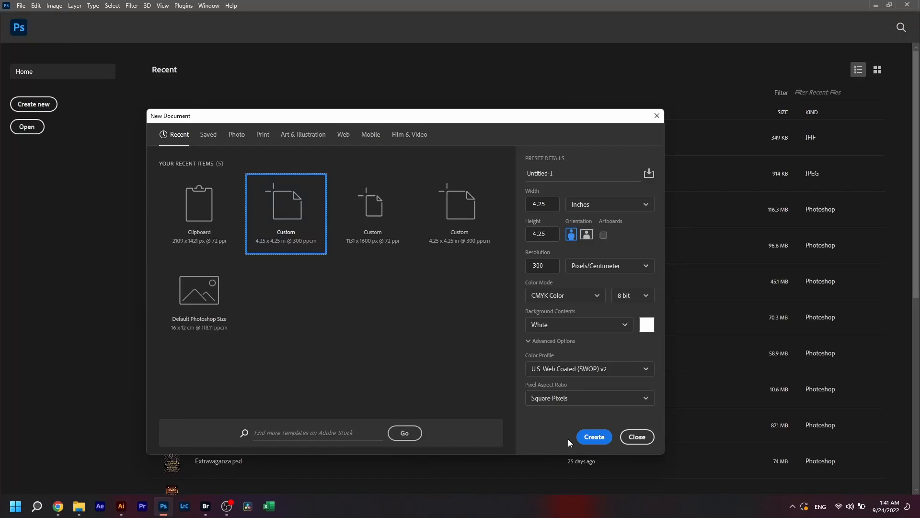
# Step: Create a 4.25 × 4.25 inch CMYK document at 300 pixels/cm and add a black (000000) solid color fill layer
pyautogui.click(592, 437)
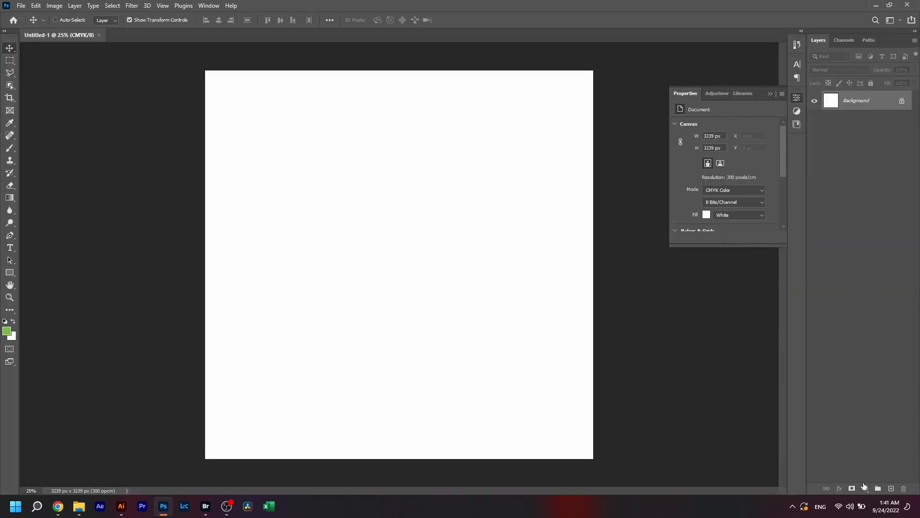
pyautogui.click(865, 487)
pyautogui.click(870, 321)
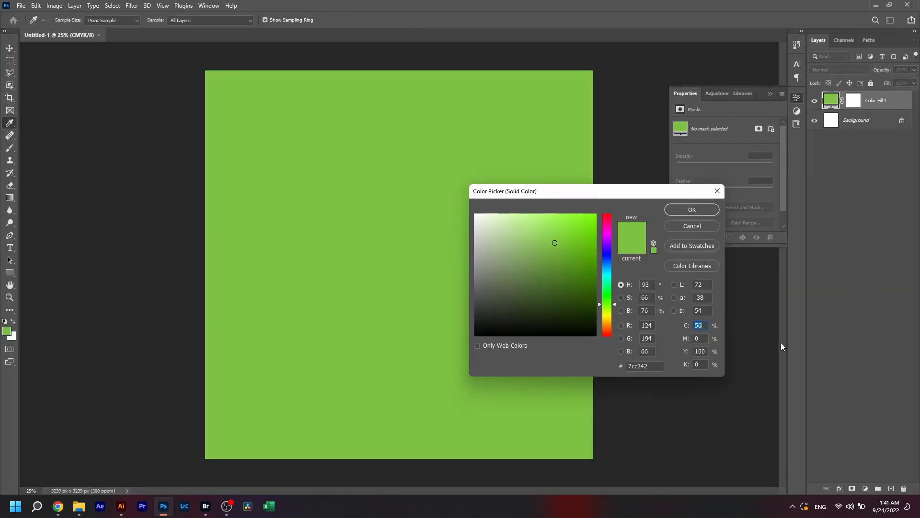
pyautogui.click(596, 336)
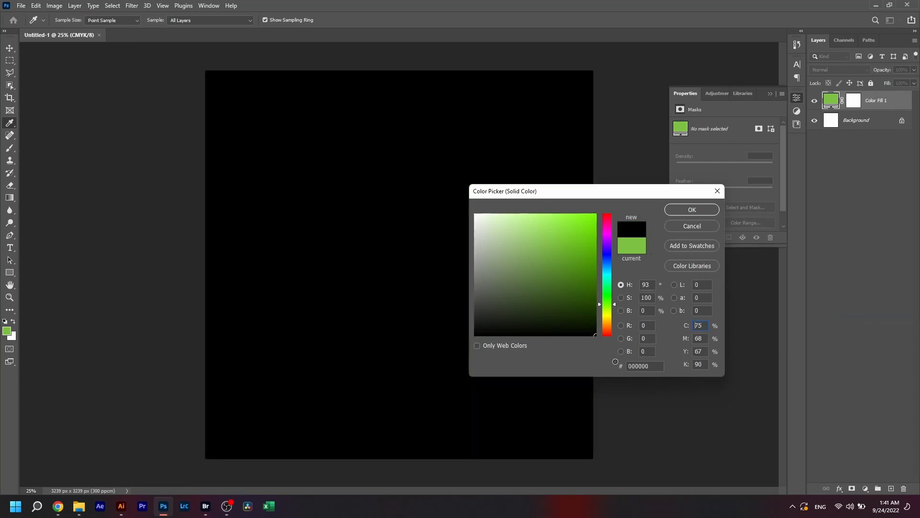
pyautogui.click(691, 211)
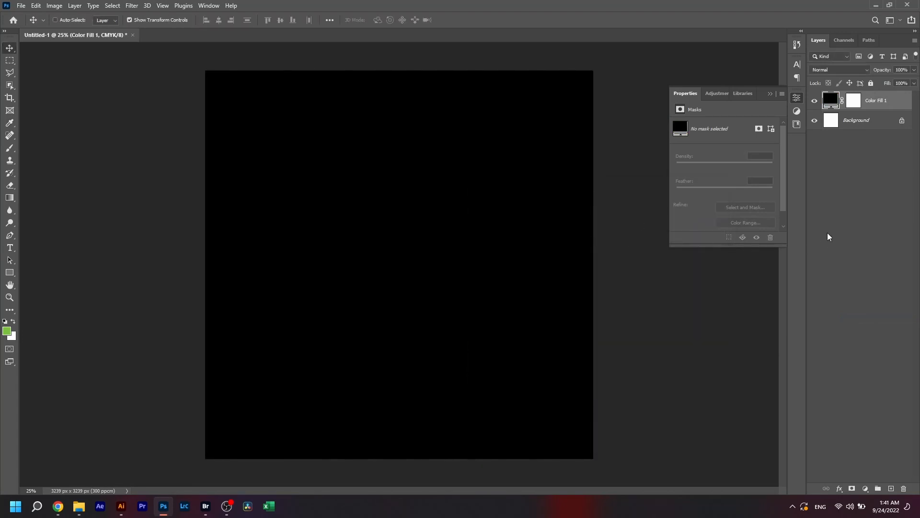
# Step: Add a point text layer reading "Halloween" near the middle of the canvas
pyautogui.press('t')
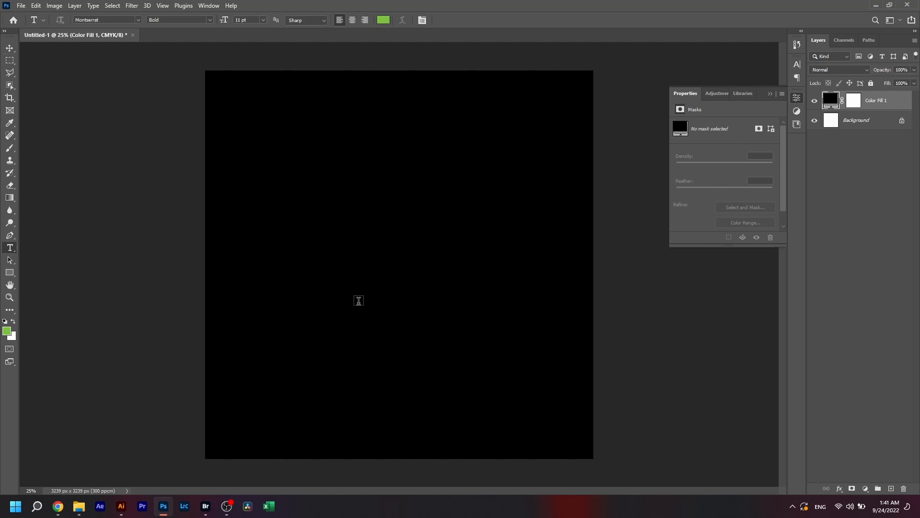
pyautogui.click(335, 296)
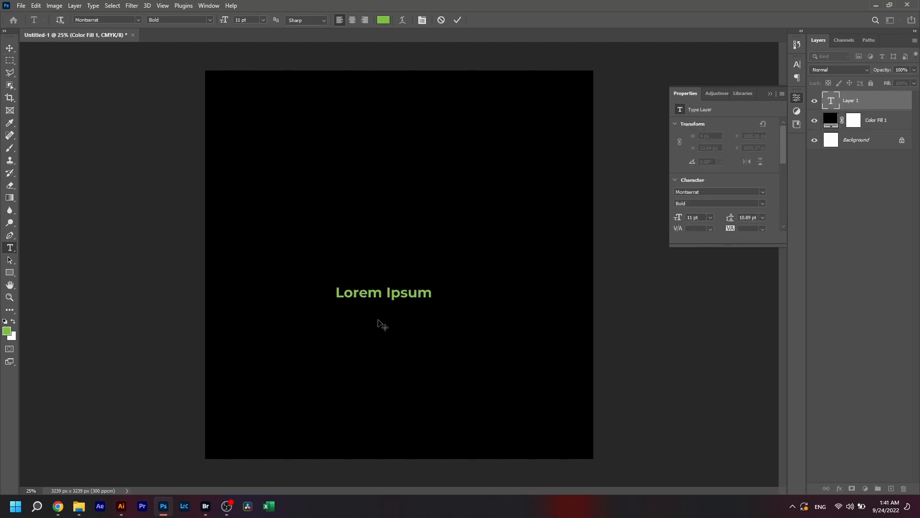
pyautogui.write('Ha')
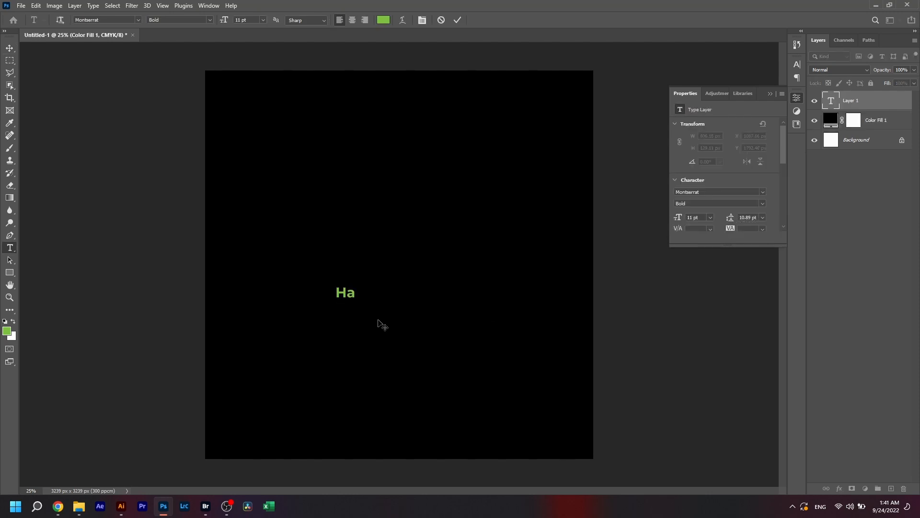
pyautogui.write('lloween')
pyautogui.click(378, 320)
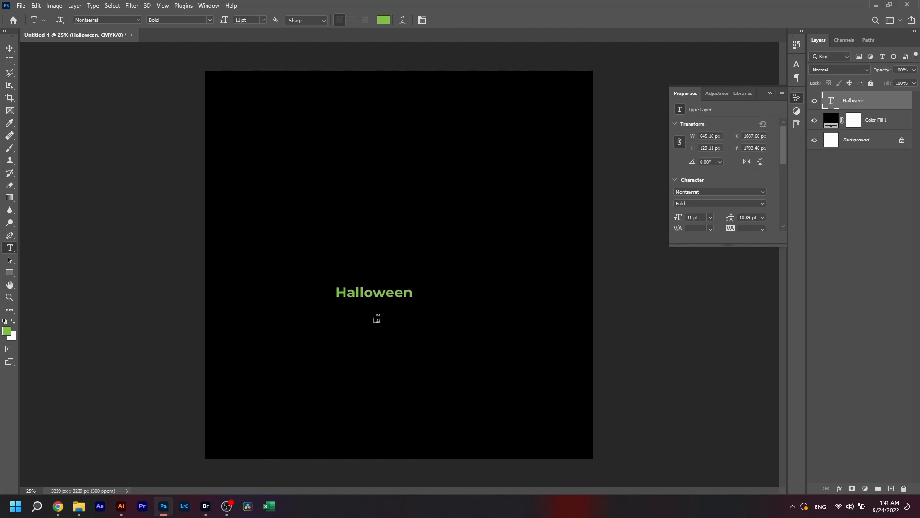
# Step: Scale the Halloween text up to about 41.6 pt and move it near the canvas centre
pyautogui.press('v')
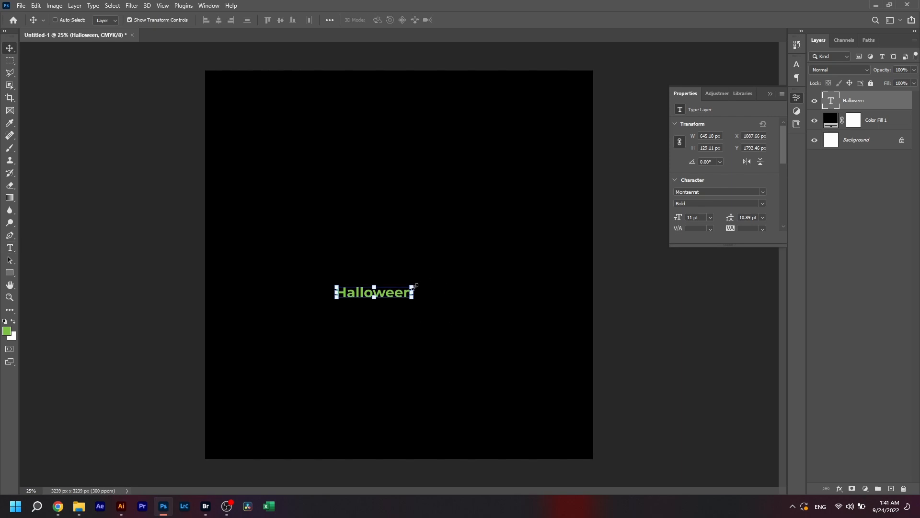
pyautogui.moveTo(414, 286); pyautogui.dragTo(518, 243)
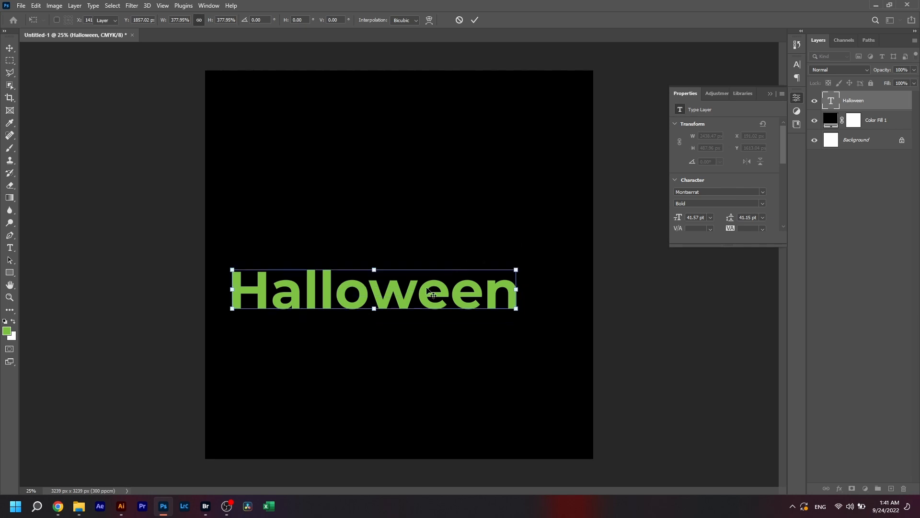
pyautogui.press('Return')
pyautogui.moveTo(383, 296); pyautogui.dragTo(399, 284)
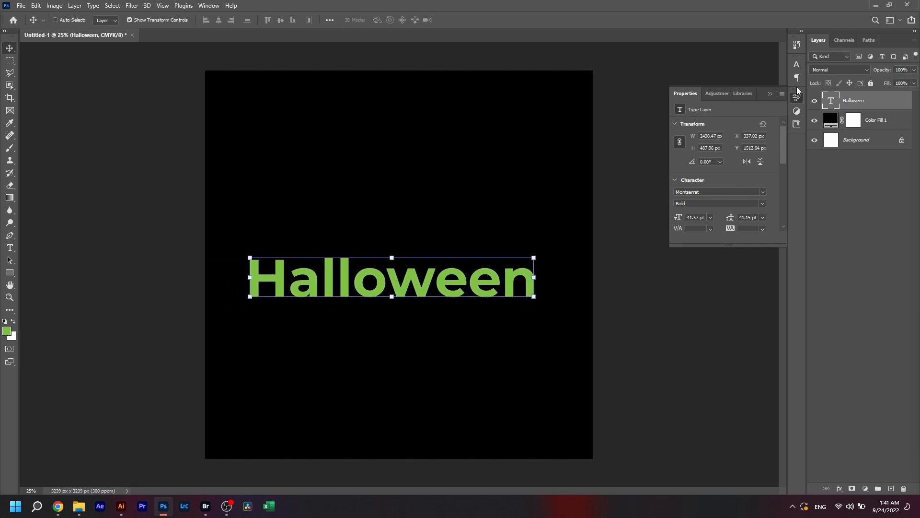
# Step: Change the Halloween text color to the bright orange-red ff4800
pyautogui.click(796, 65)
pyautogui.click(763, 120)
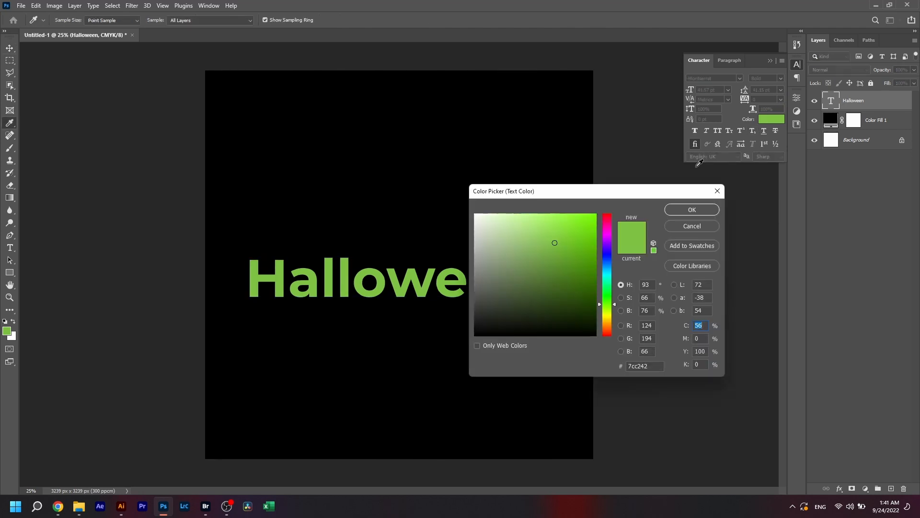
pyautogui.moveTo(601, 318); pyautogui.dragTo(610, 331)
pyautogui.moveTo(587, 243); pyautogui.dragTo(611, 193)
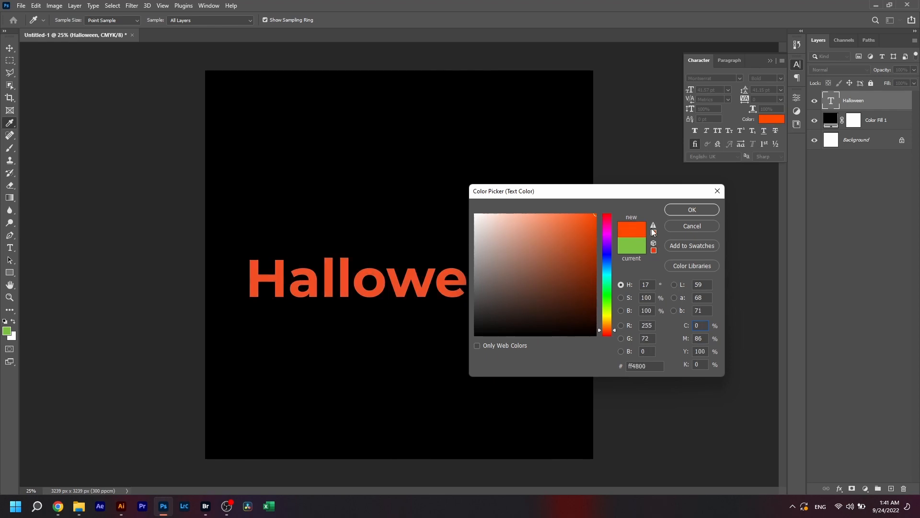
pyautogui.click(681, 211)
# Step: Set the Halloween text's font to Halloween Fright Regular and shift the text slightly toward the canvas centre
pyautogui.click(721, 78)
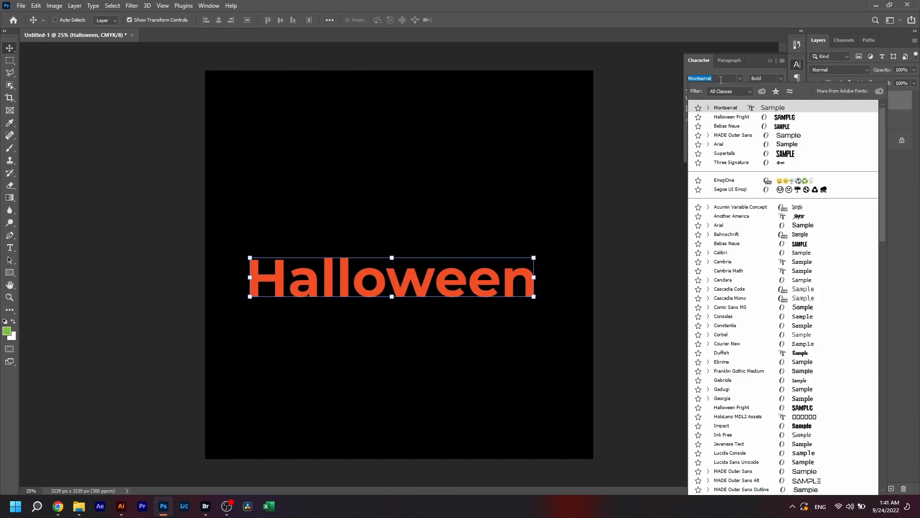
pyautogui.write('h')
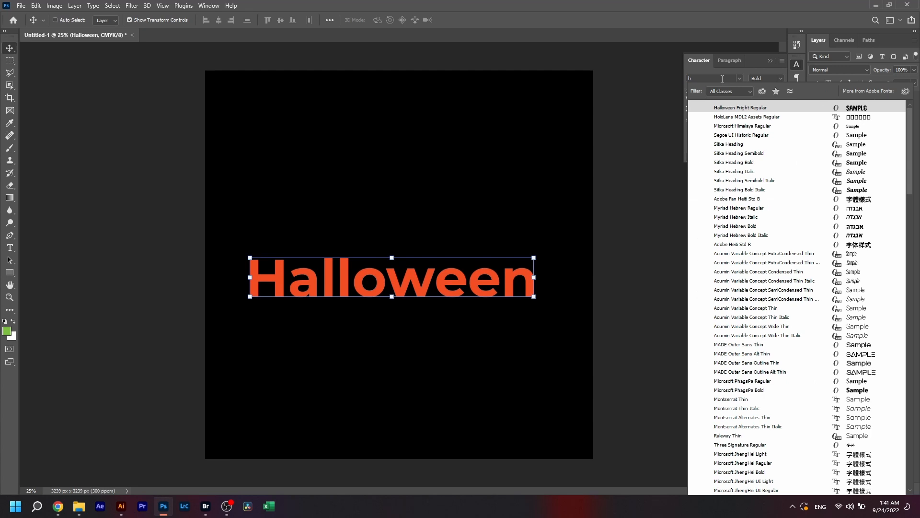
pyautogui.write('alloween Fright')
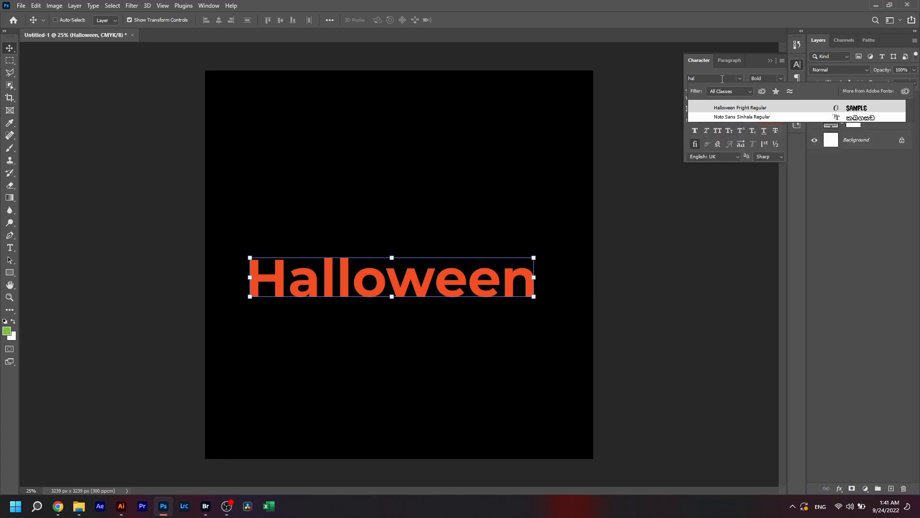
pyautogui.click(728, 112)
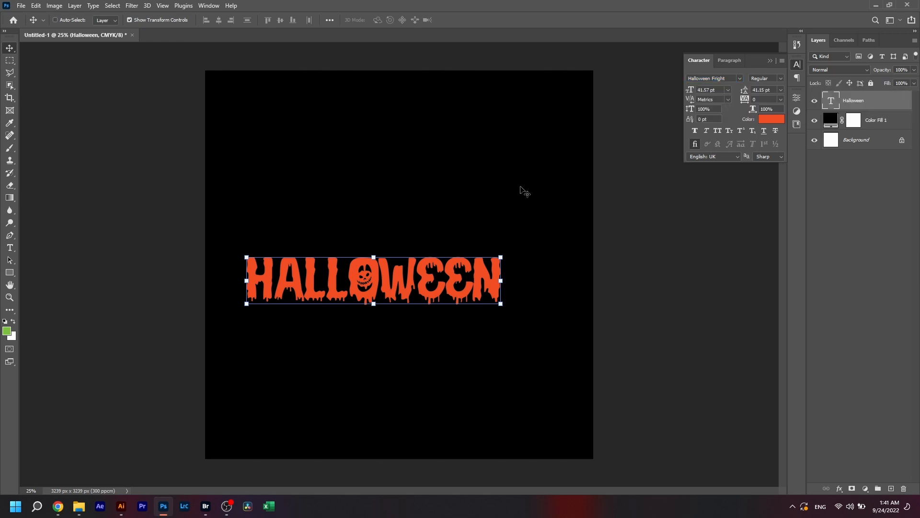
pyautogui.moveTo(390, 289); pyautogui.dragTo(396, 288)
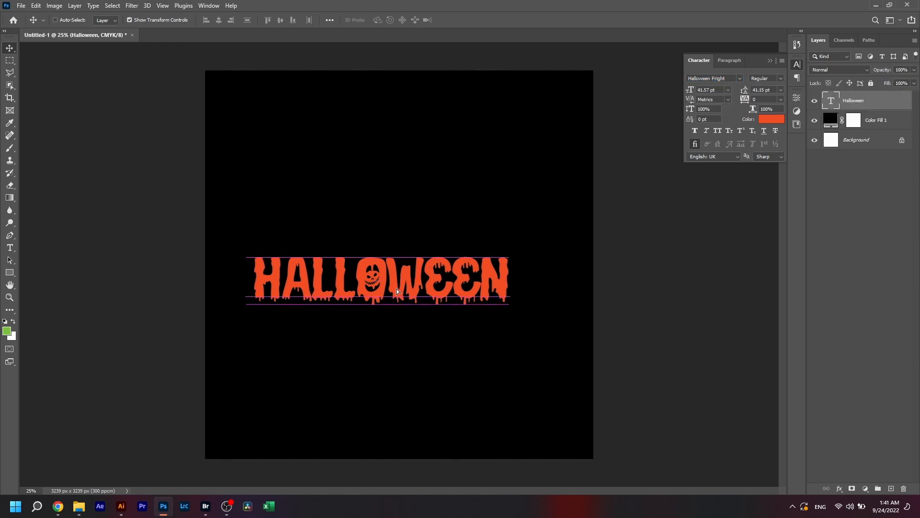
# Step: Set the Halloween text's tracking to 100 and move the widened word back toward the canvas centre
pyautogui.click(780, 99)
pyautogui.click(764, 192)
pyautogui.click(781, 99)
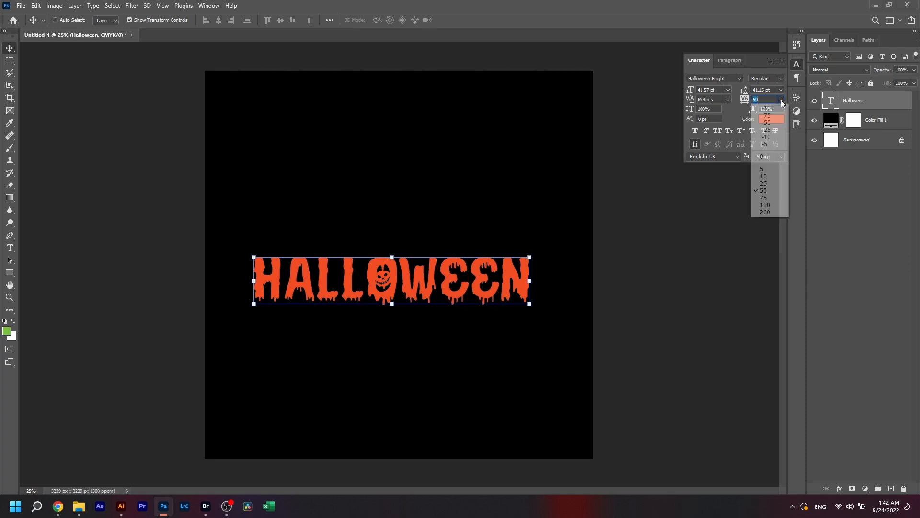
pyautogui.click(764, 205)
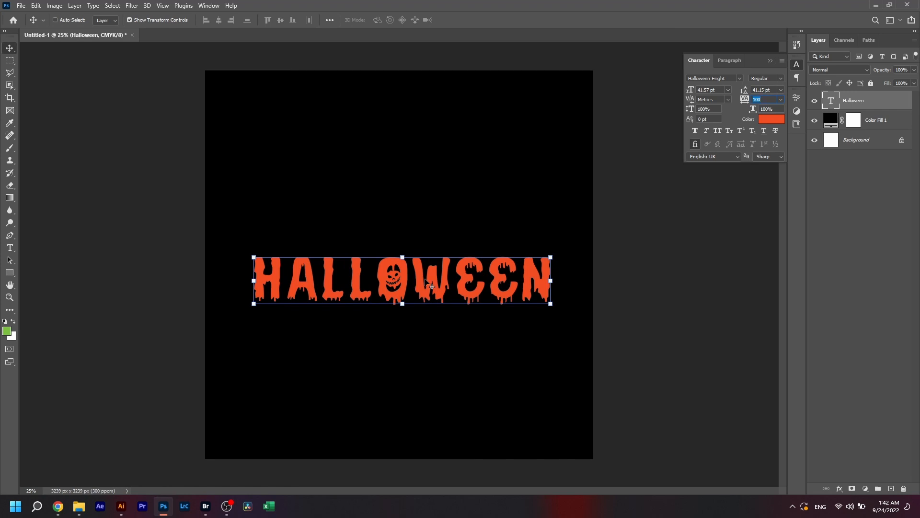
pyautogui.moveTo(426, 280); pyautogui.dragTo(415, 283)
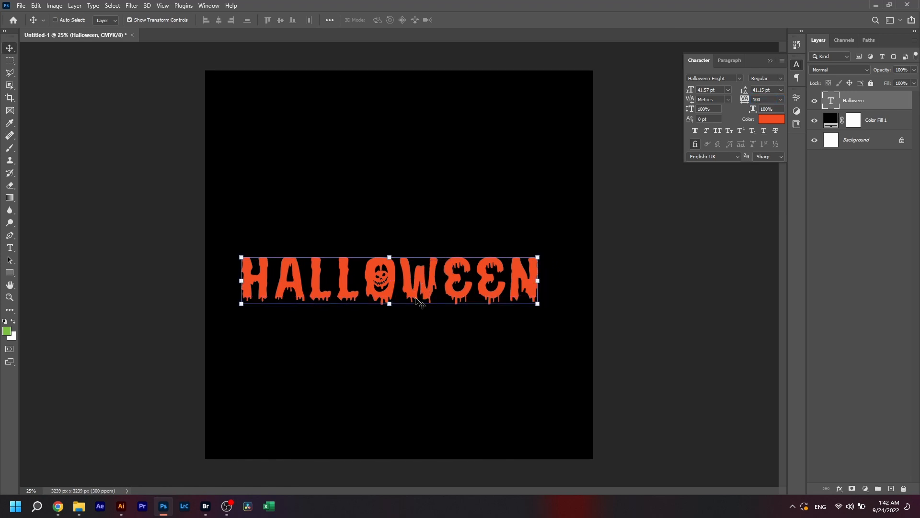
# Step: Warp the Halloween text with a horizontal Arc style and a bend of +38%
pyautogui.click(10, 248)
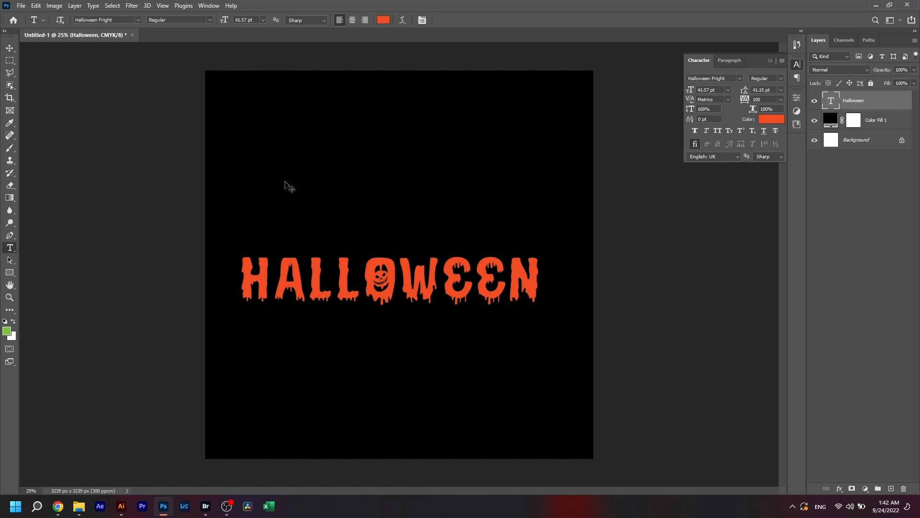
pyautogui.click(402, 20)
pyautogui.click(433, 130)
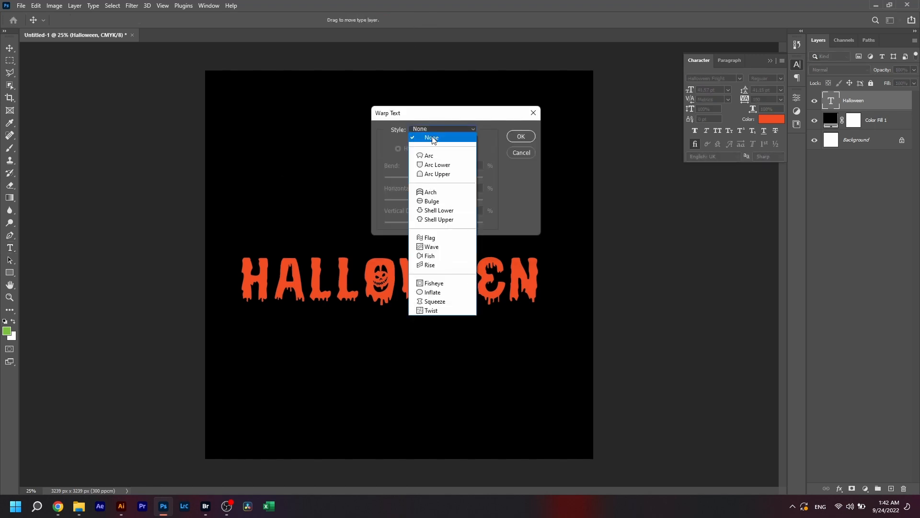
pyautogui.click(427, 152)
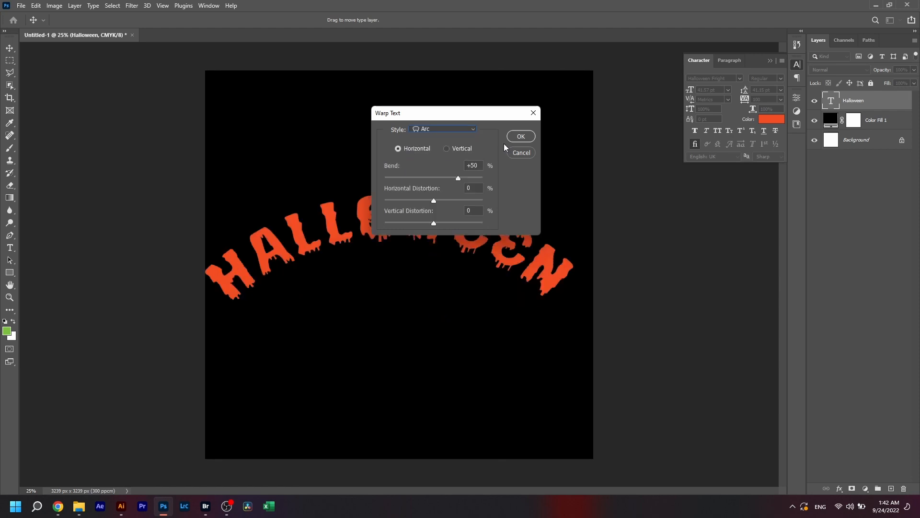
pyautogui.moveTo(484, 119); pyautogui.dragTo(708, 254)
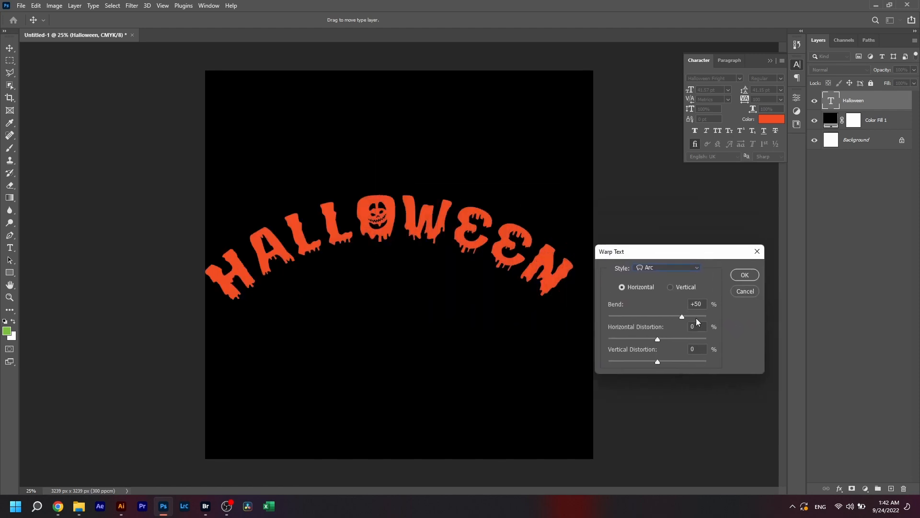
pyautogui.moveTo(682, 315); pyautogui.dragTo(676, 316)
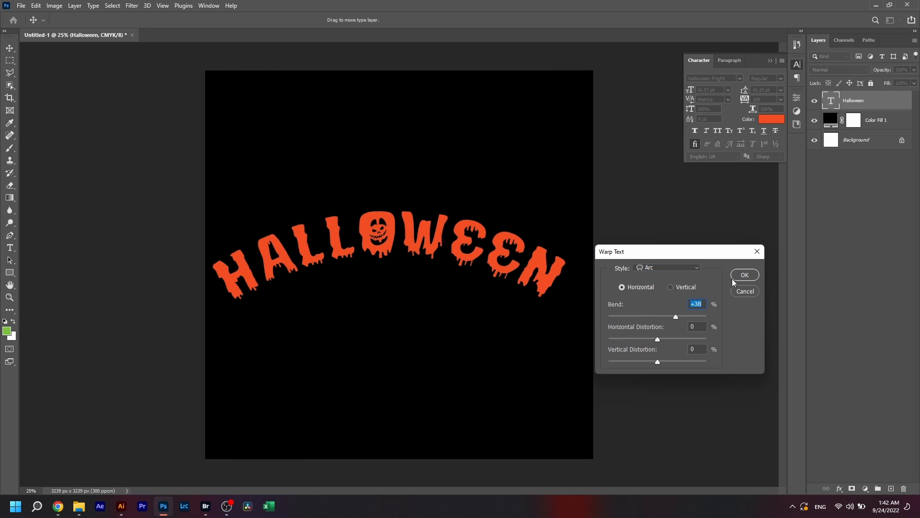
pyautogui.click(745, 275)
# Step: Scale the arched Halloween text down to about 40 pt, move it lower and centre it horizontally against the Background layer
pyautogui.press('v')
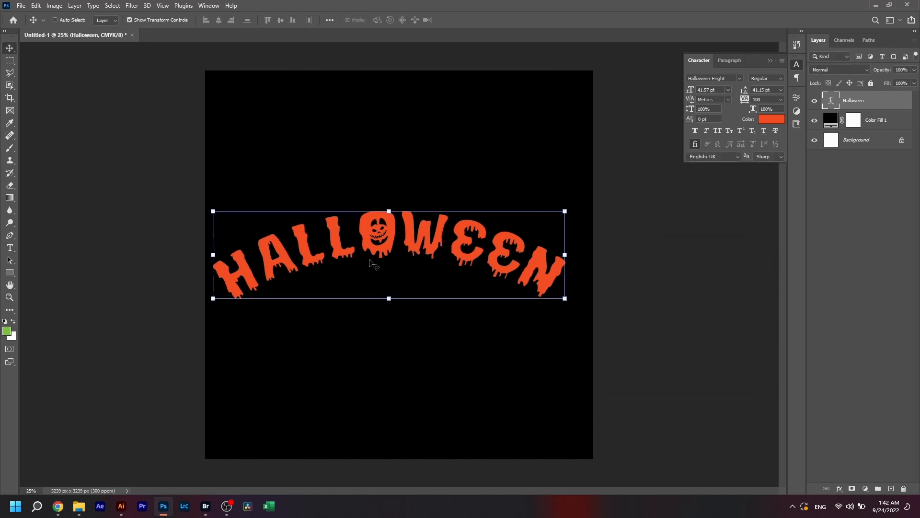
pyautogui.click(214, 212)
pyautogui.moveTo(223, 212); pyautogui.dragTo(225, 185)
pyautogui.press('Return')
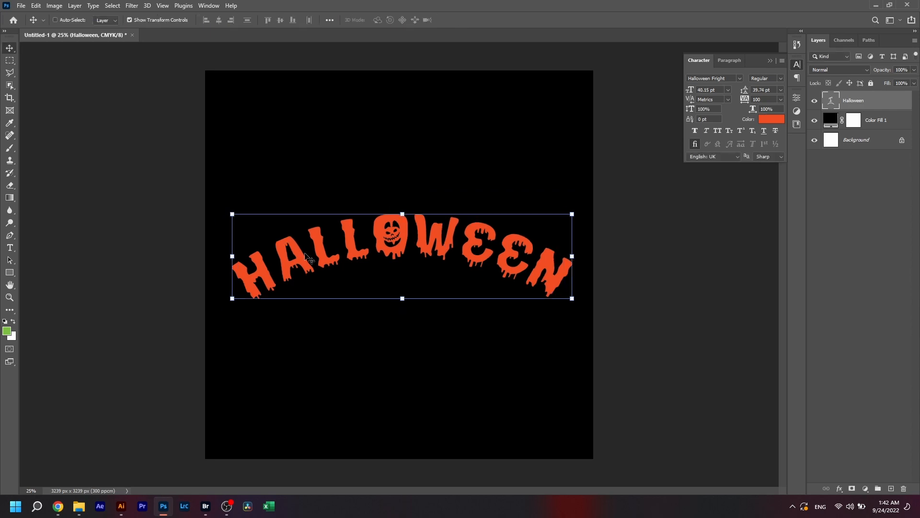
pyautogui.moveTo(402, 244); pyautogui.dragTo(396, 278)
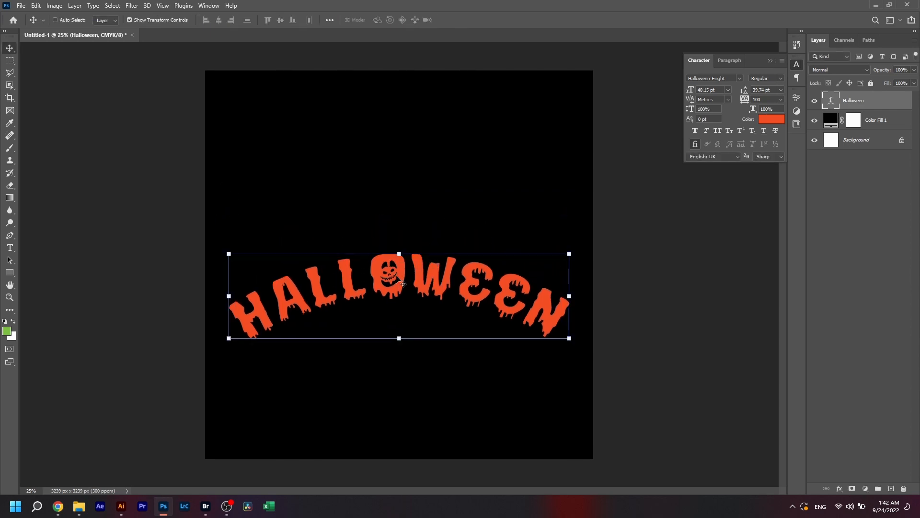
pyautogui.keyDown('ctrl'); pyautogui.click(858, 144); pyautogui.keyUp('ctrl')
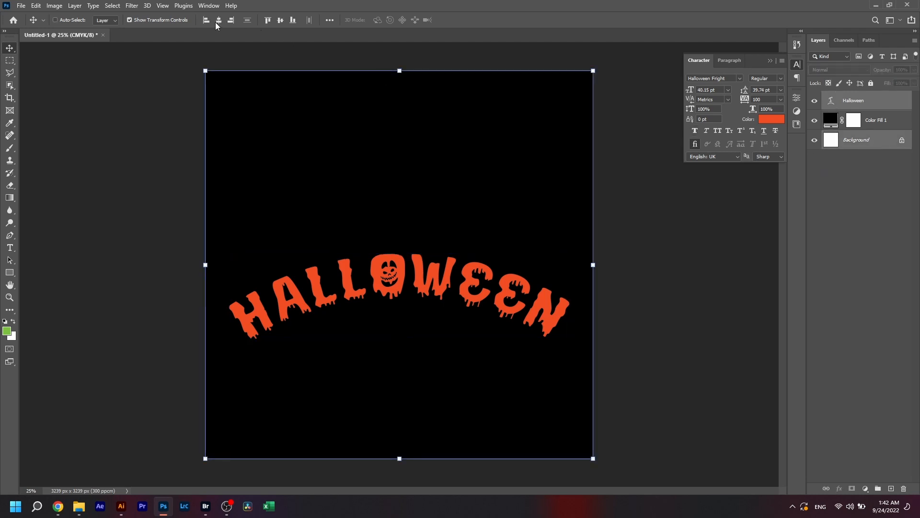
pyautogui.click(858, 106)
# Step: Add an 11 pt text layer reading "Horror night" below the arched Halloween title
pyautogui.press('t')
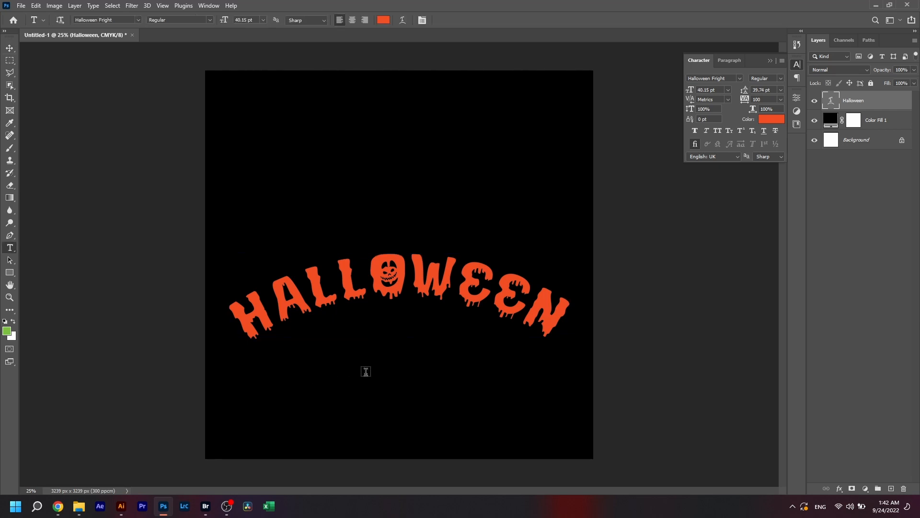
pyautogui.click(366, 372)
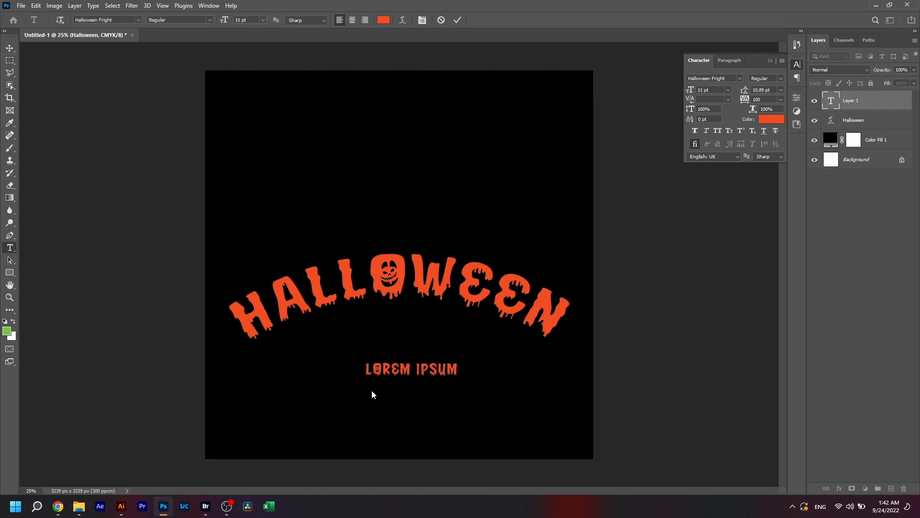
pyautogui.write('HORRO')
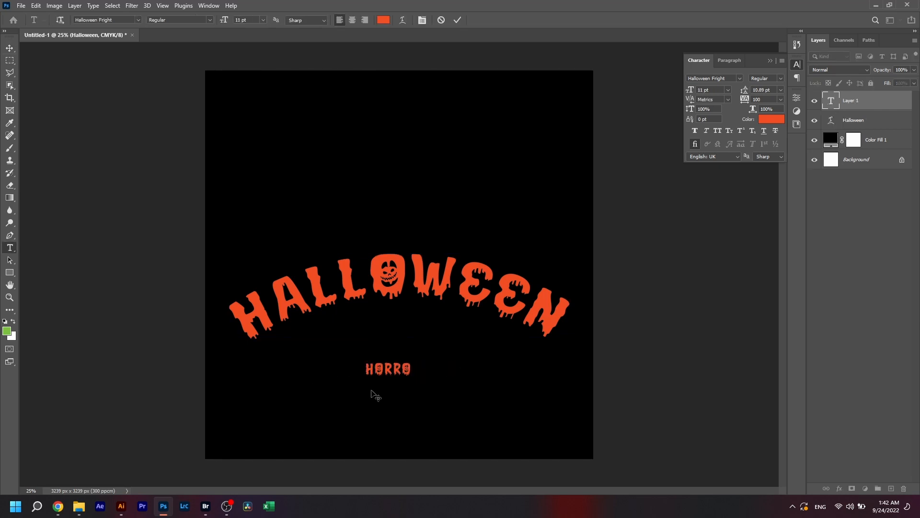
pyautogui.write('R NIHT')
pyautogui.press('BackSpace')
pyautogui.press('BackSpace')
pyautogui.write('GHT')
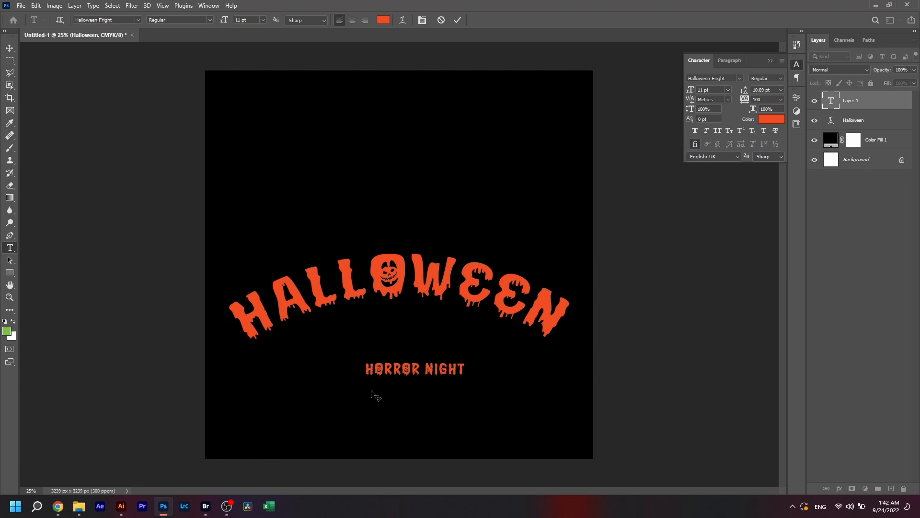
pyautogui.hotkey('ctrl', 'Return')
pyautogui.press('v')
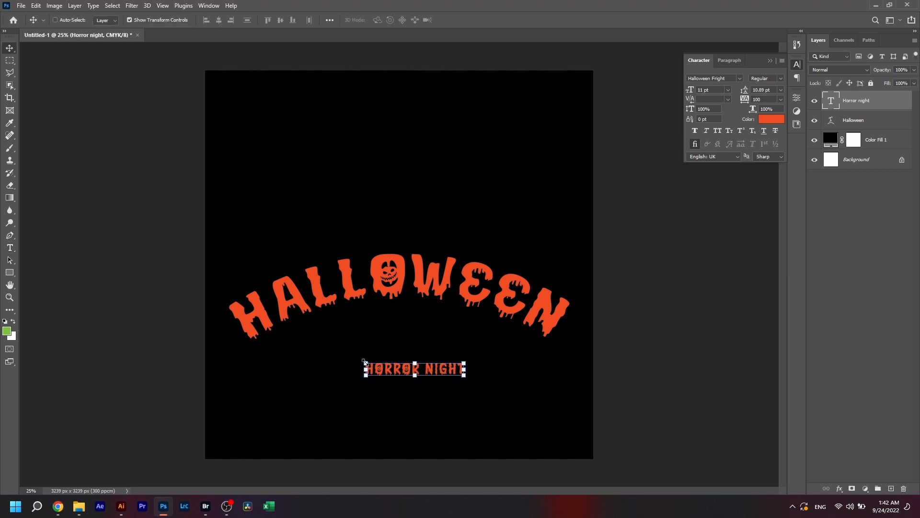
# Step: Enlarge the Horror night text to about 23.75 pt and centre it directly beneath the arched Halloween title
pyautogui.moveTo(365, 363); pyautogui.dragTo(323, 339)
pyautogui.press('Return')
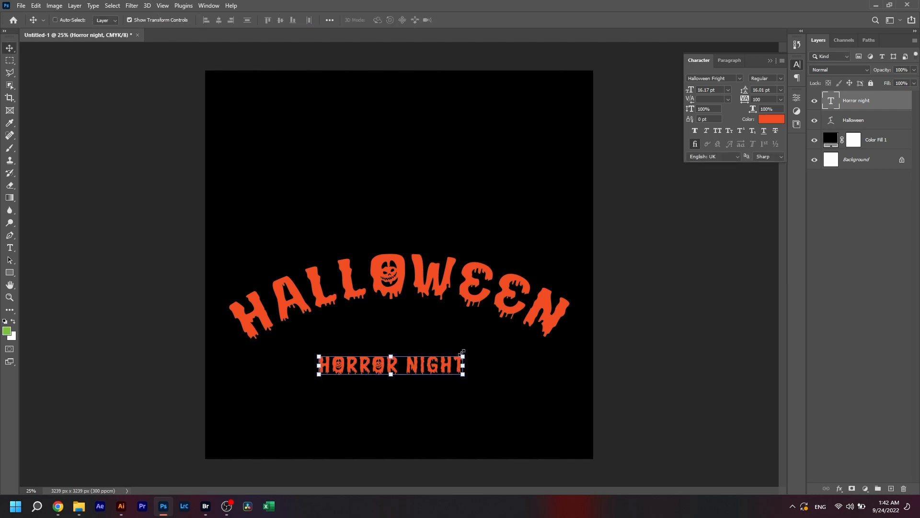
pyautogui.click(463, 356)
pyautogui.moveTo(465, 354); pyautogui.dragTo(534, 331)
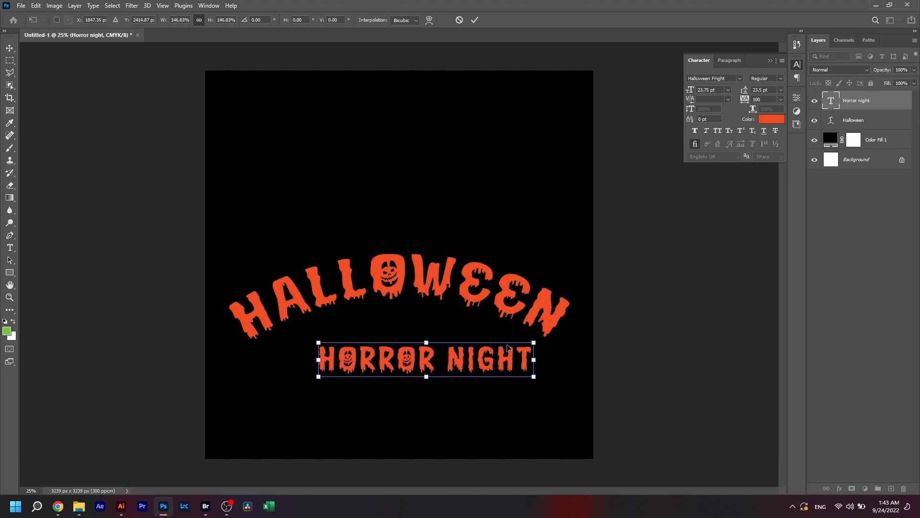
pyautogui.press('Return')
pyautogui.moveTo(465, 367); pyautogui.dragTo(440, 343)
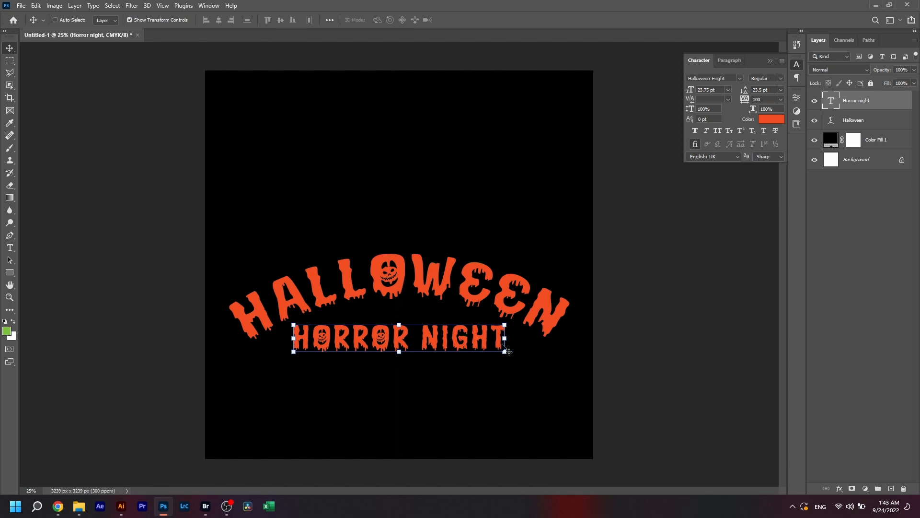
# Step: Copy the jack-o'-lantern photo from the halloween background search in Chrome and paste it above the Color Fill 1 layer in Photoshop
pyautogui.click(58, 506)
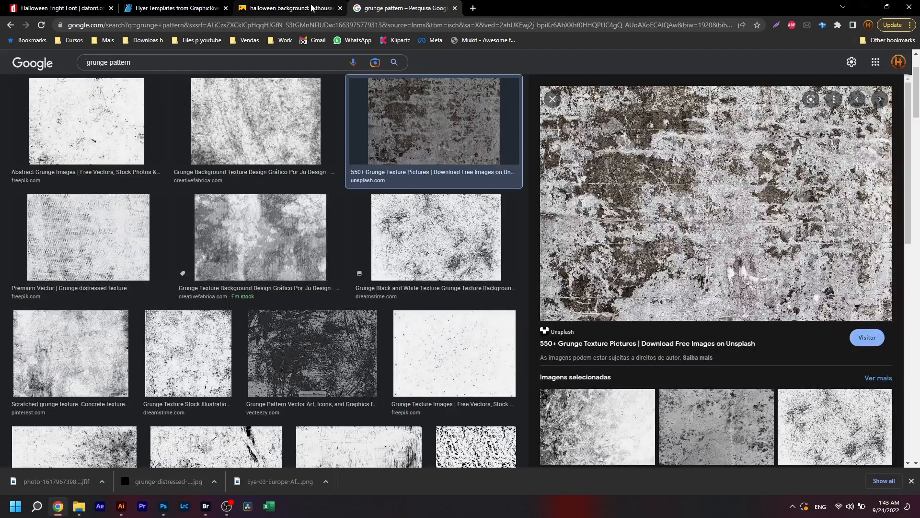
pyautogui.click(312, 8)
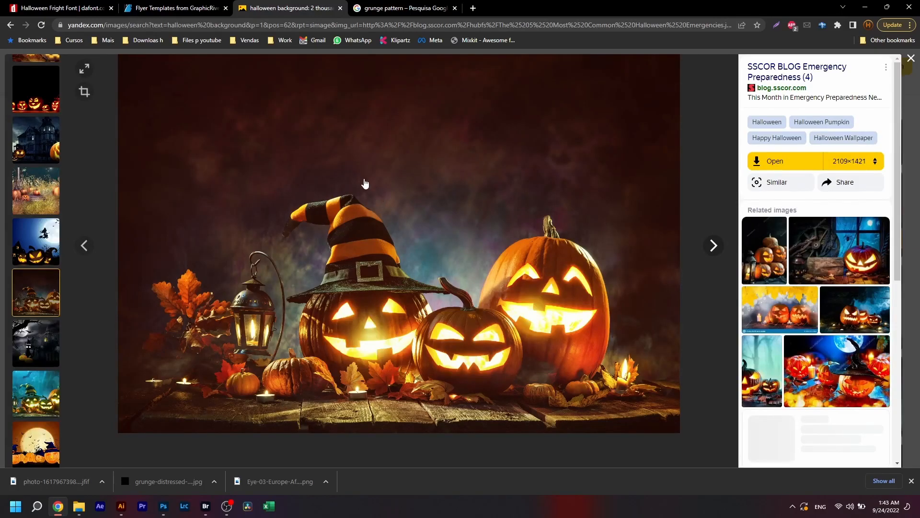
pyautogui.rightClick(362, 178)
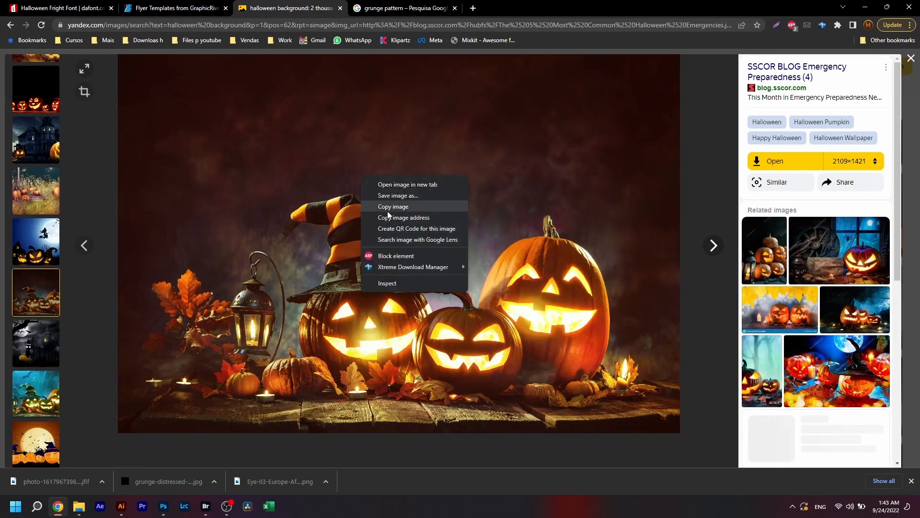
pyautogui.click(390, 207)
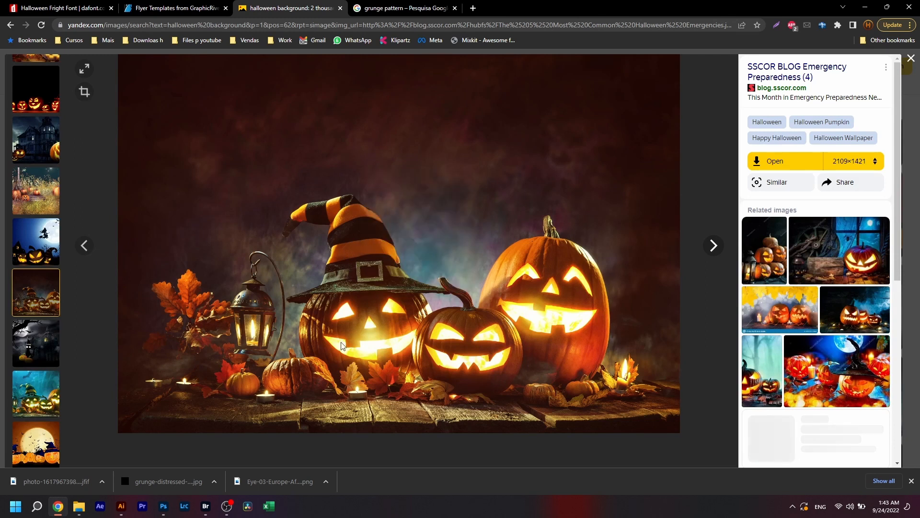
pyautogui.click(161, 506)
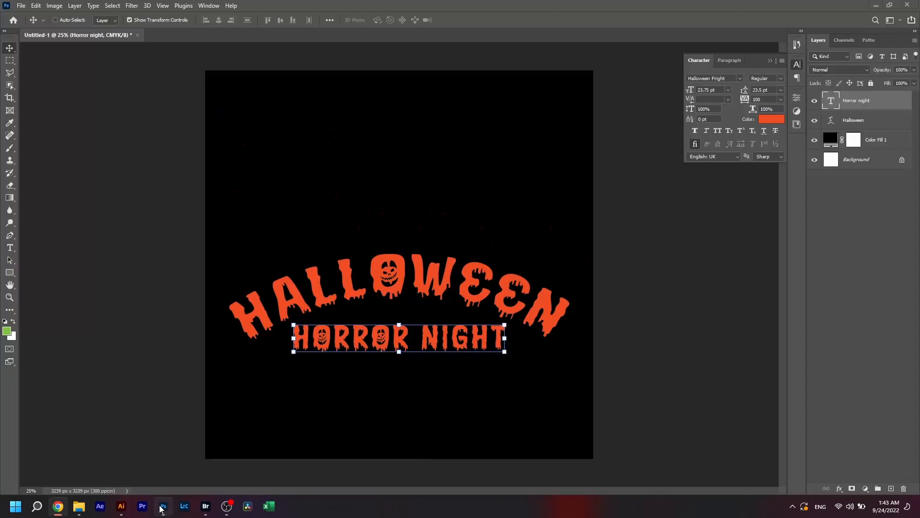
pyautogui.click(875, 142)
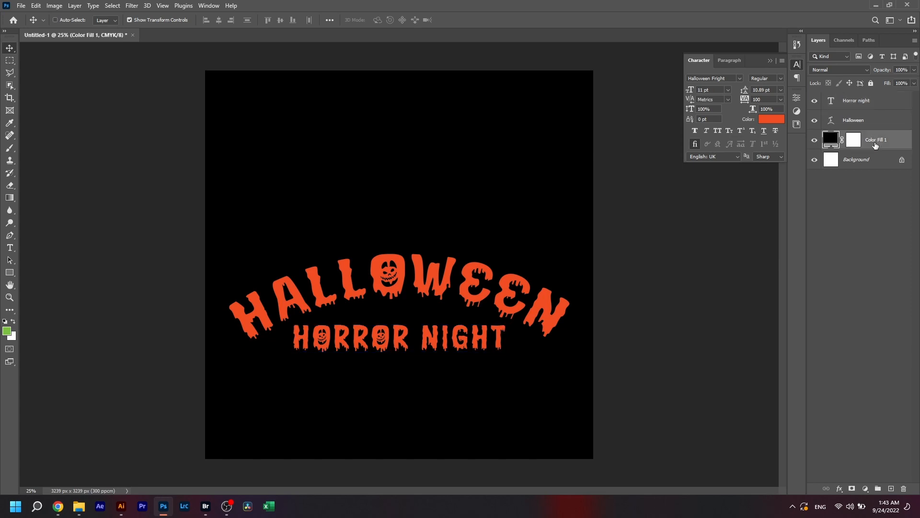
pyautogui.hotkey('ctrl', 'v')
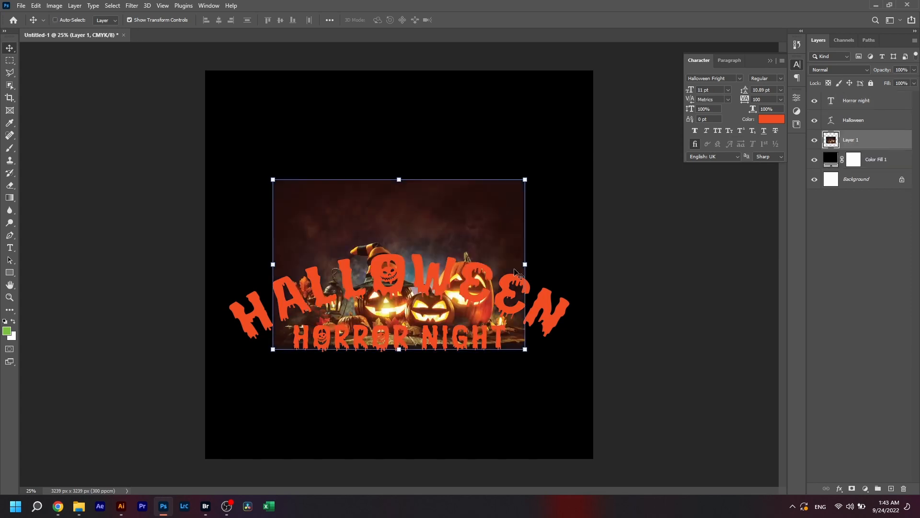
# Step: Scale the pasted pumpkin photo to about 163% and move it up to fill the canvas width above the text
pyautogui.click(525, 180)
pyautogui.moveTo(527, 180); pyautogui.dragTo(605, 125)
pyautogui.moveTo(556, 242); pyautogui.dragTo(563, 147)
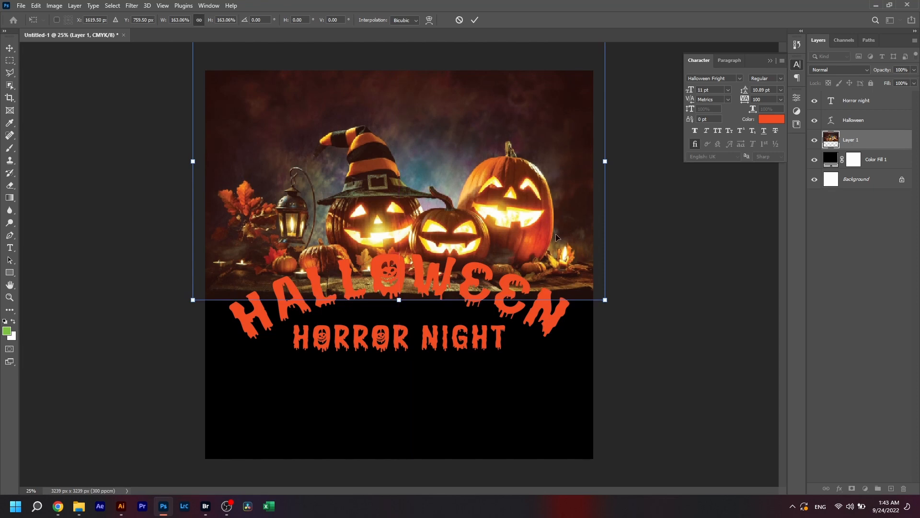
pyautogui.press('Return')
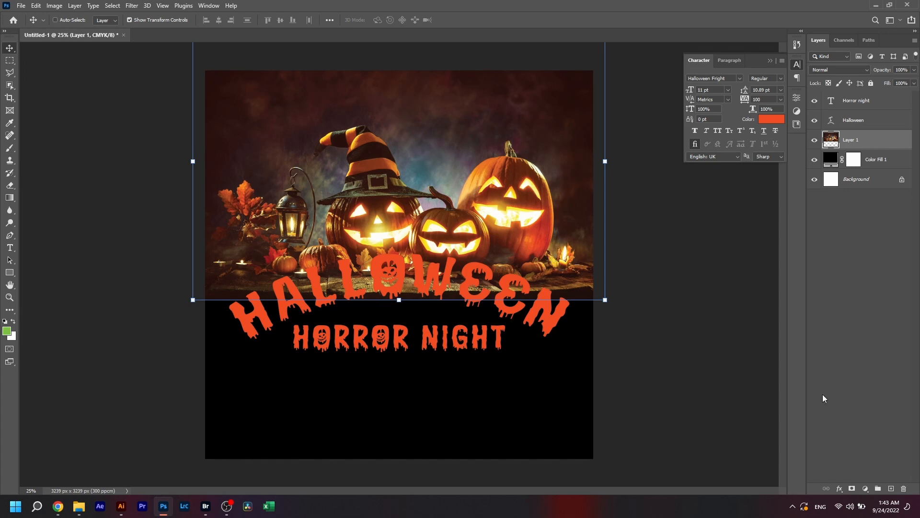
# Step: Add a layer mask to the pumpkin photo and fade its lower edge into black with an inverted white-to-black linear gradient
pyautogui.click(852, 488)
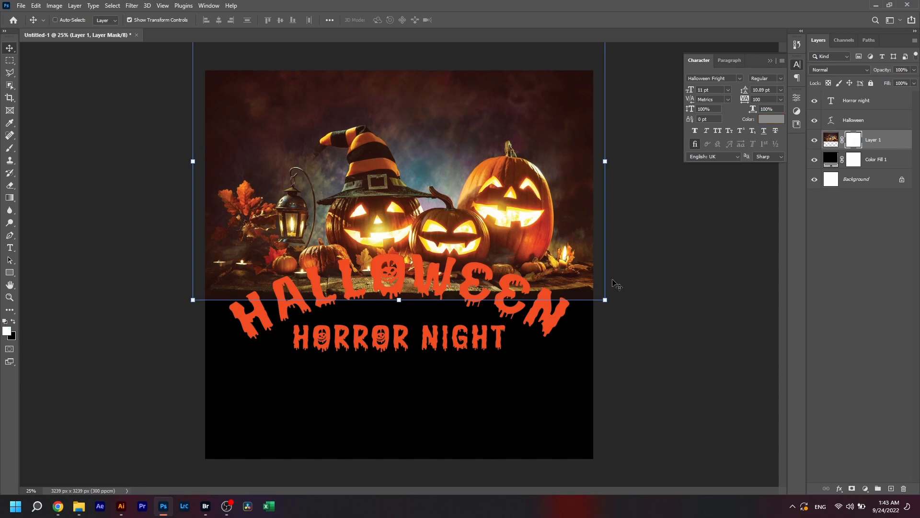
pyautogui.press('g')
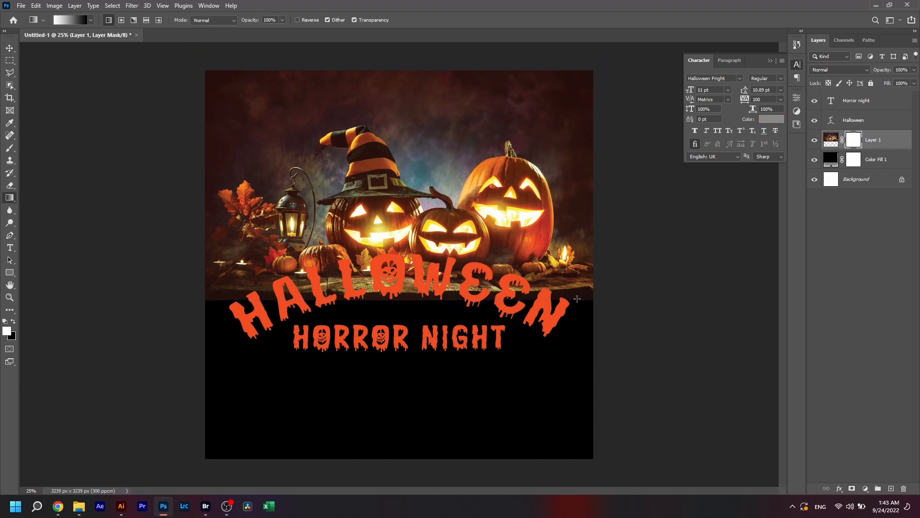
pyautogui.moveTo(577, 298); pyautogui.dragTo(583, 233)
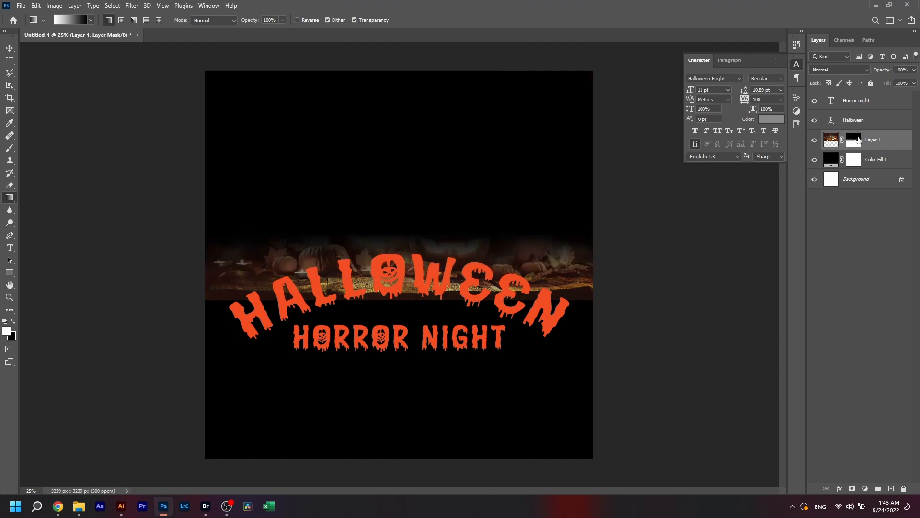
pyautogui.hotkey('ctrl', 'i')
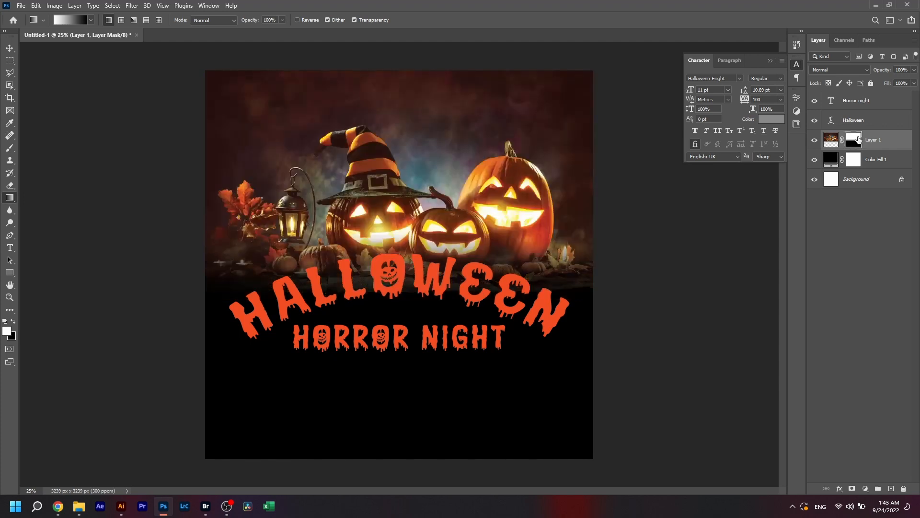
pyautogui.click(861, 191)
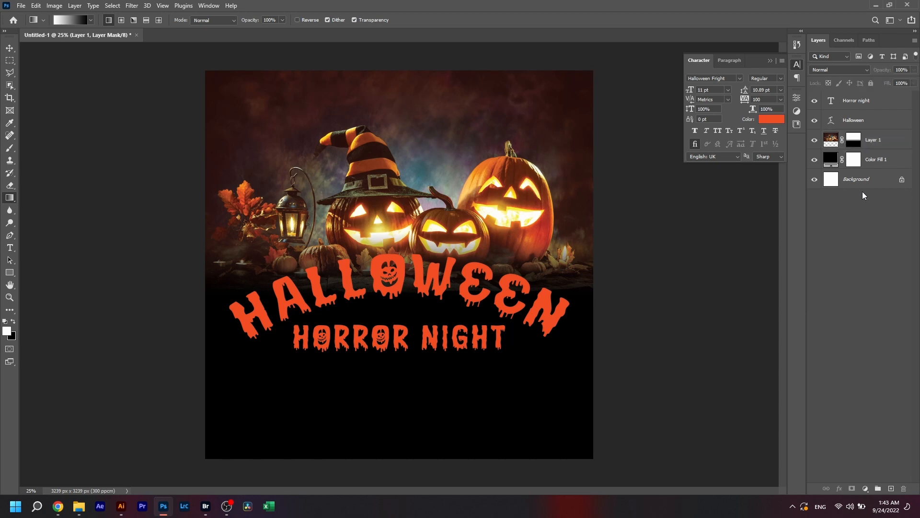
# Step: Move the Halloween text slightly lower, closer to the Horror night line
pyautogui.click(869, 122)
pyautogui.press('v')
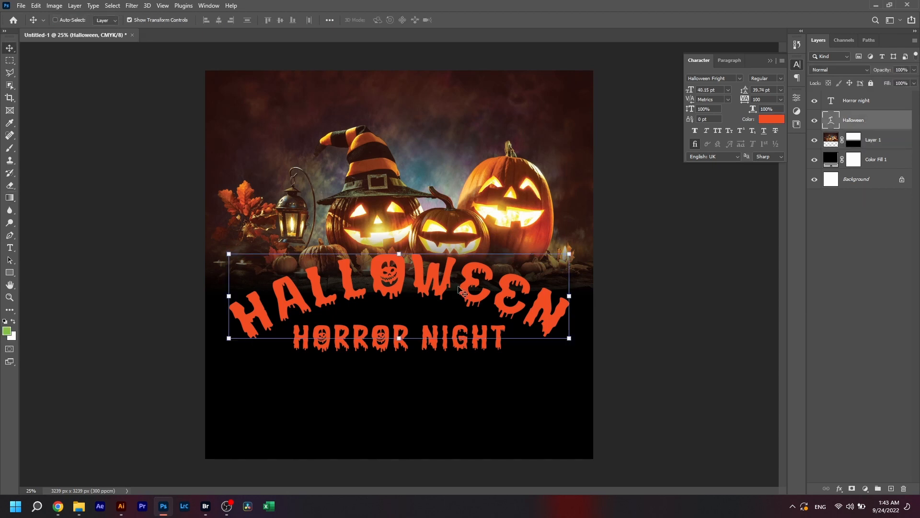
pyautogui.moveTo(441, 285); pyautogui.dragTo(436, 288)
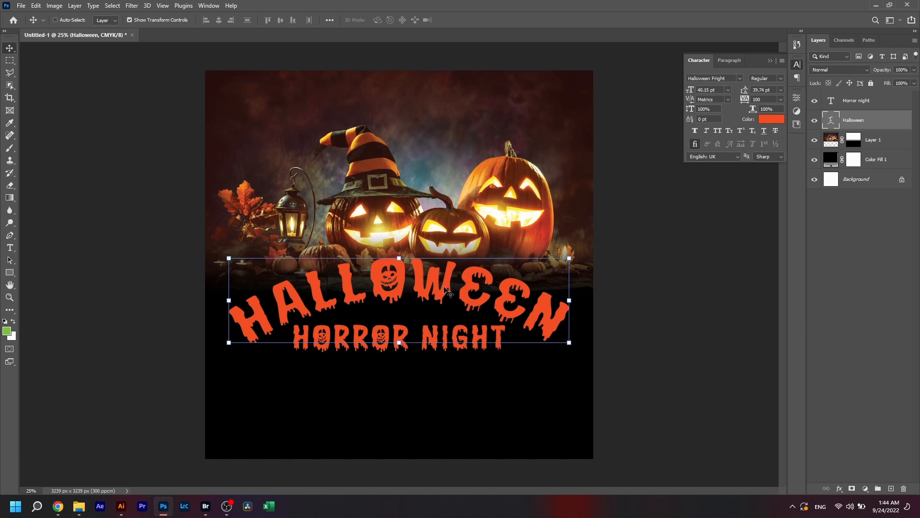
# Step: Set the Halloween text's Arc warp bend to +30% and nudge the word slightly up from the Horror night line
pyautogui.press('t')
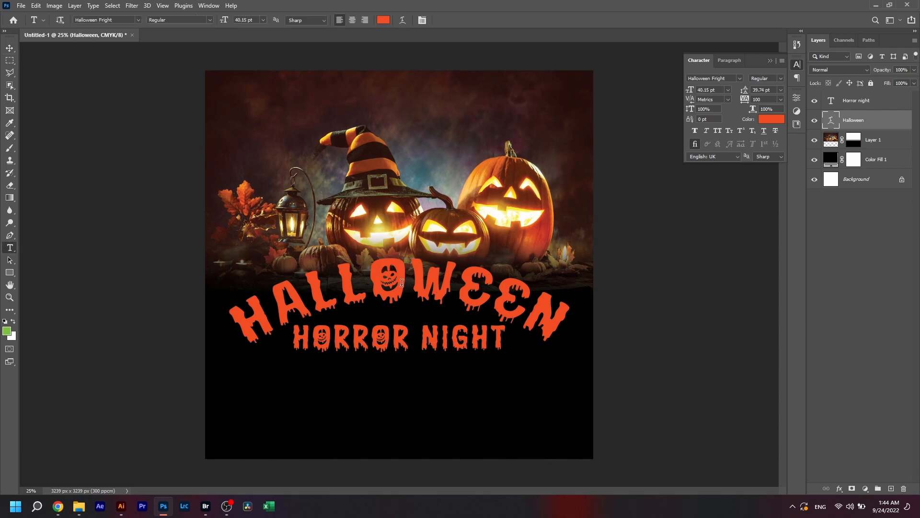
pyautogui.click(402, 283)
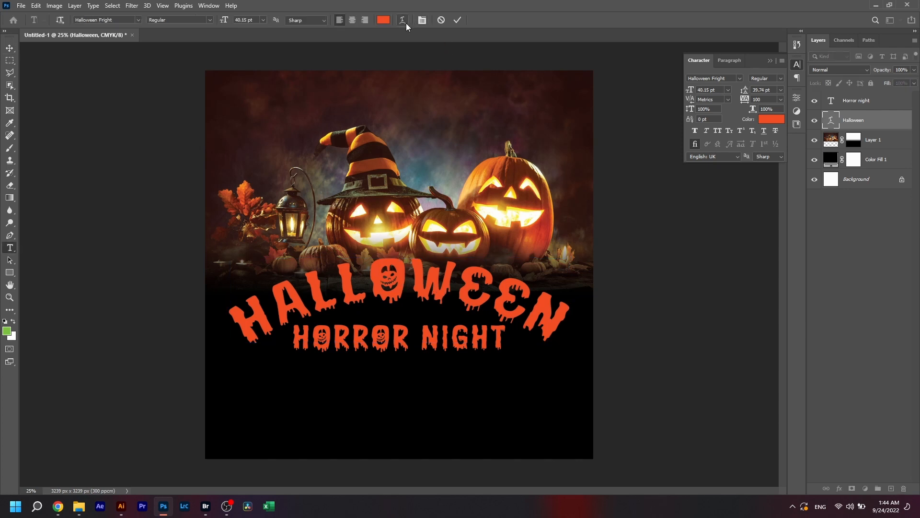
pyautogui.click(402, 21)
pyautogui.click(670, 315)
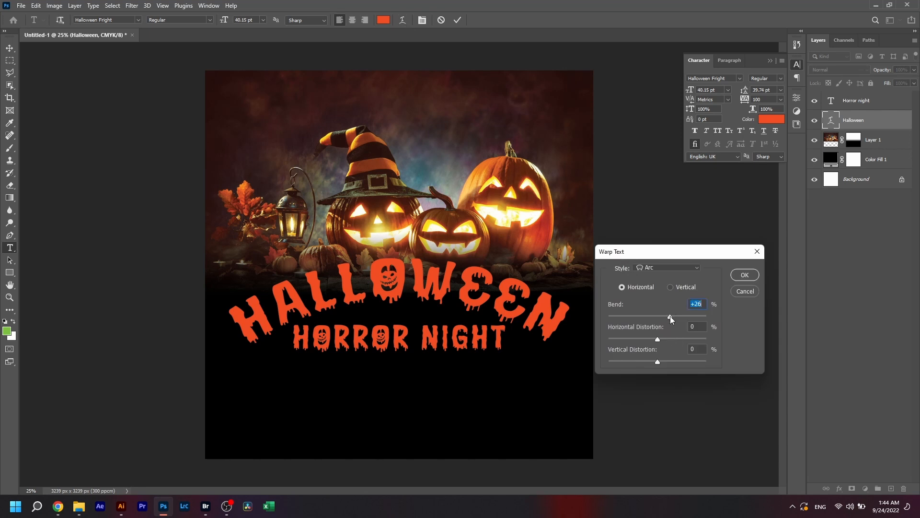
pyautogui.moveTo(672, 316); pyautogui.dragTo(672, 317)
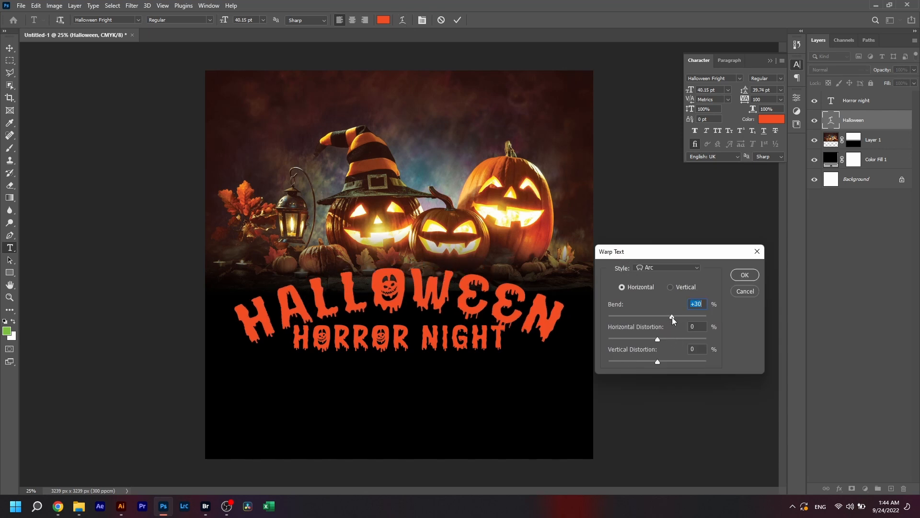
pyautogui.click(745, 275)
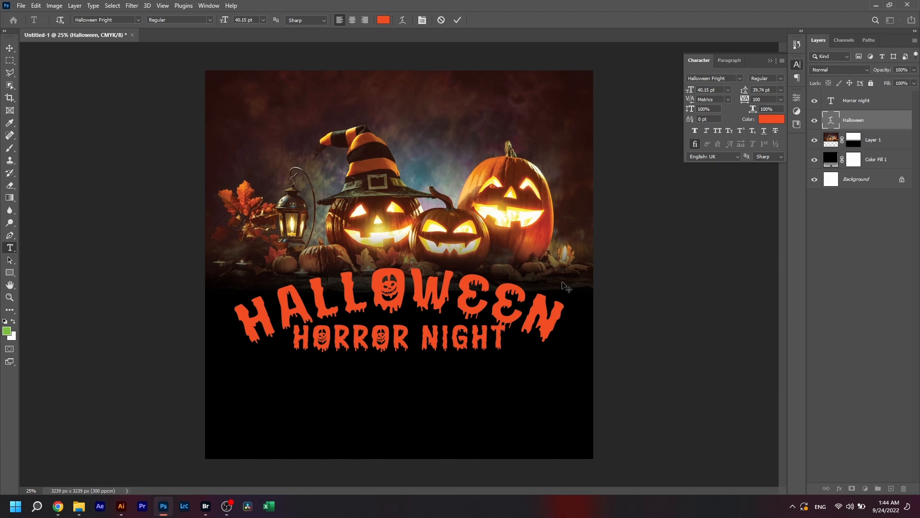
pyautogui.write('v')
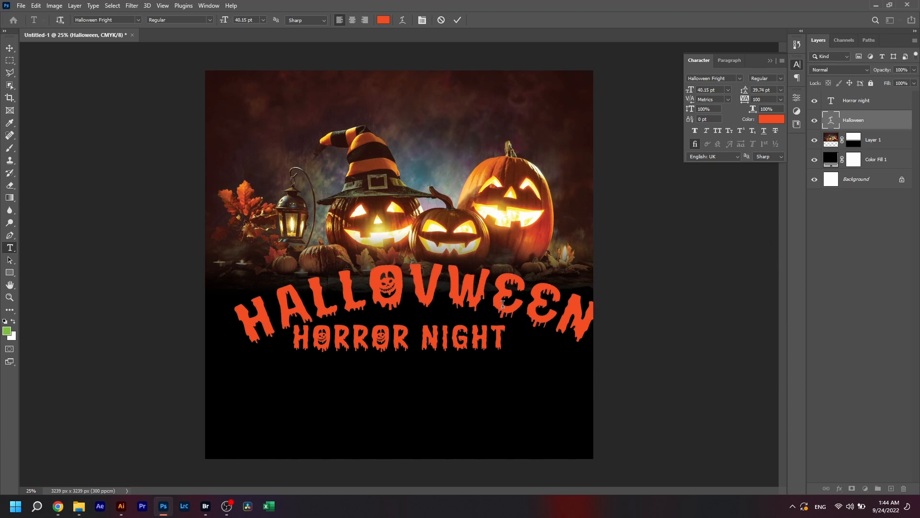
pyautogui.press('BackSpace')
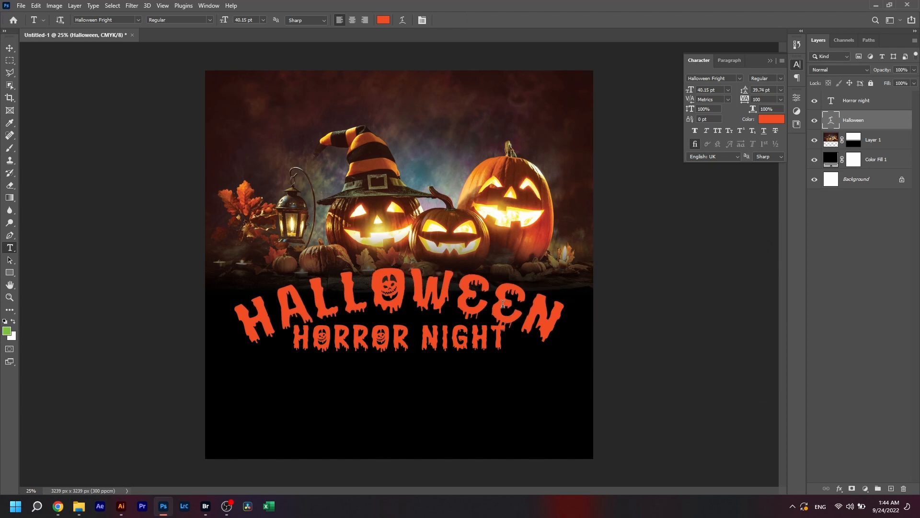
pyautogui.hotkey('ctrl', 'Return')
pyautogui.press('v')
pyautogui.moveTo(474, 298); pyautogui.dragTo(476, 299)
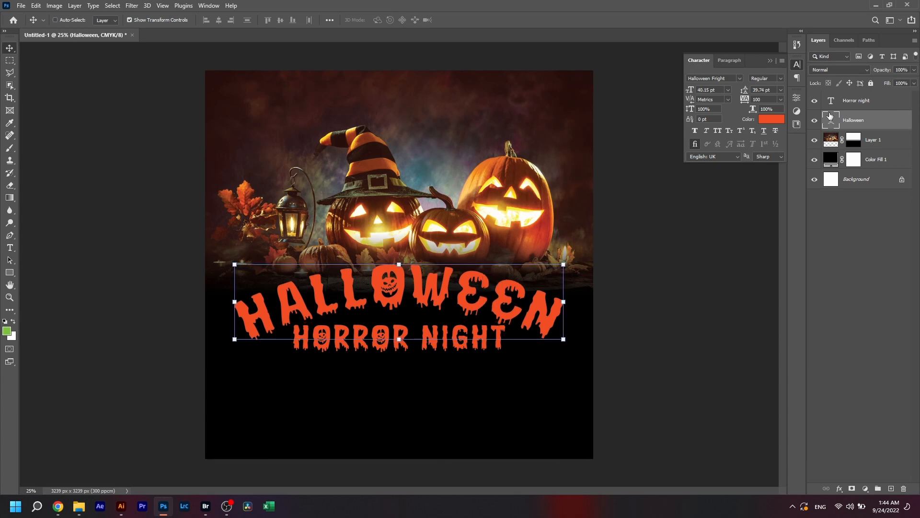
# Step: Group the Halloween and Horror night layers, then scale the group down slightly and centre it below the pumpkins
pyautogui.keyDown('ctrl'); pyautogui.click(853, 108); pyautogui.keyUp('ctrl')
pyautogui.hotkey('ctrl', 'g')
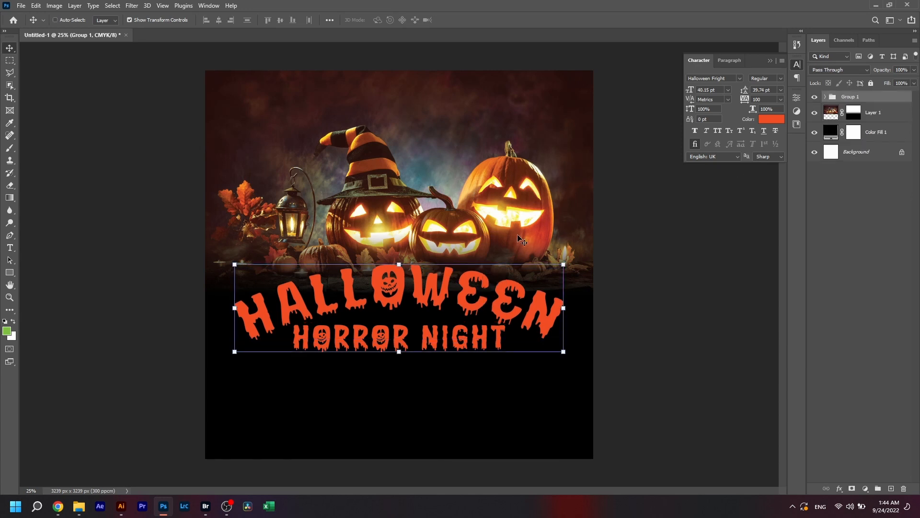
pyautogui.click(564, 264)
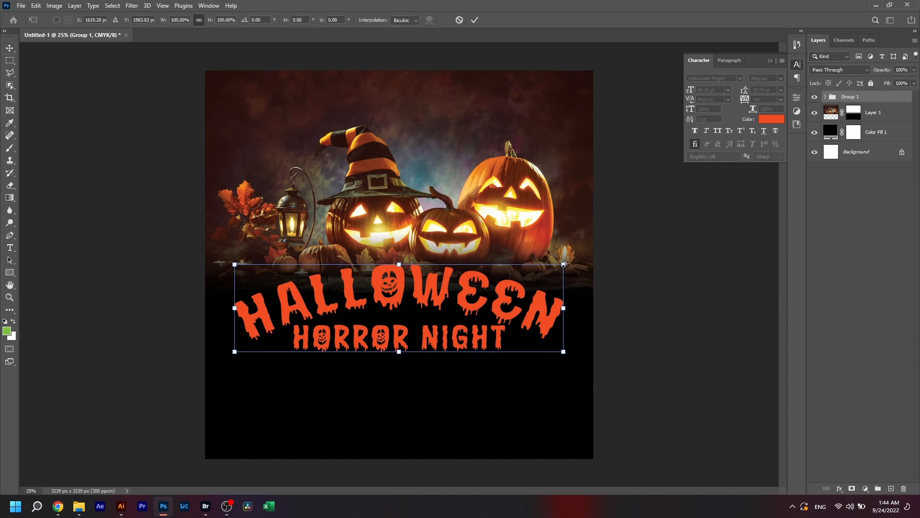
pyautogui.moveTo(563, 264); pyautogui.dragTo(550, 267)
pyautogui.moveTo(437, 307); pyautogui.dragTo(432, 295)
pyautogui.press('Return')
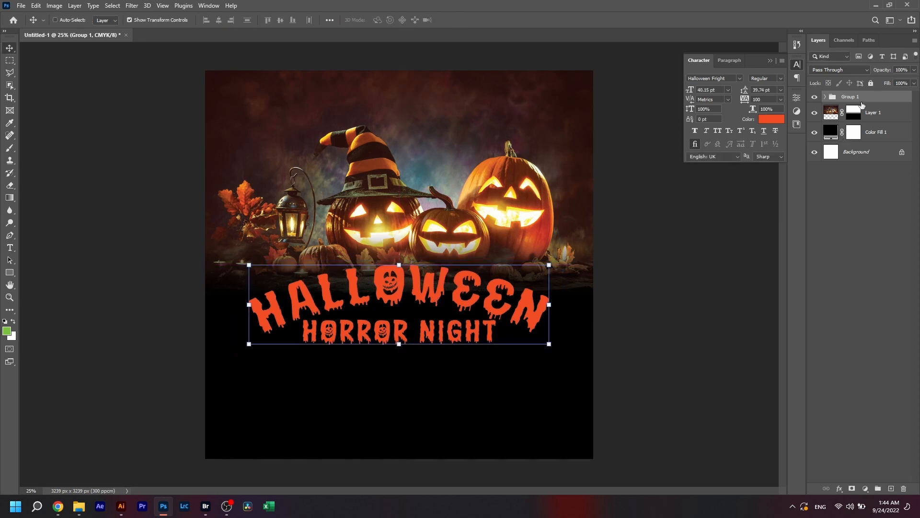
# Step: Add a grunge Pattern Overlay to the title group with the pattern at 61% scale and the blend mode set to Color Dodge
pyautogui.rightClick(864, 96)
pyautogui.press('Escape')
pyautogui.click(555, 281)
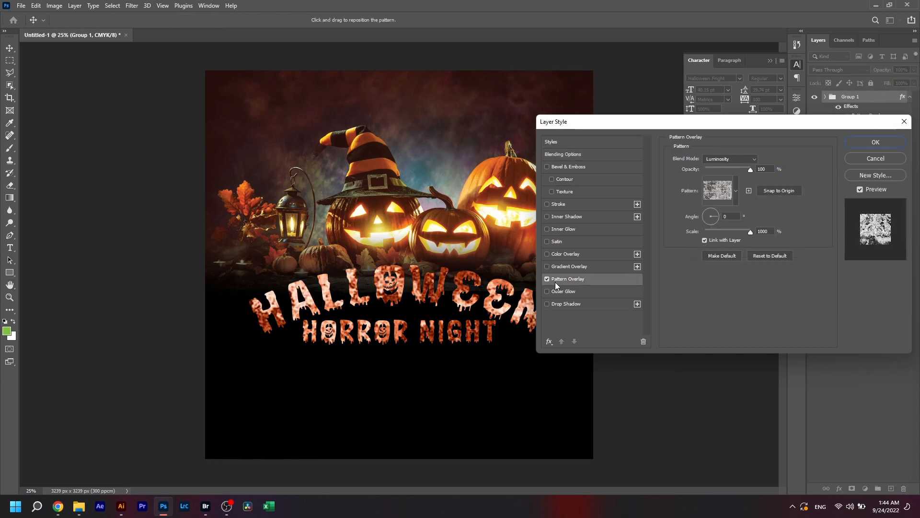
pyautogui.click(720, 230)
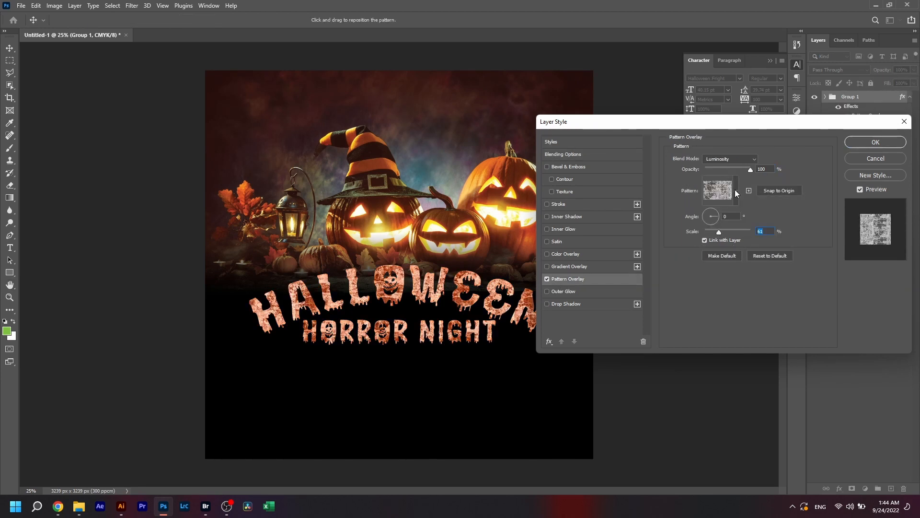
pyautogui.click(738, 159)
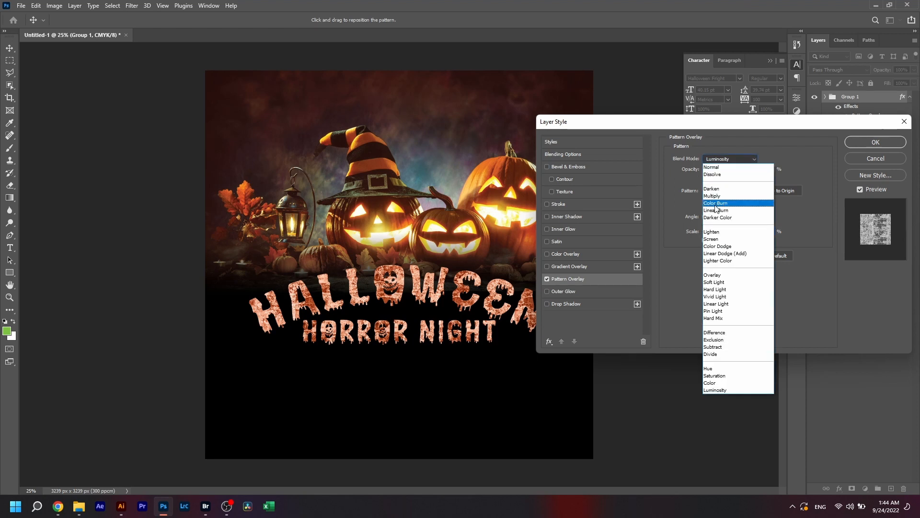
pyautogui.click(713, 232)
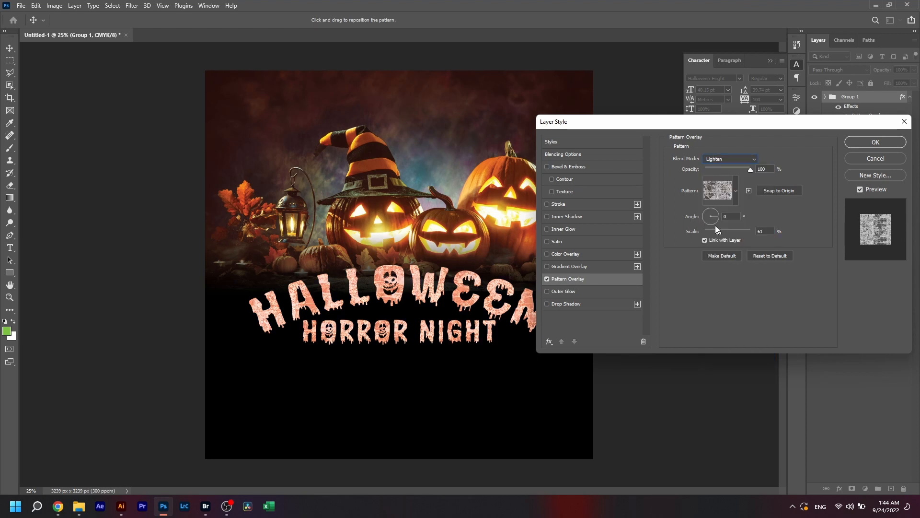
pyautogui.press('Down')
pyautogui.press('Down')
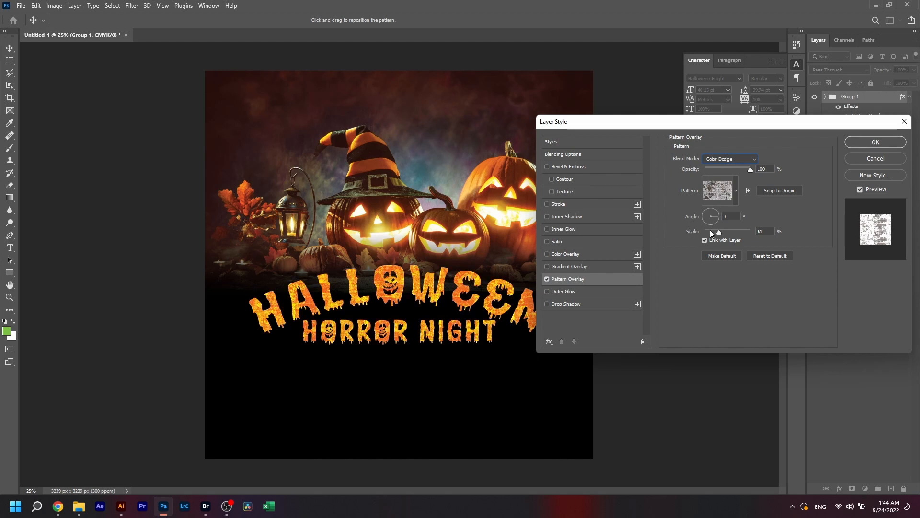
# Step: Reduce the title group's Pattern Overlay to 23% scale and 91% opacity
pyautogui.click(717, 232)
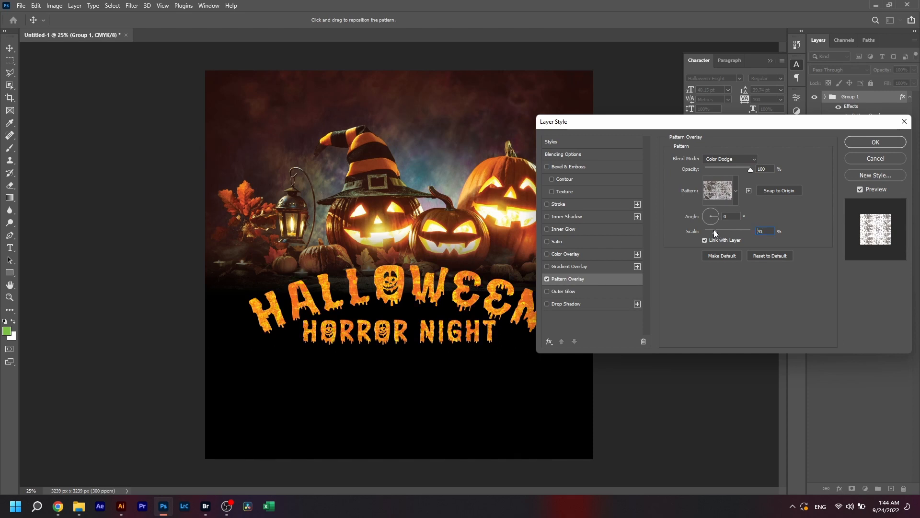
pyautogui.moveTo(714, 231); pyautogui.dragTo(711, 231)
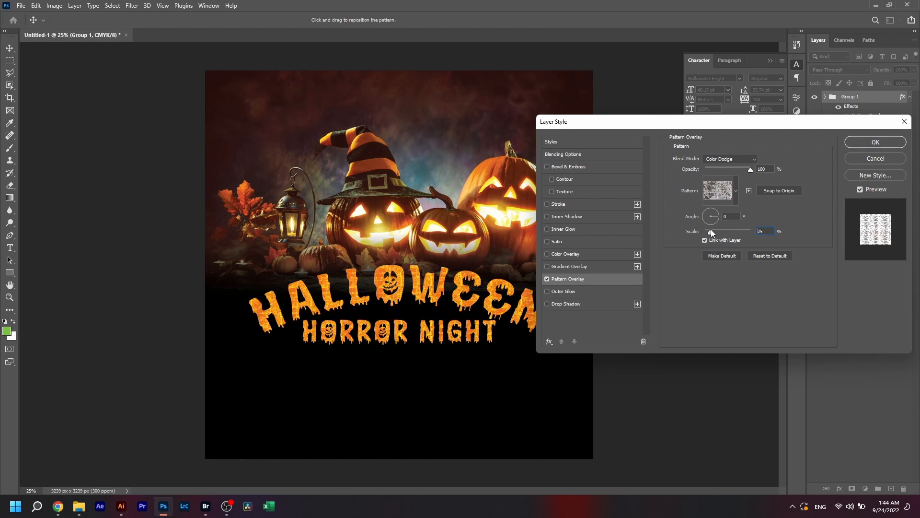
pyautogui.moveTo(712, 232); pyautogui.dragTo(710, 232)
pyautogui.moveTo(750, 170); pyautogui.dragTo(747, 171)
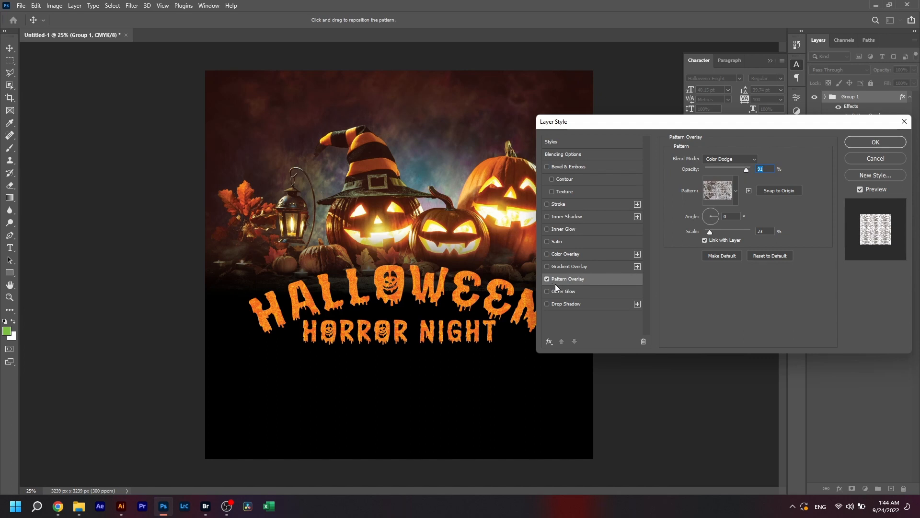
# Step: Add a drop shadow with 0 px distance to the title group, apply the layer style and deselect the group
pyautogui.click(560, 304)
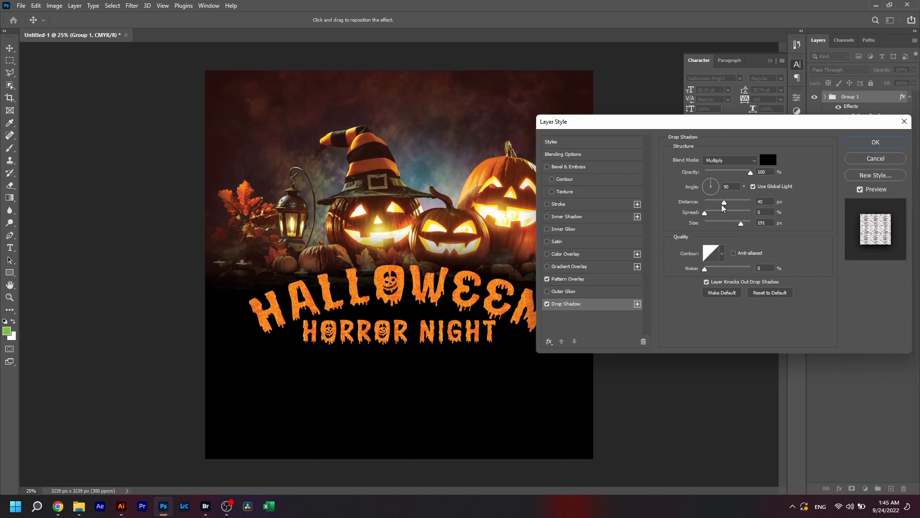
pyautogui.moveTo(725, 202); pyautogui.dragTo(696, 211)
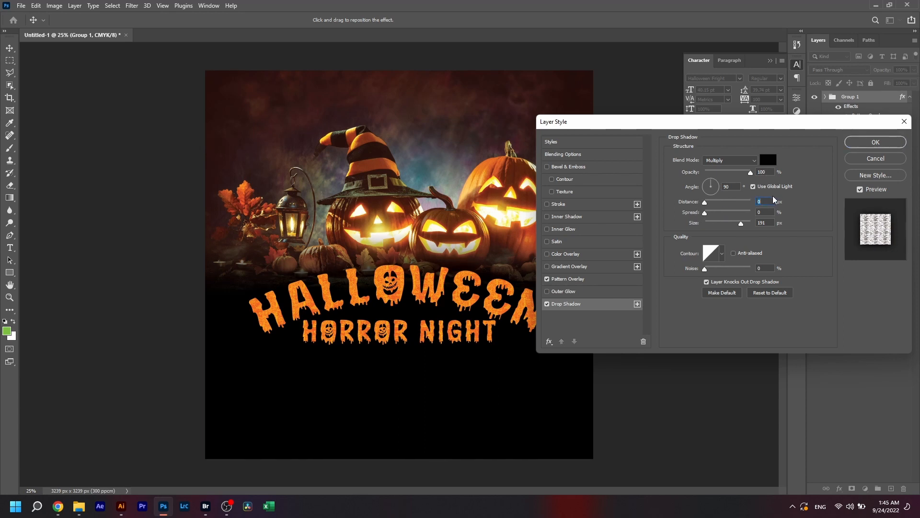
pyautogui.click(547, 304)
pyautogui.click(547, 304)
pyautogui.click(869, 143)
pyautogui.click(850, 237)
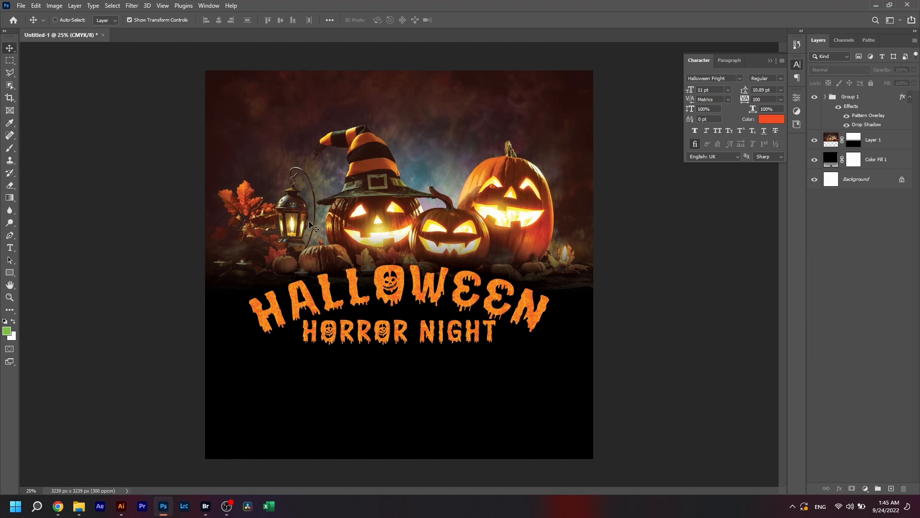
# Step: Add a text line reading "HEDY GRAPHICS PRESENTS" above the pumpkins
pyautogui.click(10, 247)
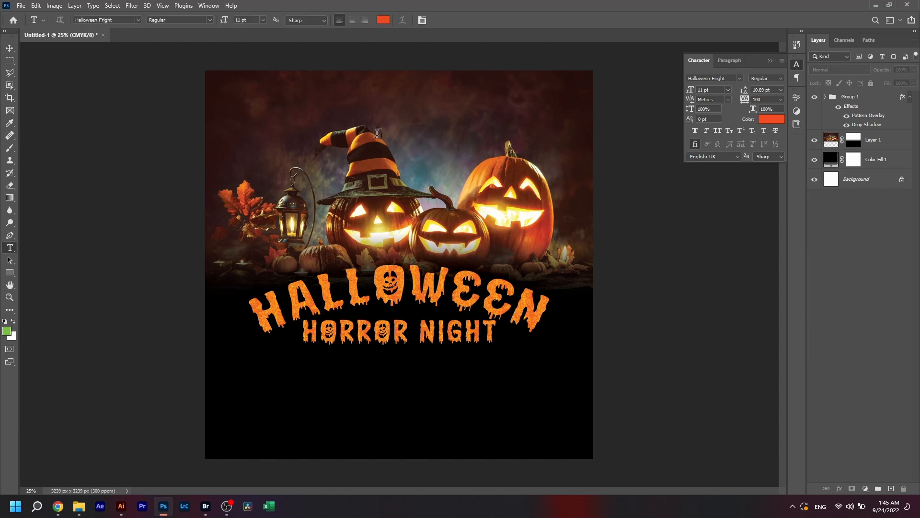
pyautogui.click(409, 131)
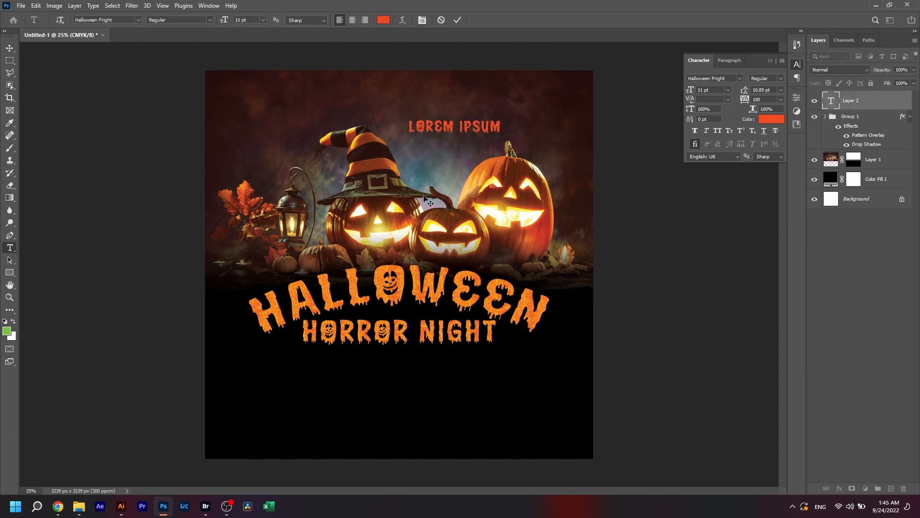
pyautogui.write('HED')
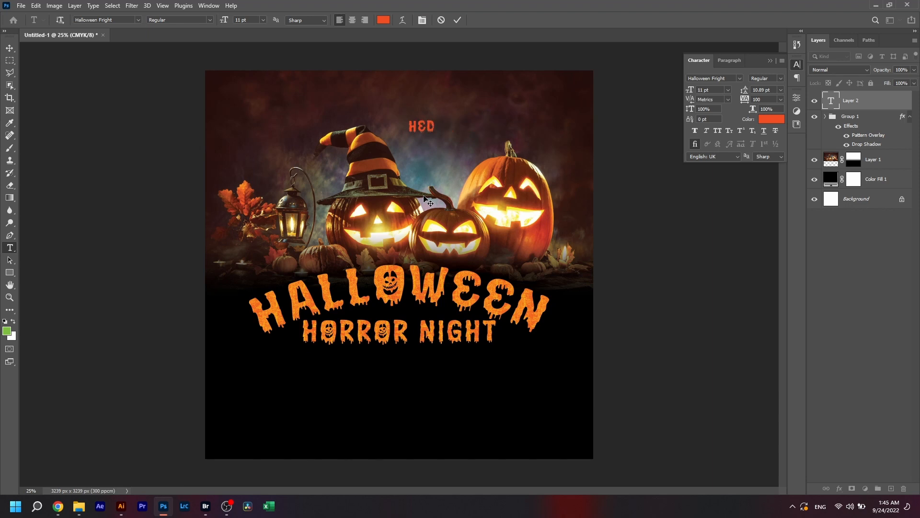
pyautogui.write('Y GRAHICS')
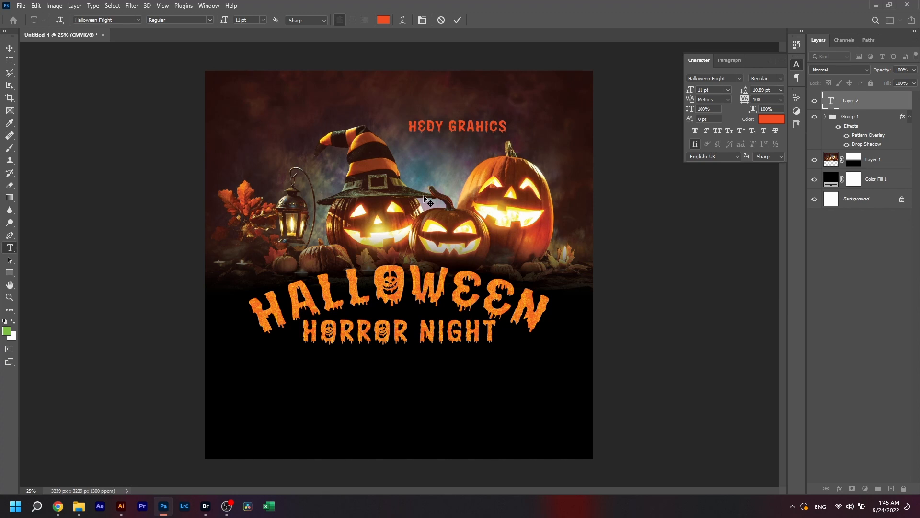
pyautogui.press('BackSpace')
pyautogui.press('BackSpace')
pyautogui.press('BackSpace')
pyautogui.press('BackSpace')
pyautogui.write('PHICS PRES')
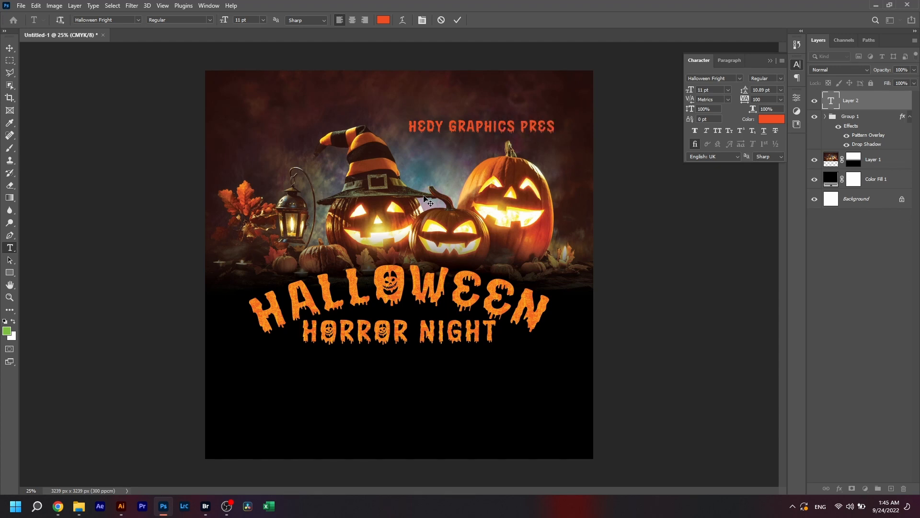
pyautogui.write('ENTS')
pyautogui.hotkey('ctrl', 'Return')
pyautogui.press('v')
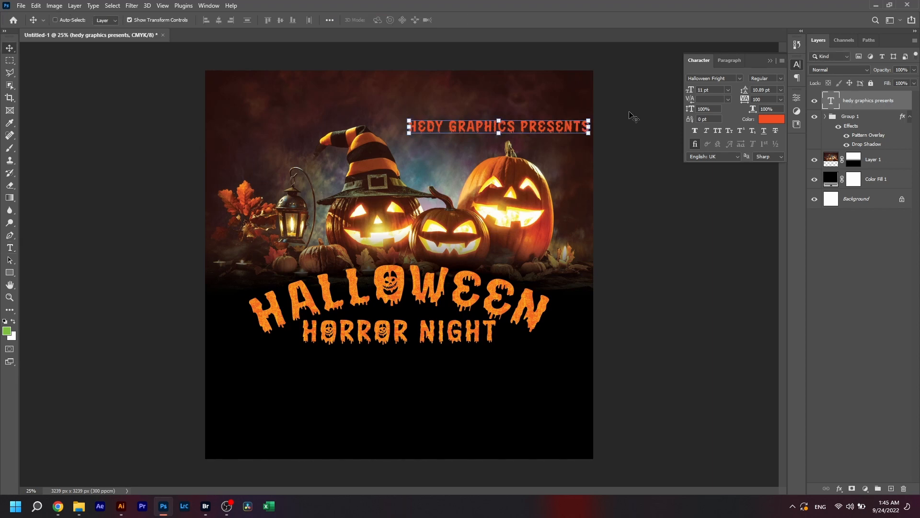
# Step: Change the "Hedy Graphics presents" line's font to Montserrat Bold and turn on All Caps
pyautogui.click(735, 78)
pyautogui.write('lato')
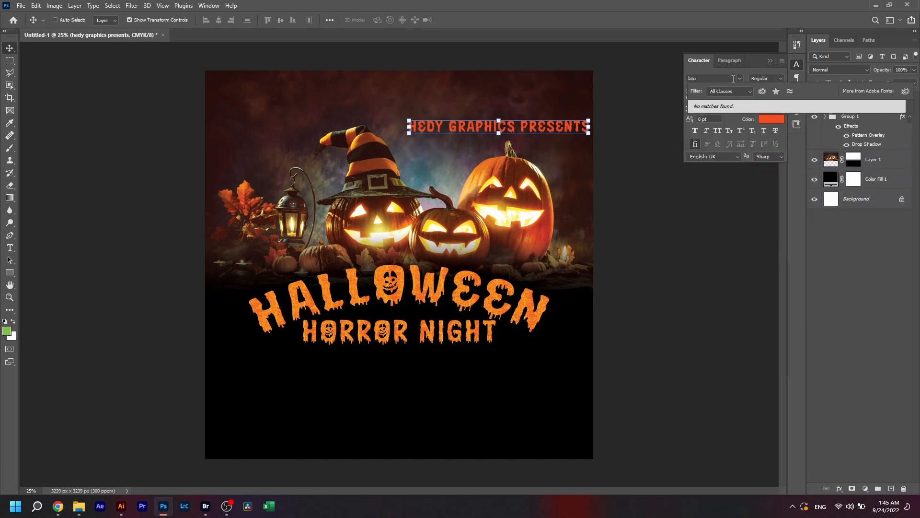
pyautogui.write('mon')
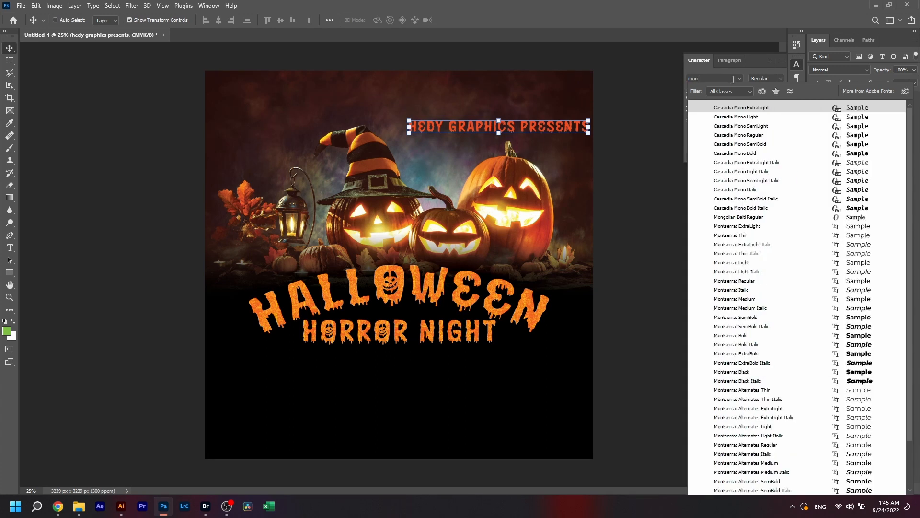
pyautogui.scroll(-4, 739, 219)
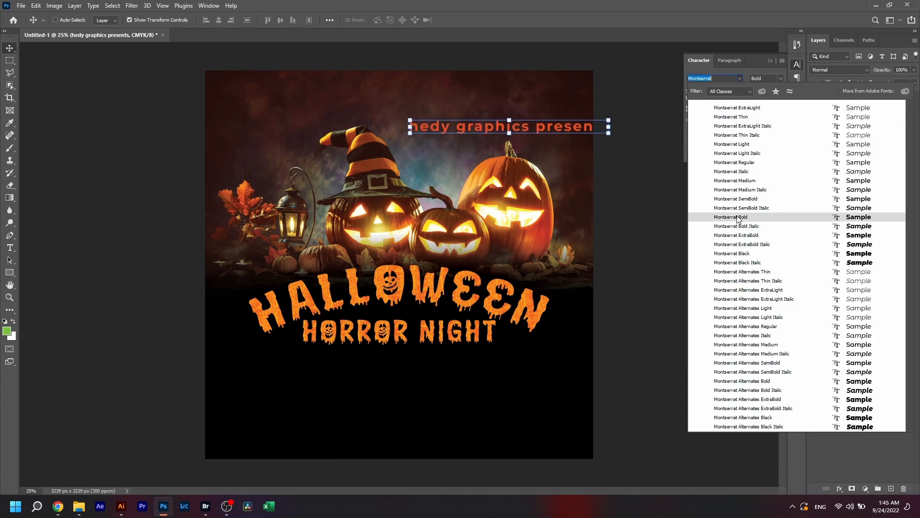
pyautogui.click(738, 218)
pyautogui.click(718, 131)
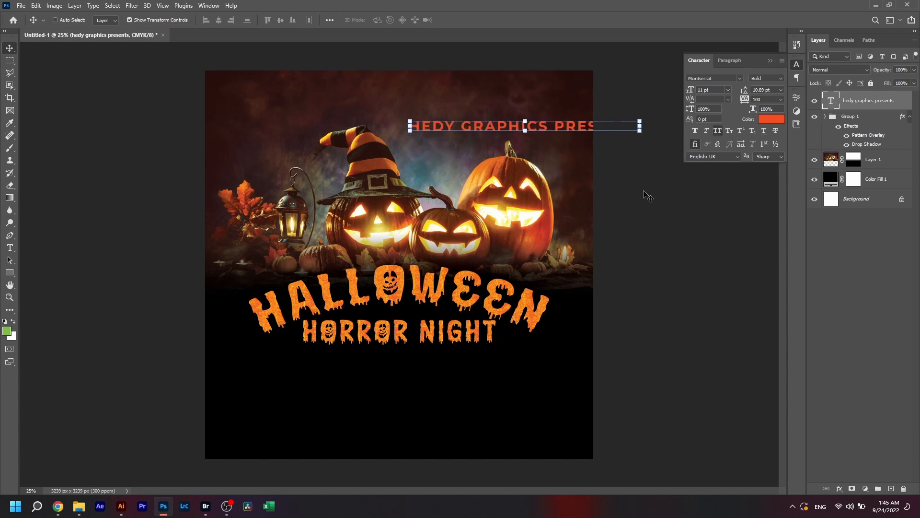
# Step: Recolour the "Hedy Graphics presents" line with the orange #f26a21 sampled from the Halloween lettering
pyautogui.click(772, 119)
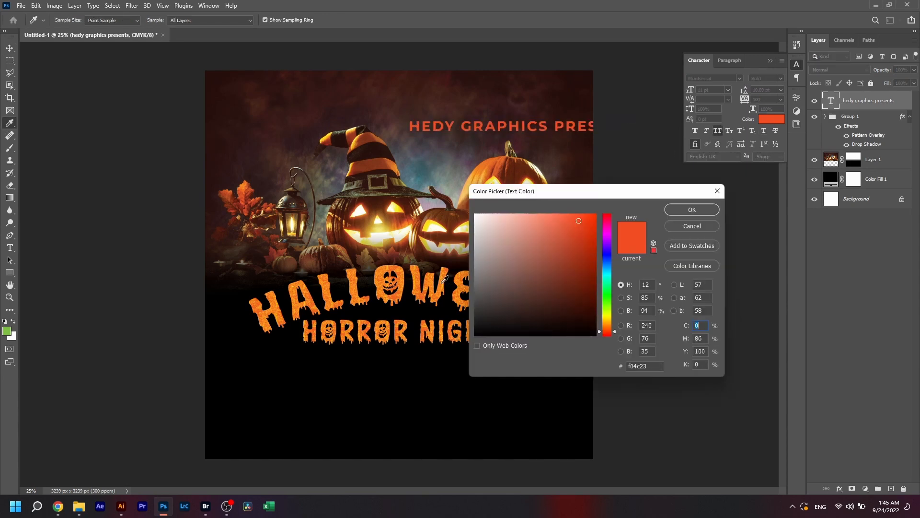
pyautogui.click(444, 279)
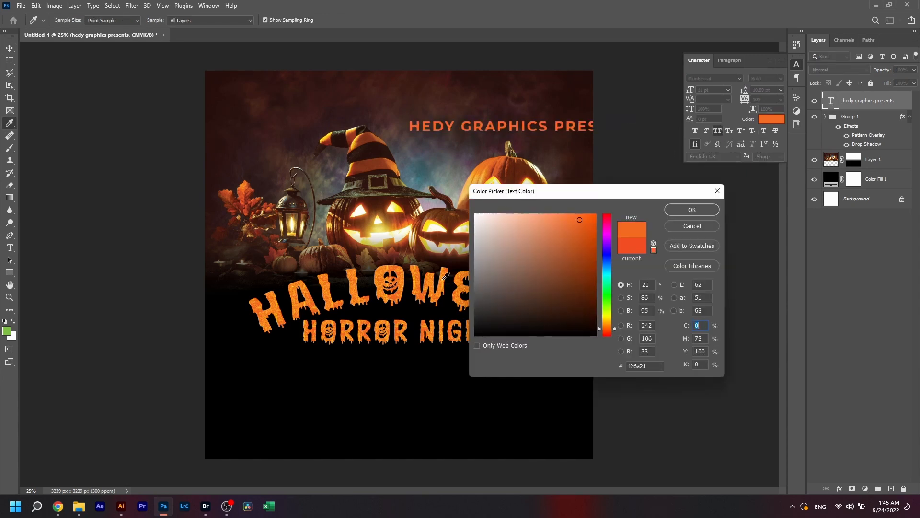
pyautogui.press('Return')
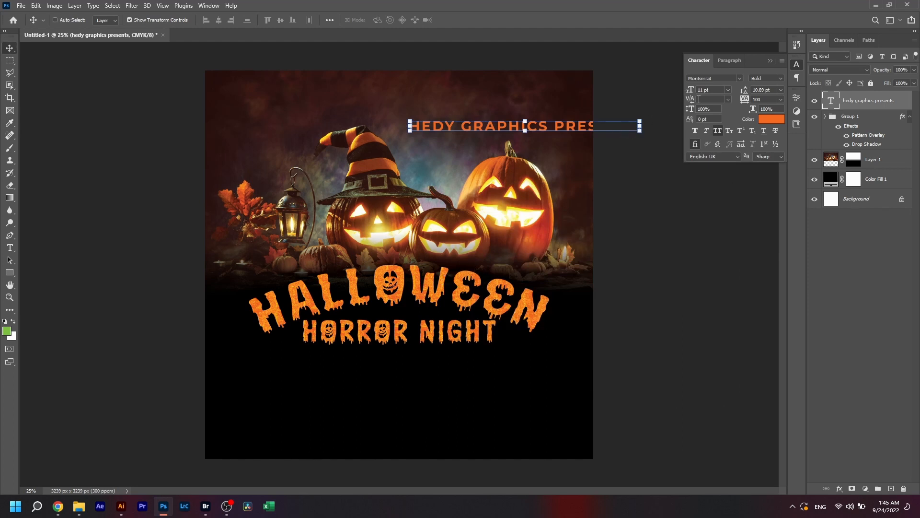
# Step: Scale the "Hedy Graphics presents" line down to about 57% and centre it near the design's upper edge
pyautogui.moveTo(641, 120); pyautogui.dragTo(543, 124)
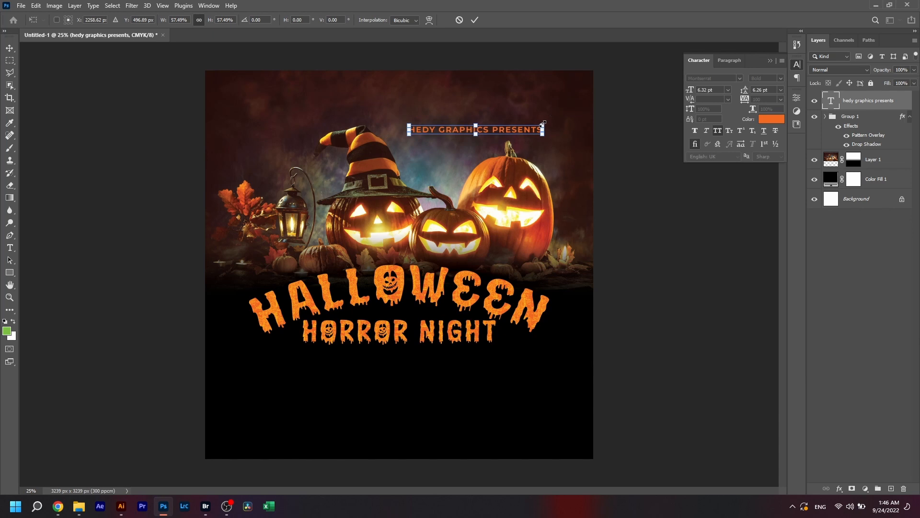
pyautogui.press('Return')
pyautogui.moveTo(527, 171); pyautogui.dragTo(451, 136)
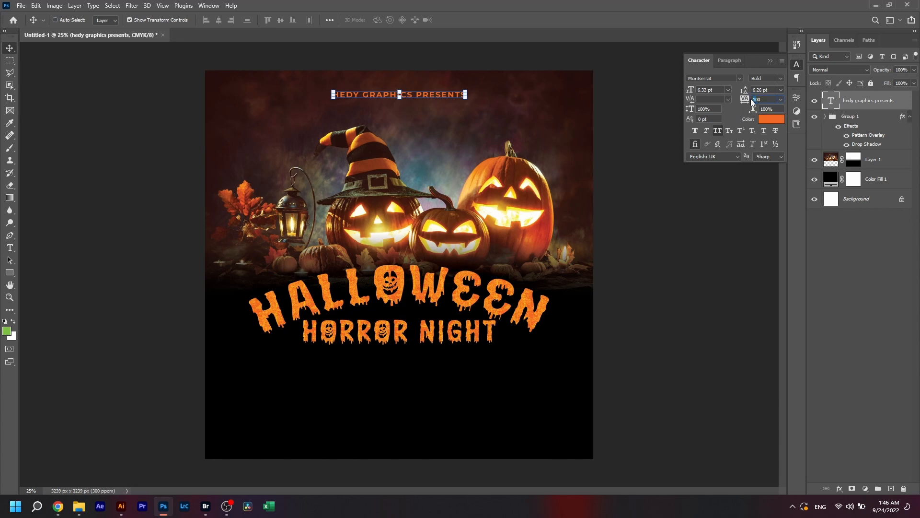
# Step: Set the "Hedy Graphics presents" line's tracking to 400, recentre it horizontally and nudge it slightly up
pyautogui.write('400')
pyautogui.press('Return')
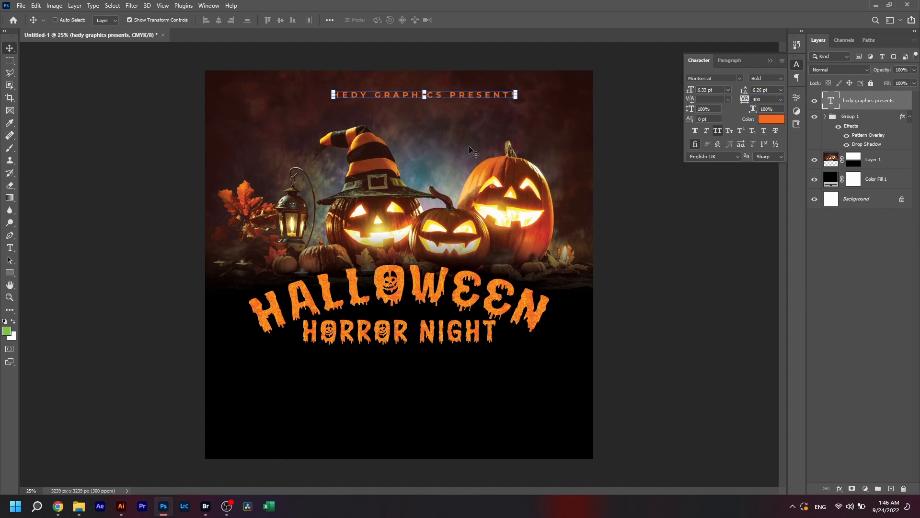
pyautogui.moveTo(473, 131); pyautogui.dragTo(446, 132)
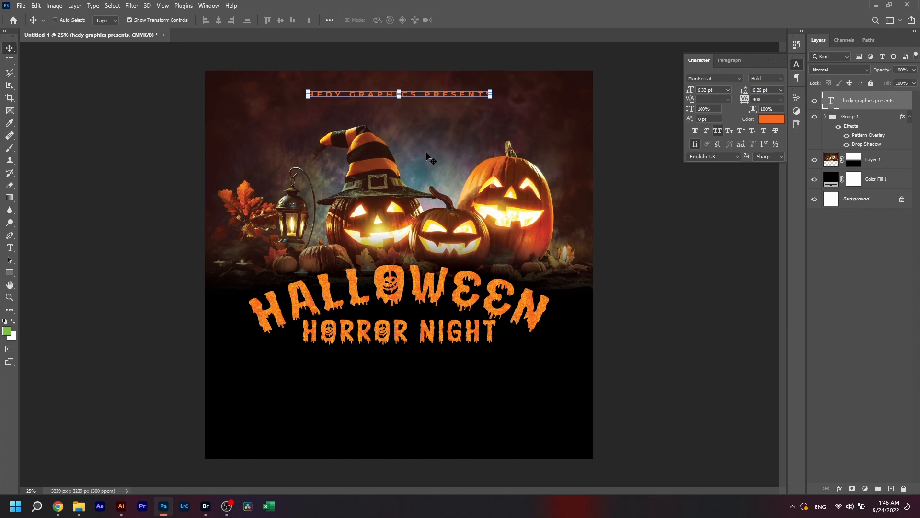
pyautogui.hotkey('shift', 'Up')
pyautogui.hotkey('shift', 'Up')
pyautogui.hotkey('shift', 'Up')
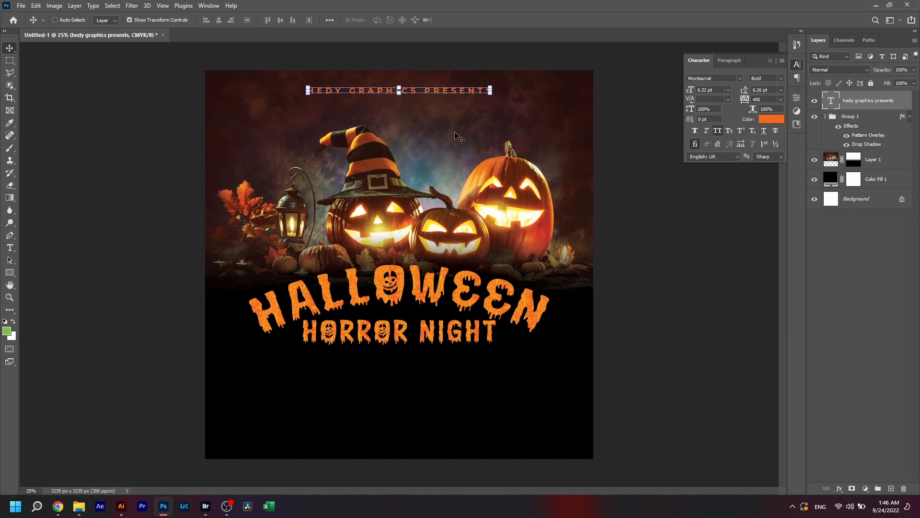
# Step: Add a three-line text reading "LADIES", "FREE", "#08PM" over the large pumpkin and set its tracking to 0
pyautogui.press('t')
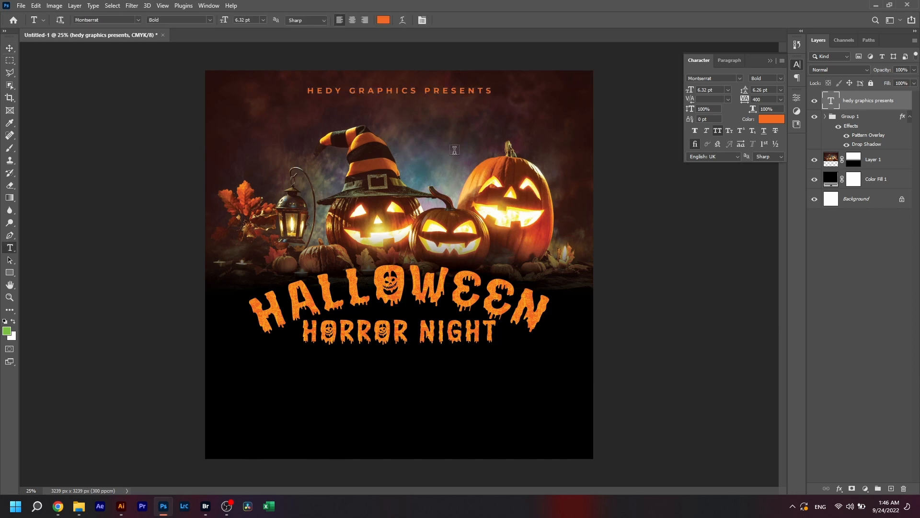
pyautogui.click(455, 155)
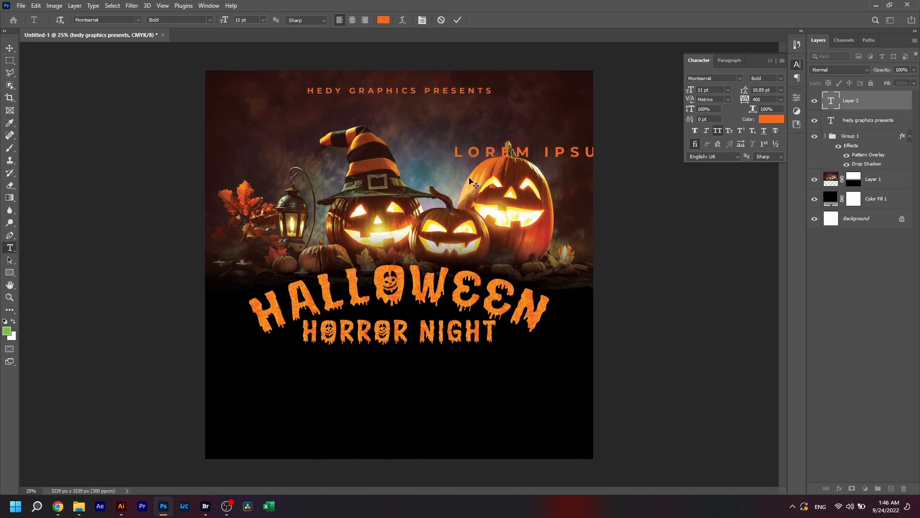
pyautogui.write('LADIES')
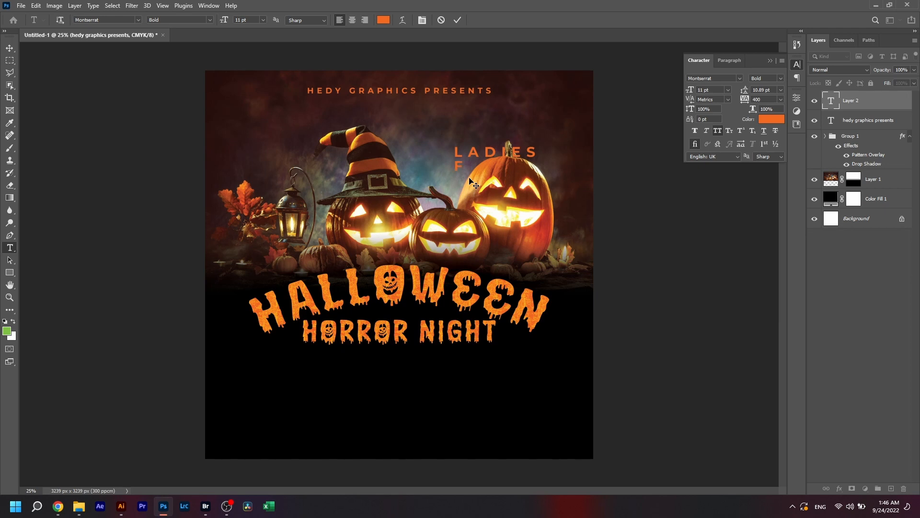
pyautogui.press('Return')
pyautogui.write('FREE #08PM')
pyautogui.hotkey('ctrl', 'Return')
pyautogui.press('v')
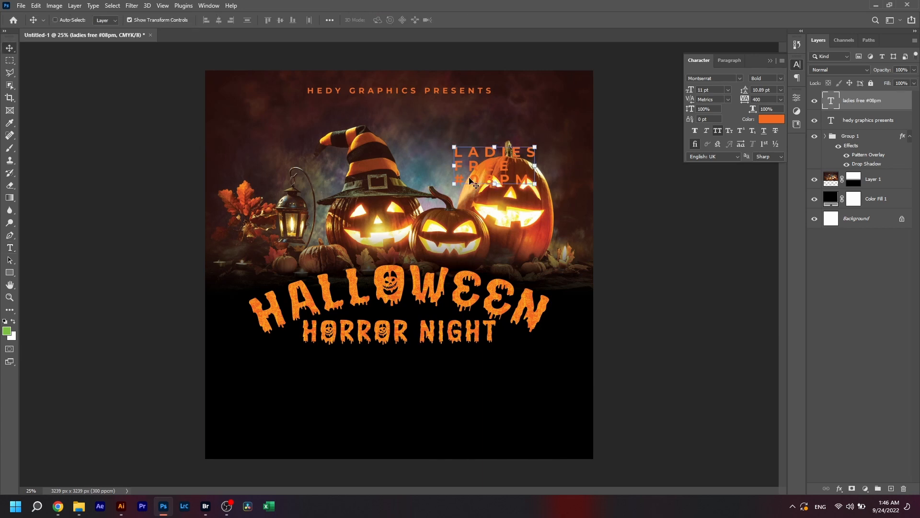
pyautogui.click(781, 99)
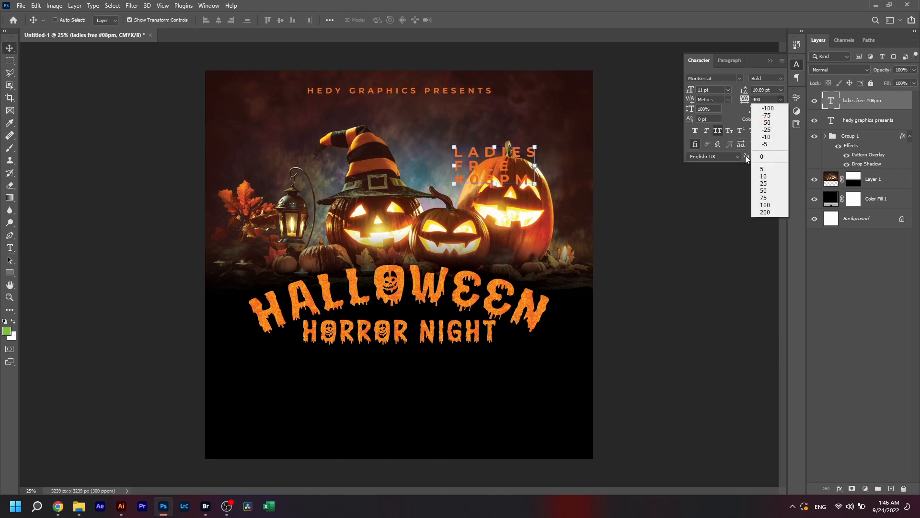
pyautogui.click(762, 156)
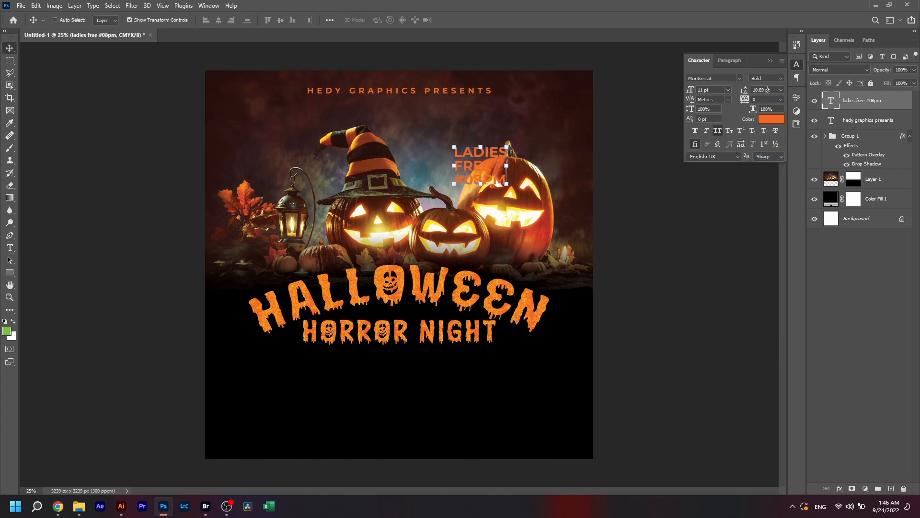
# Step: Set the "LADIES FREE #08PM" text's leading to 9 pt, scale it to about 74% and move it into the design's upper-left corner
pyautogui.press('Down')
pyautogui.press('Down')
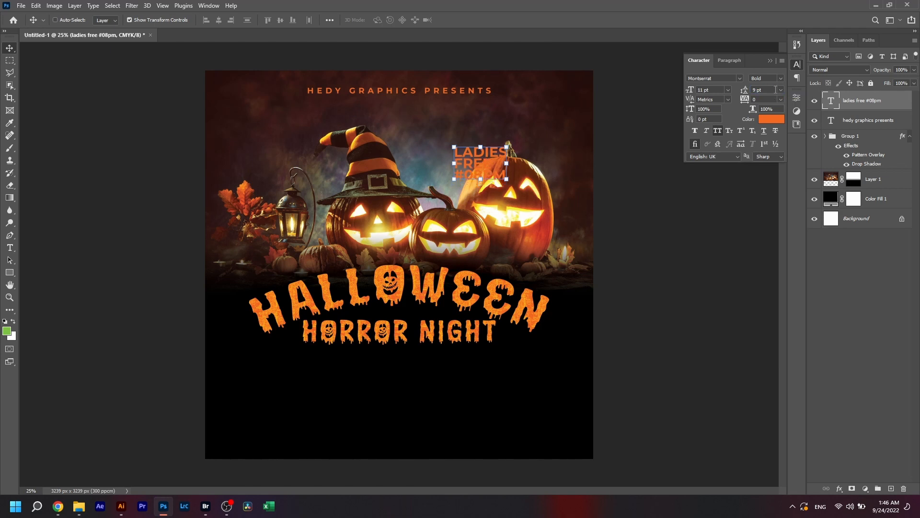
pyautogui.moveTo(424, 163); pyautogui.dragTo(267, 114)
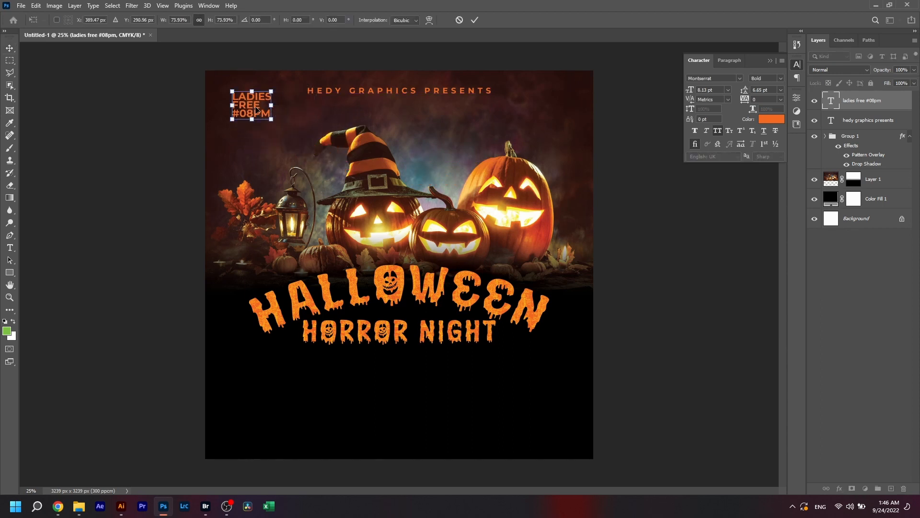
pyautogui.press('Return')
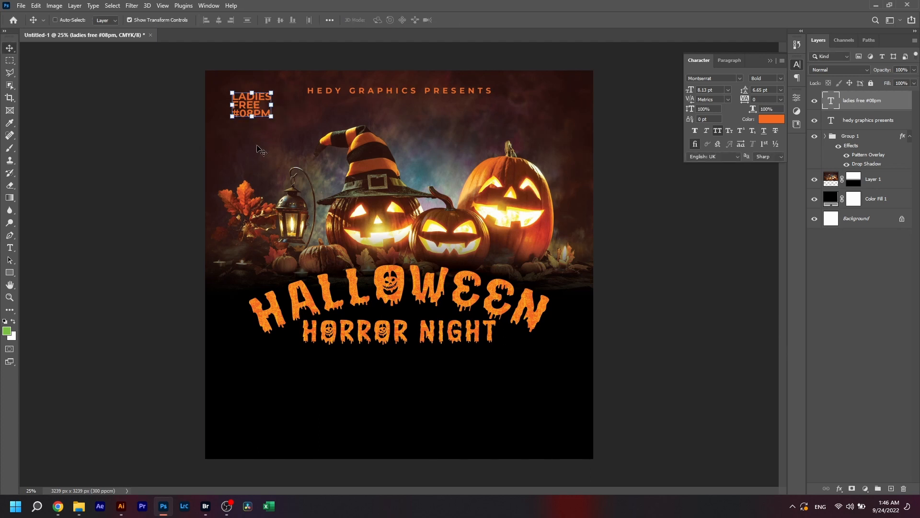
pyautogui.moveTo(259, 149); pyautogui.dragTo(244, 143)
# Step: Add a guide layout with 100 px margins on all four sides of the canvas
pyautogui.click(163, 5)
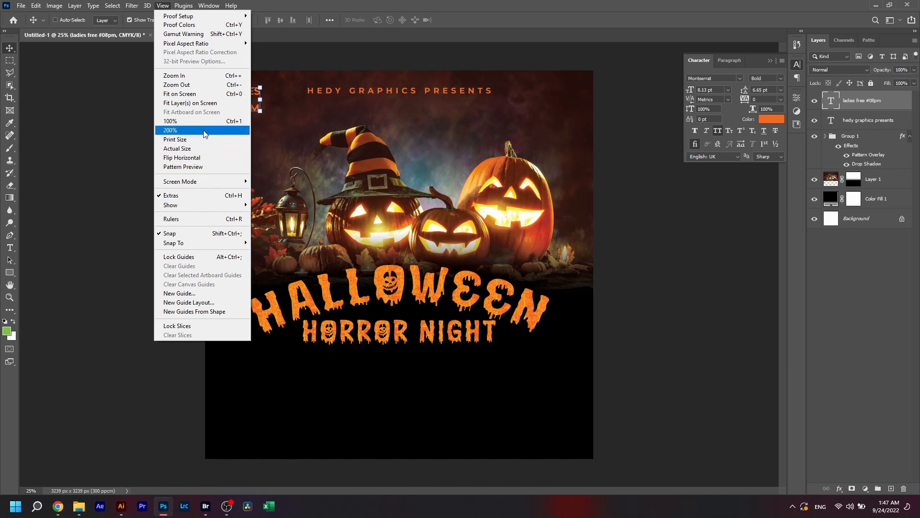
pyautogui.click(202, 303)
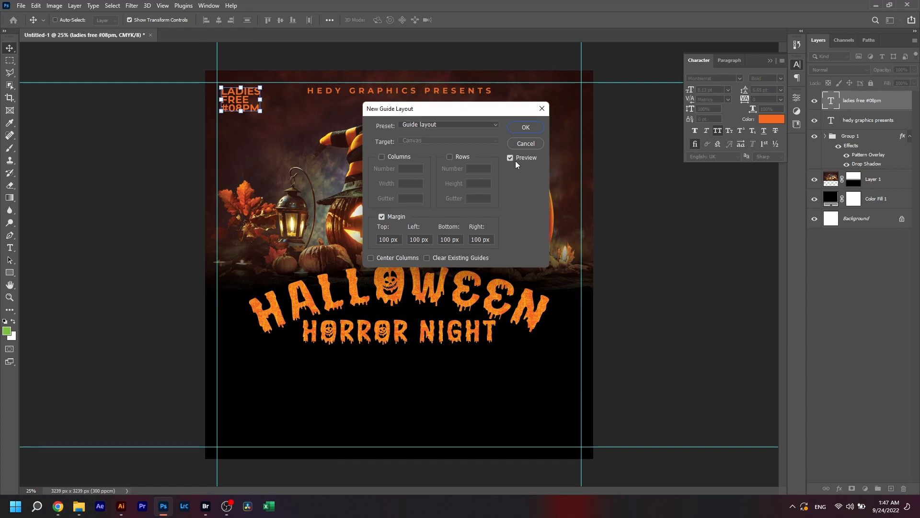
pyautogui.click(525, 126)
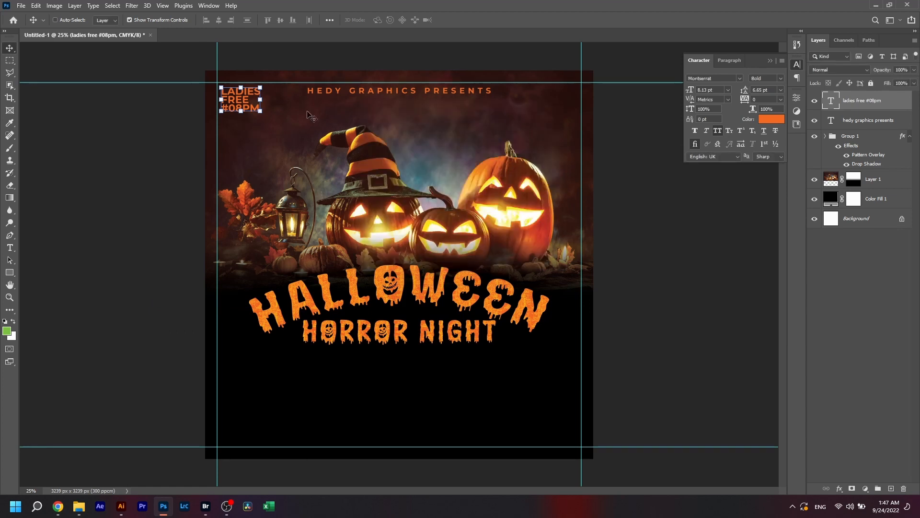
# Step: Recolour the "LADIES" and "FREE" lines white (#ffffff)
pyautogui.press('t')
pyautogui.click(248, 101)
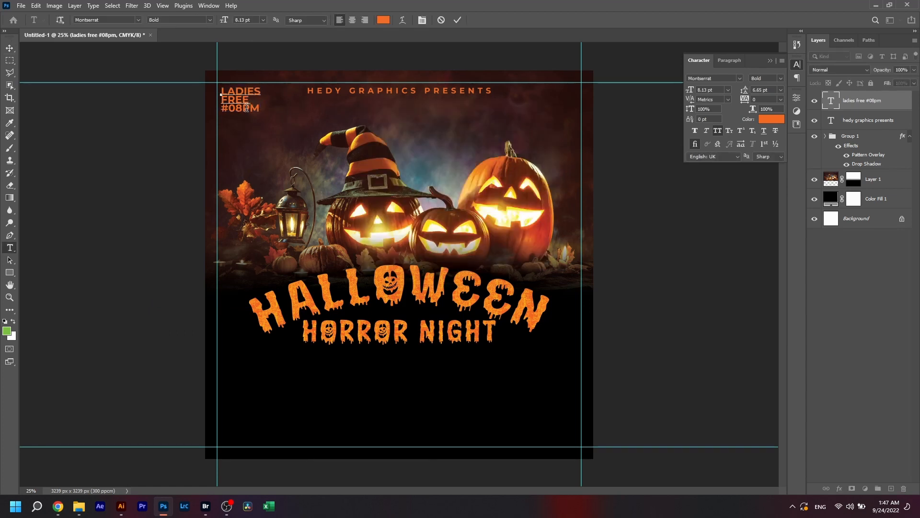
pyautogui.moveTo(252, 100); pyautogui.dragTo(221, 86)
pyautogui.click(387, 21)
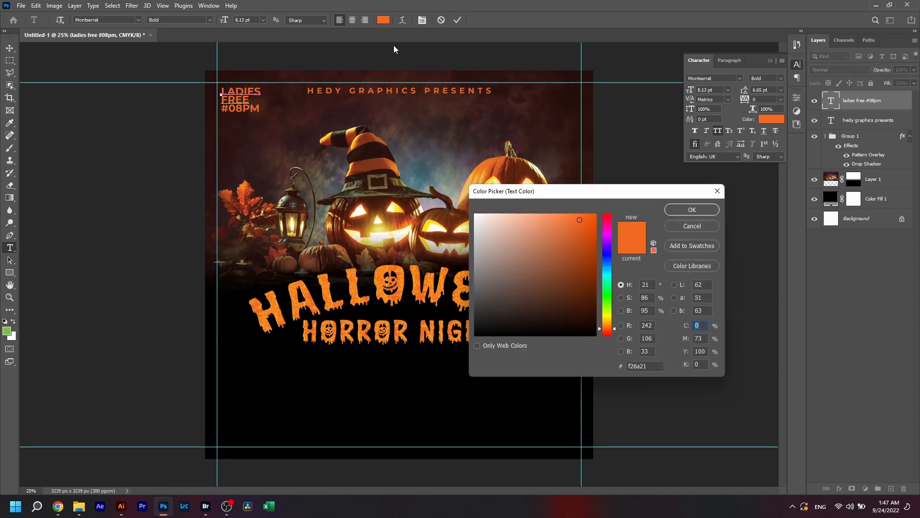
pyautogui.moveTo(556, 250); pyautogui.dragTo(474, 213)
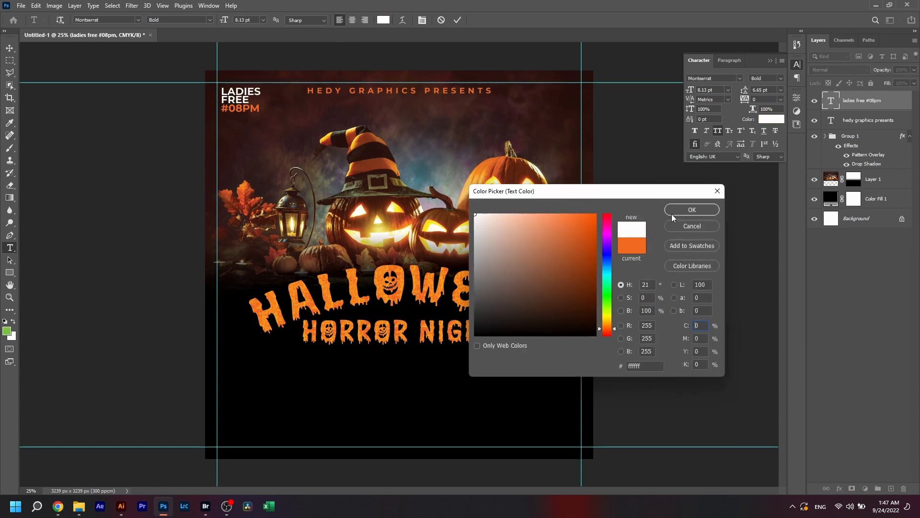
pyautogui.click(671, 213)
pyautogui.hotkey('ctrl', 'Return')
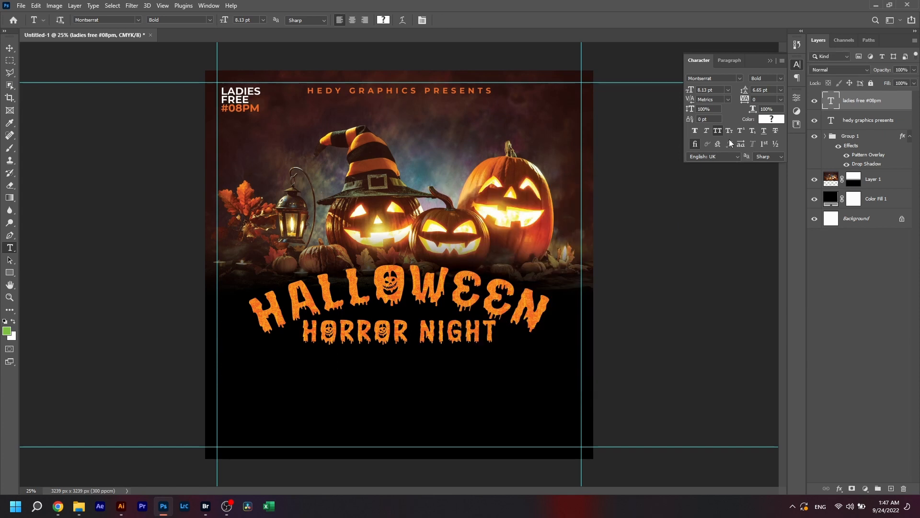
# Step: Set the "LADIES FREE #08PM" text to the Black weight with 8 pt leading and tracking 20
pyautogui.click(781, 78)
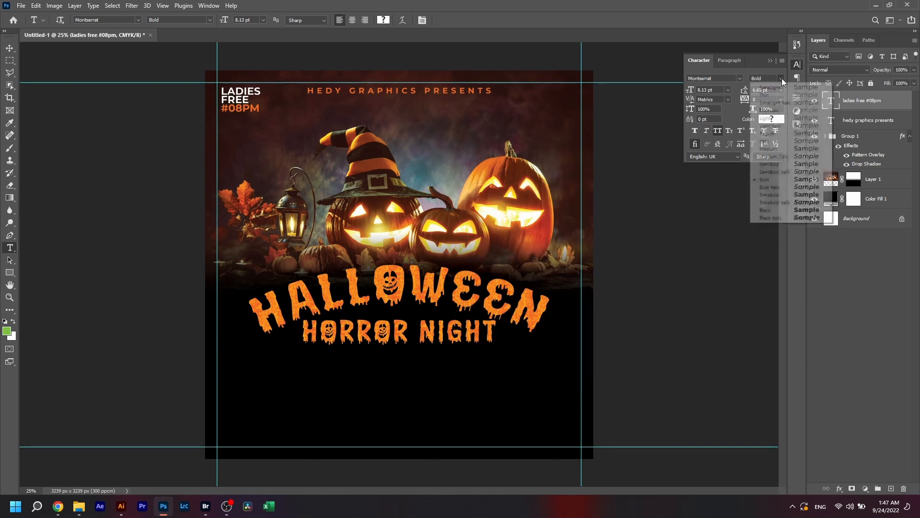
pyautogui.click(782, 210)
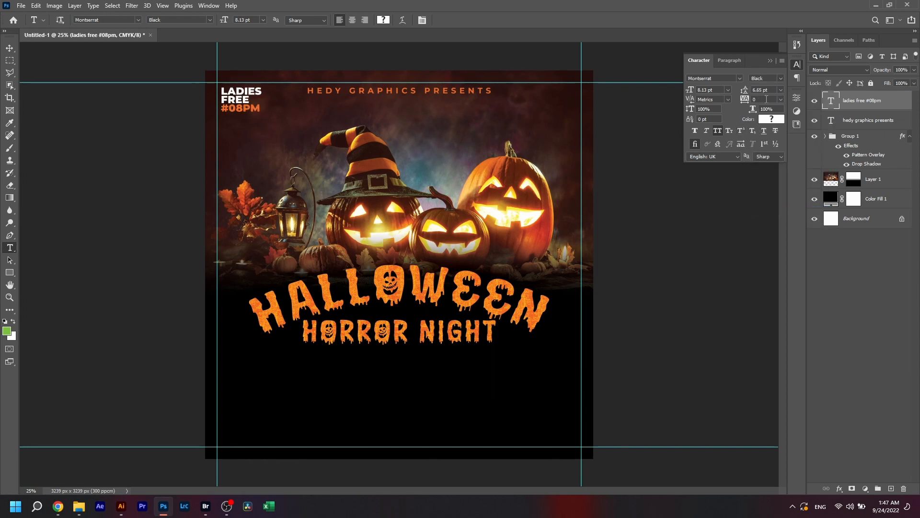
pyautogui.click(769, 90)
pyautogui.write('8')
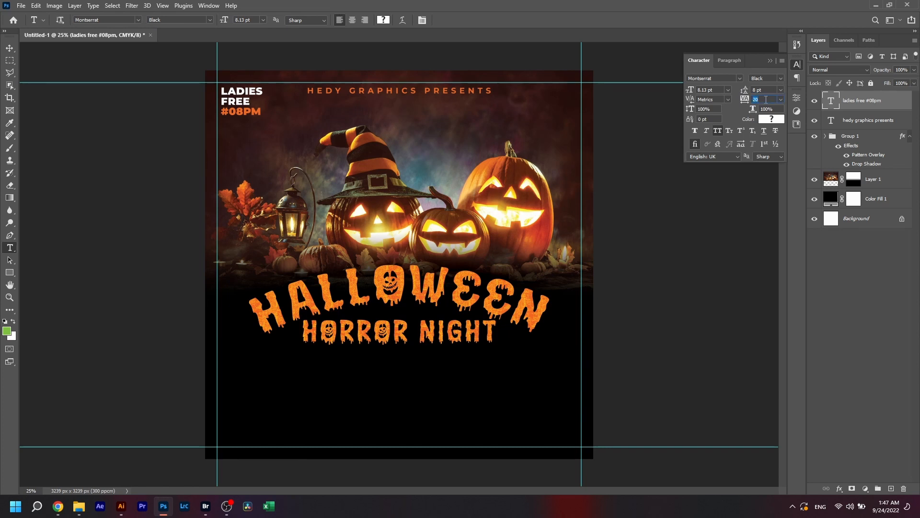
pyautogui.press('Return')
# Step: Scale the "LADIES FREE #08PM" text down to about 92%, keeping it in the canvas corner
pyautogui.hotkey('ctrl', 't')
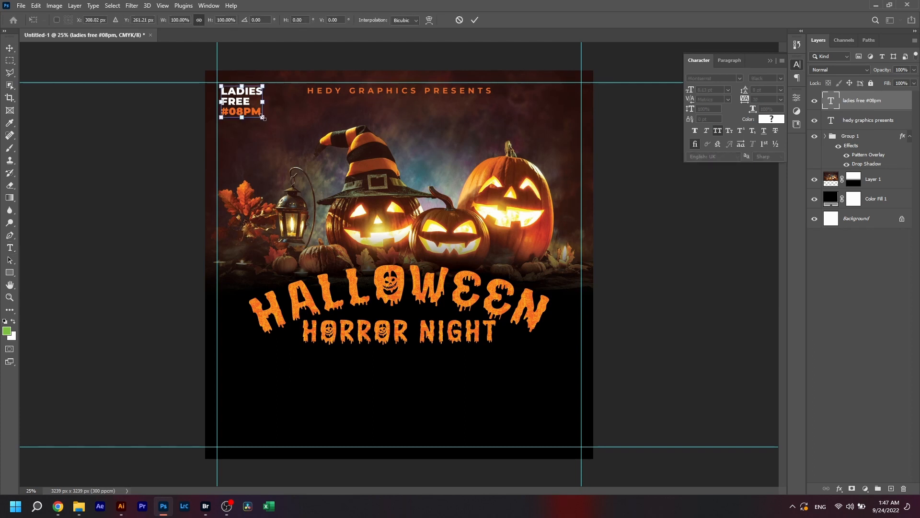
pyautogui.moveTo(263, 116); pyautogui.dragTo(260, 114)
pyautogui.press('Return')
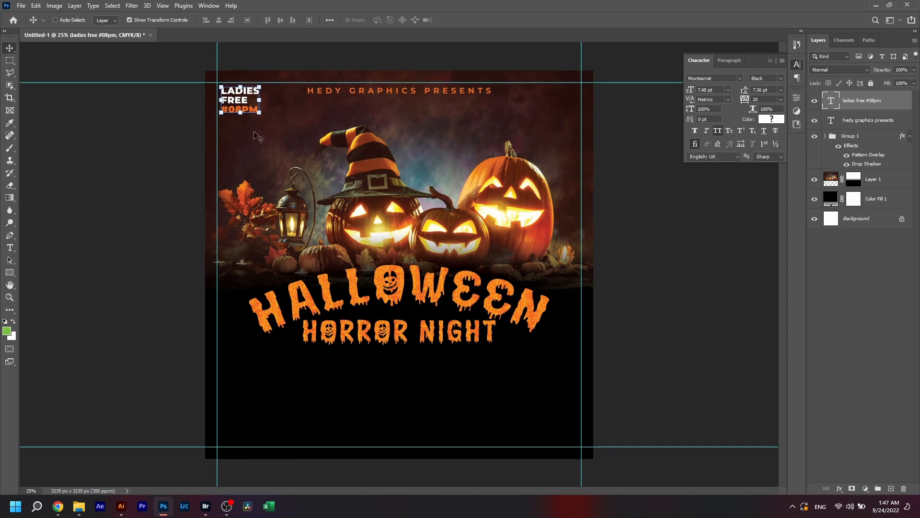
# Step: Duplicate the "LADIES FREE #08PM" text to the design's upper-right corner, right-align it and place it beside the margin guide
pyautogui.moveTo(261, 147); pyautogui.dragTo(562, 148)
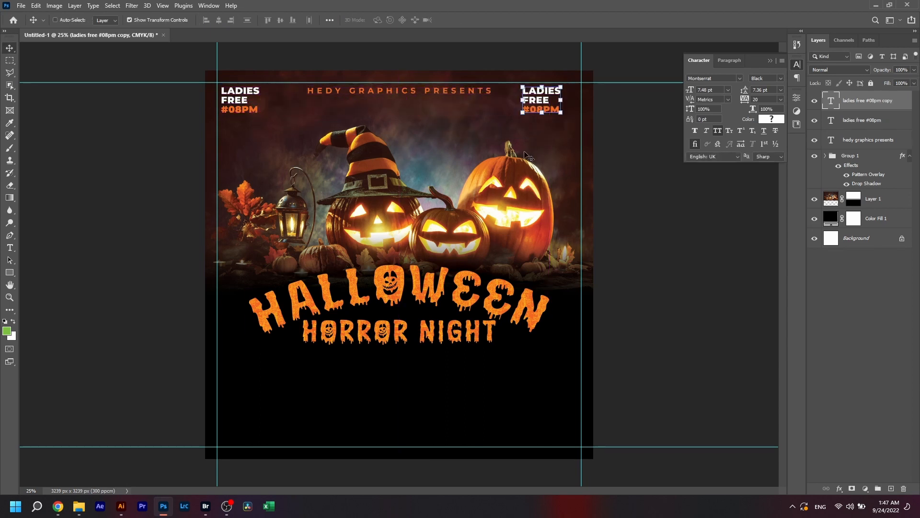
pyautogui.click(729, 60)
pyautogui.click(718, 77)
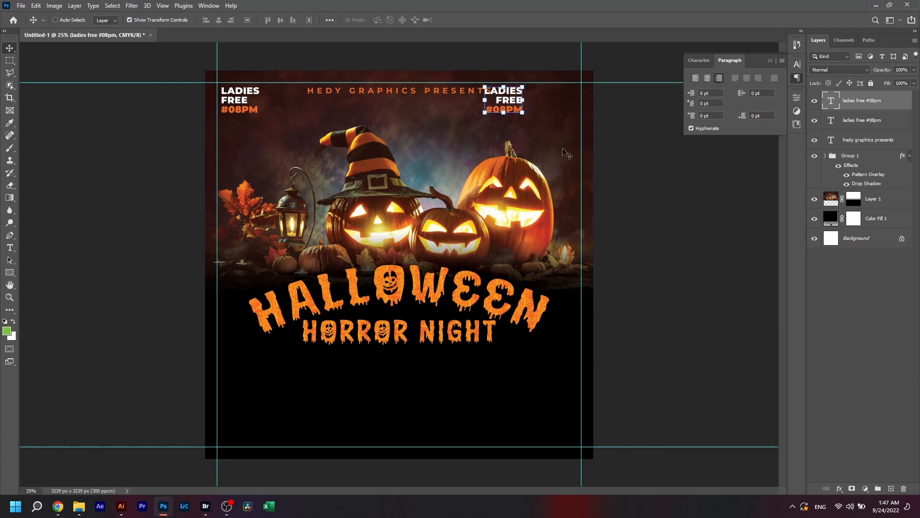
pyautogui.moveTo(565, 153); pyautogui.dragTo(574, 151)
# Step: Replace the duplicated text with three lines reading "SAT.", "15" and "JUNE"
pyautogui.press('t')
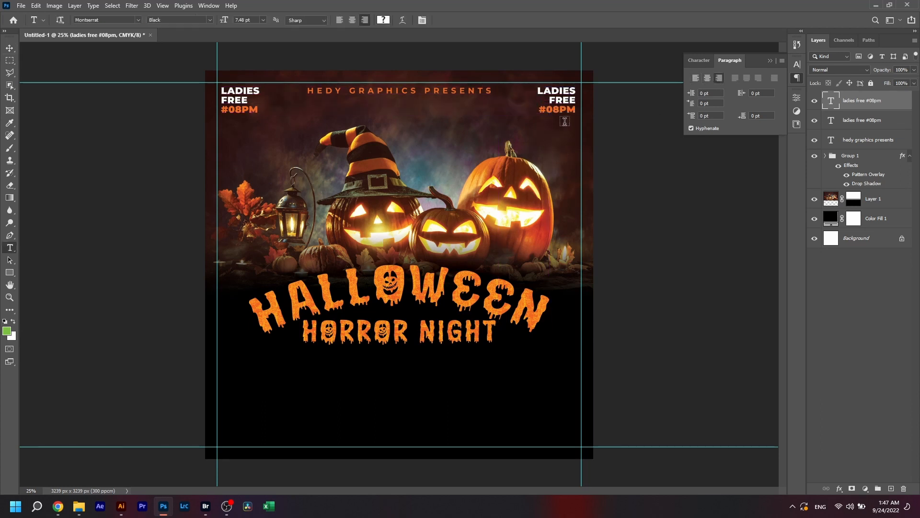
pyautogui.click(567, 109)
pyautogui.hotkey('ctrl', 'a')
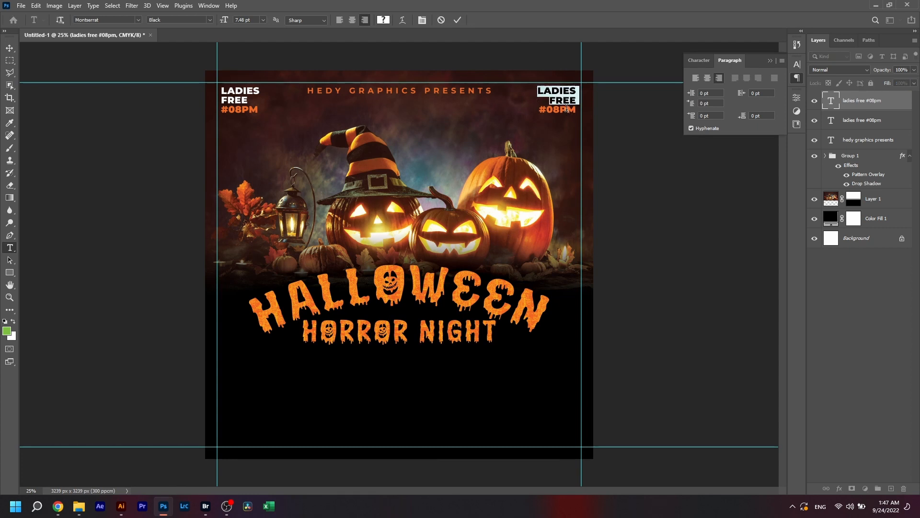
pyautogui.write('SAT')
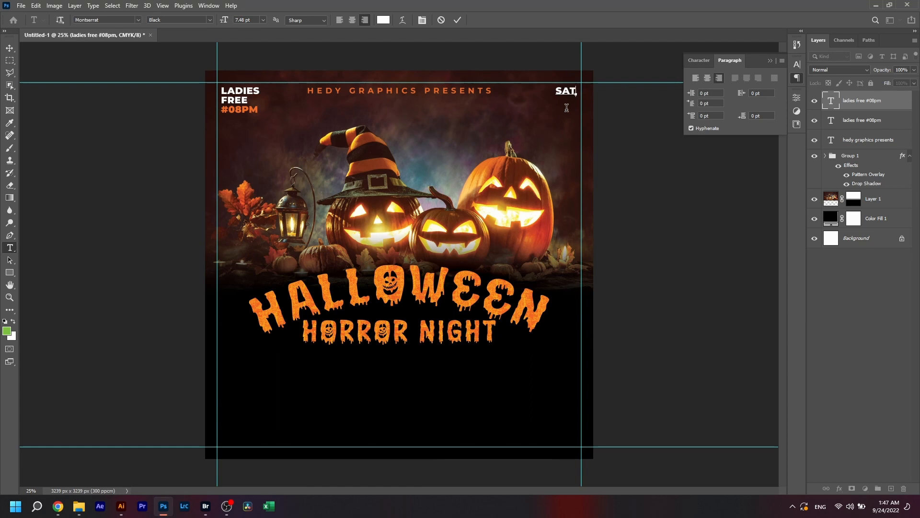
pyautogui.write('URDA')
pyautogui.press('BackSpace')
pyautogui.press('BackSpace')
pyautogui.press('BackSpace')
pyautogui.press('BackSpace')
pyautogui.write('.')
pyautogui.press('Return')
pyautogui.write('15')
pyautogui.press('Return')
pyautogui.write('JUNE')
# Step: Enlarge the "15" in the date text to 21 pt with 16 pt leading
pyautogui.moveTo(565, 102); pyautogui.dragTo(589, 101)
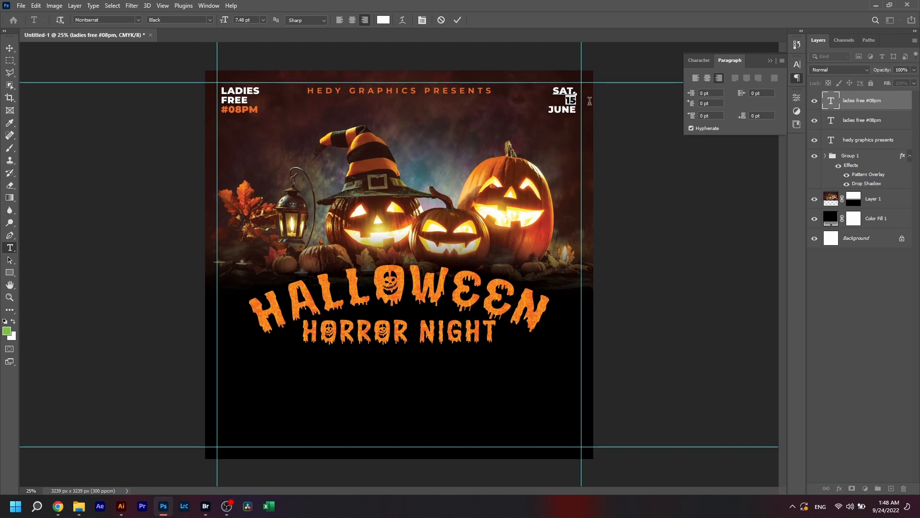
pyautogui.click(699, 60)
pyautogui.click(717, 91)
pyautogui.scroll(11, 717, 91)
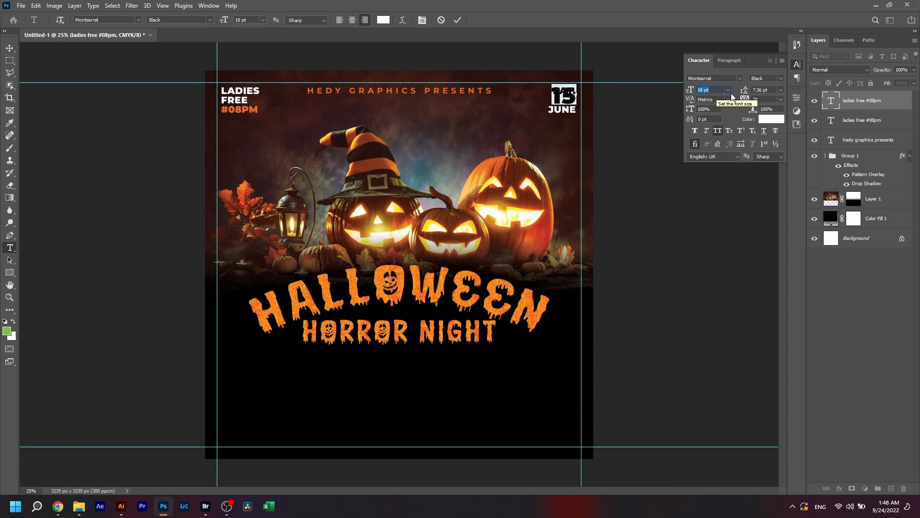
pyautogui.click(767, 89)
pyautogui.scroll(4, 769, 89)
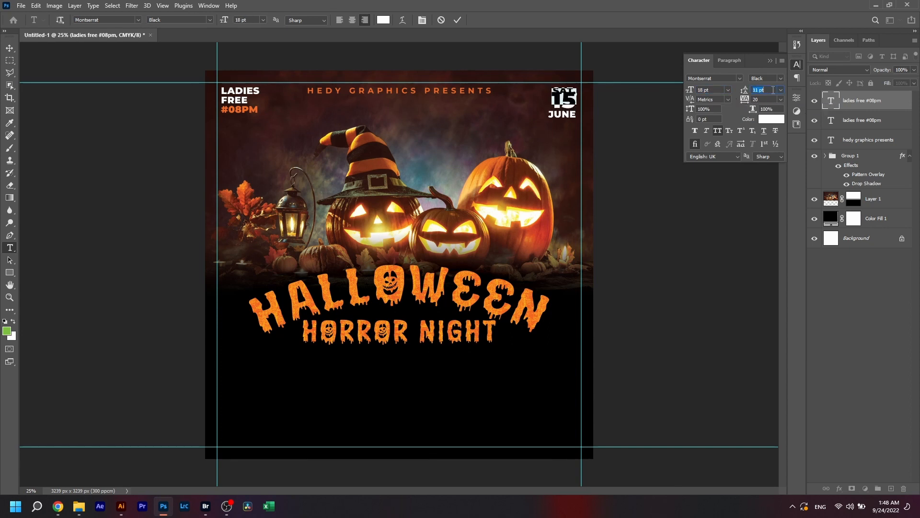
pyautogui.scroll(3, 773, 90)
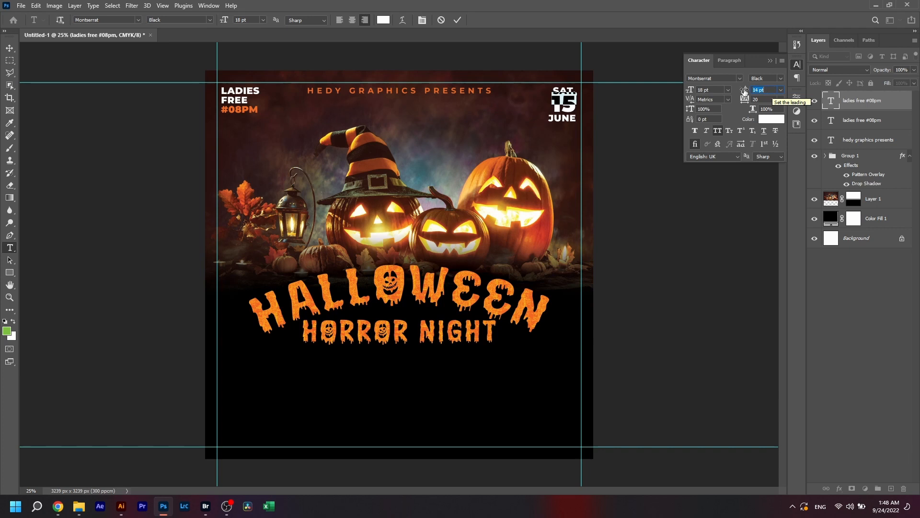
pyautogui.scroll(-1, 717, 90)
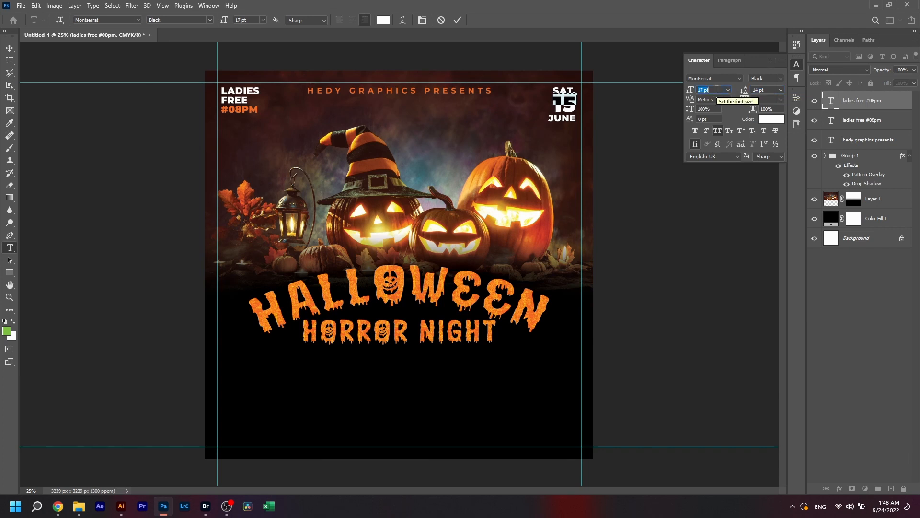
pyautogui.scroll(4, 717, 89)
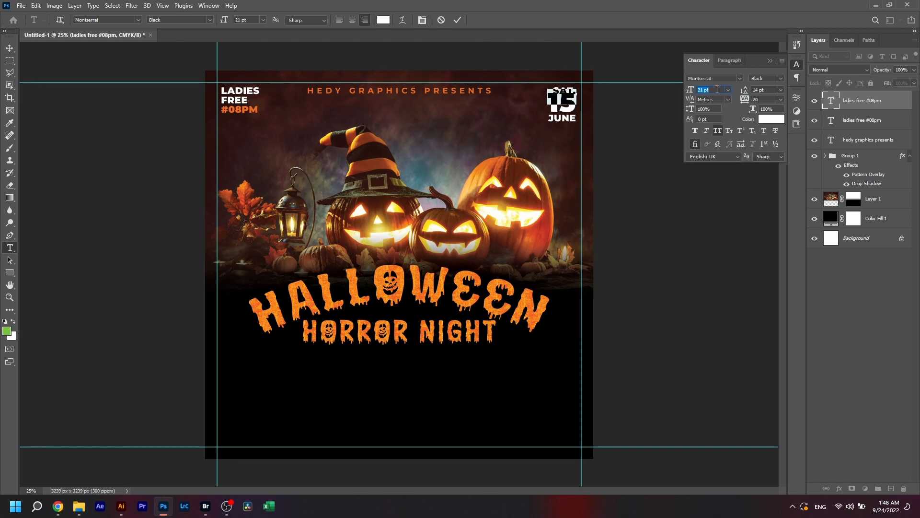
pyautogui.scroll(2, 764, 91)
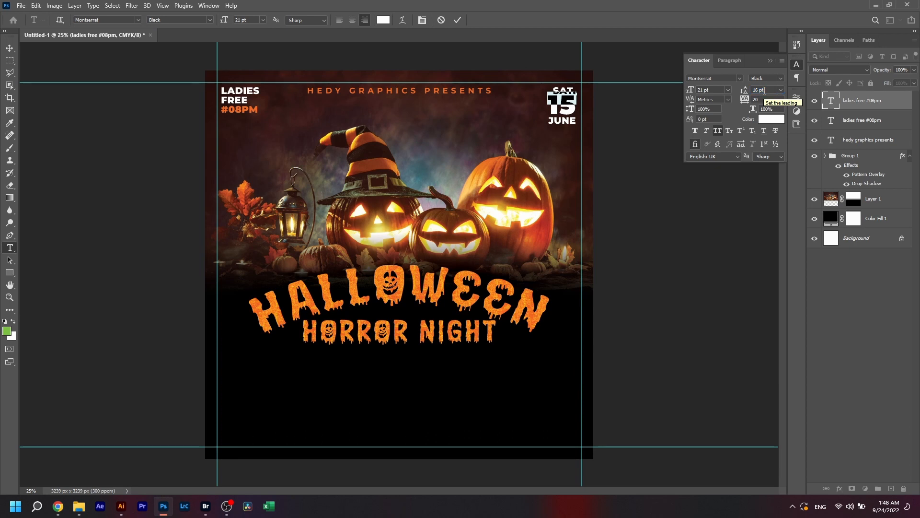
pyautogui.hotkey('ctrl', 'Return')
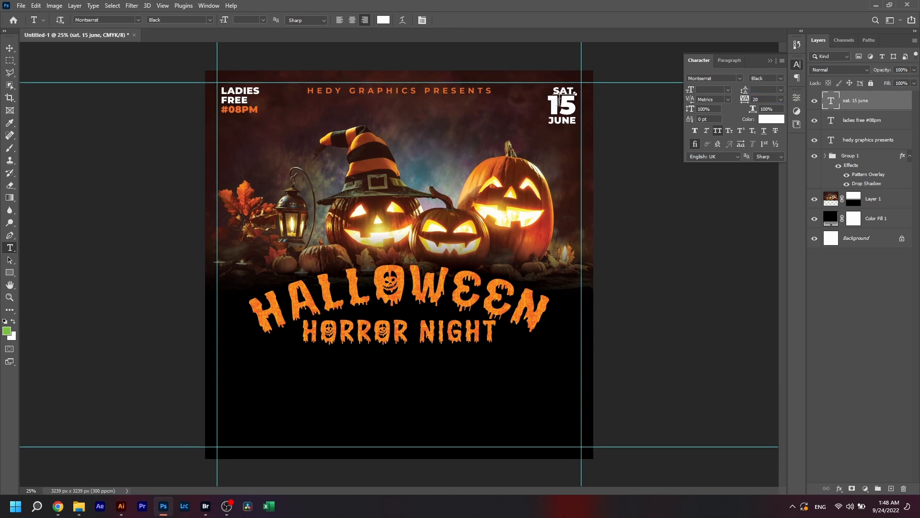
# Step: Recolour the "15" and "JUNE" lines with the orange #f26a21 sampled from the "#08PM" text
pyautogui.moveTo(550, 104); pyautogui.dragTo(604, 120)
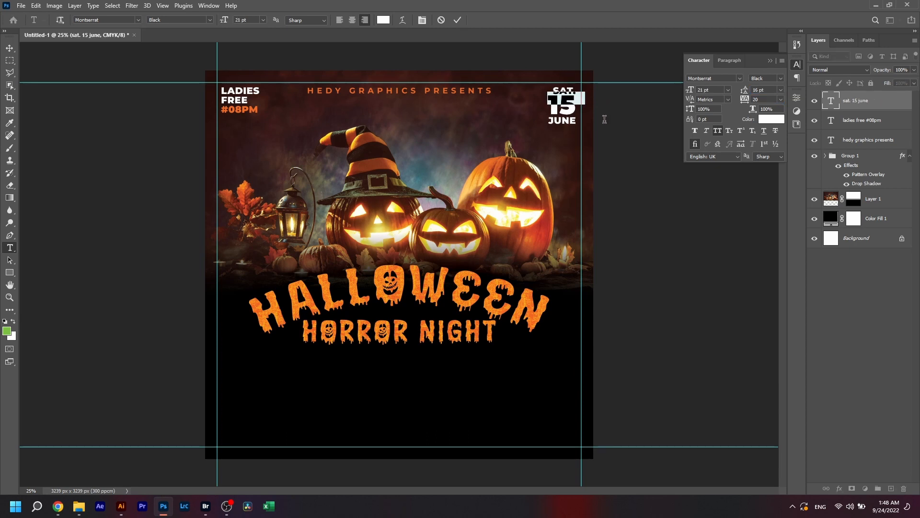
pyautogui.click(766, 120)
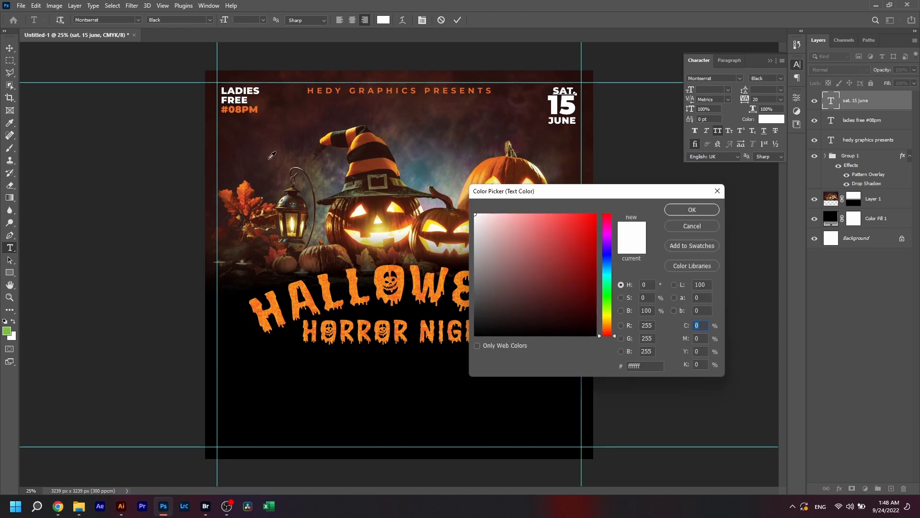
pyautogui.click(246, 109)
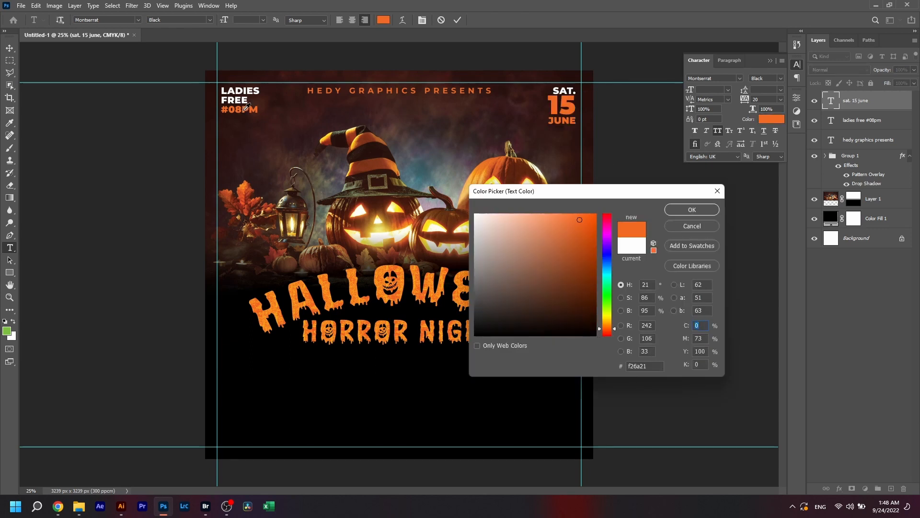
pyautogui.press('Return')
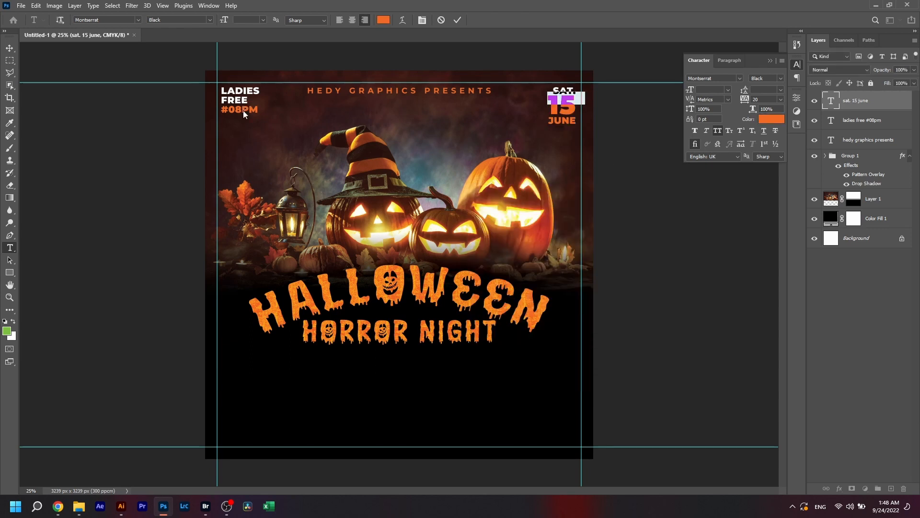
# Step: Recolour the "JUNE" line of the date text white (#ffffff)
pyautogui.press('Right')
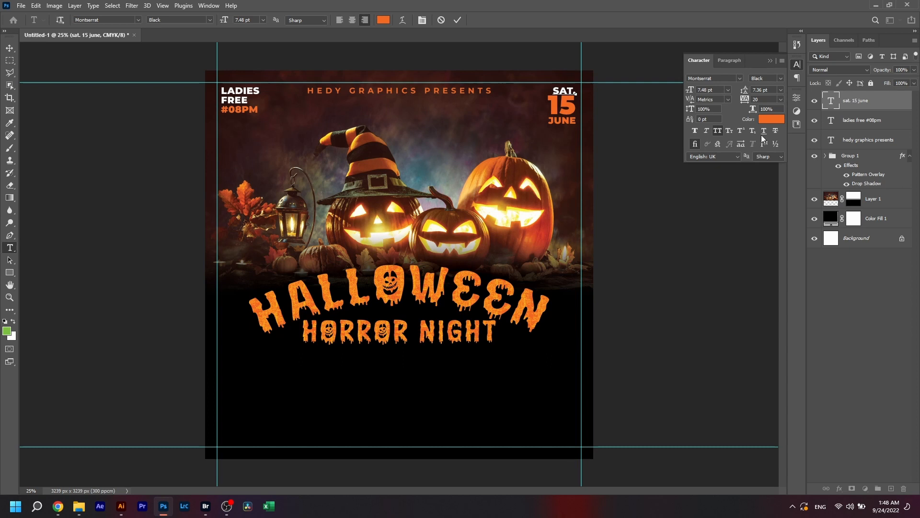
pyautogui.click(772, 119)
pyautogui.moveTo(524, 249); pyautogui.dragTo(431, 174)
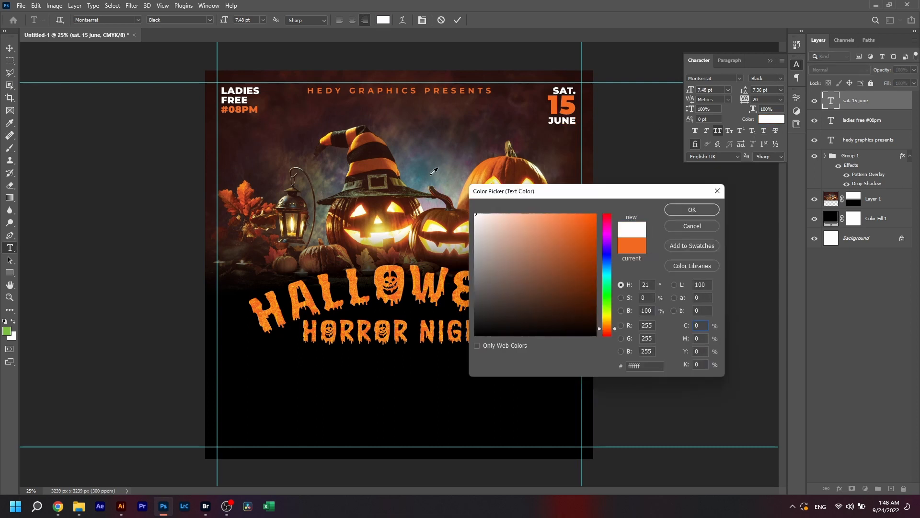
pyautogui.click(708, 209)
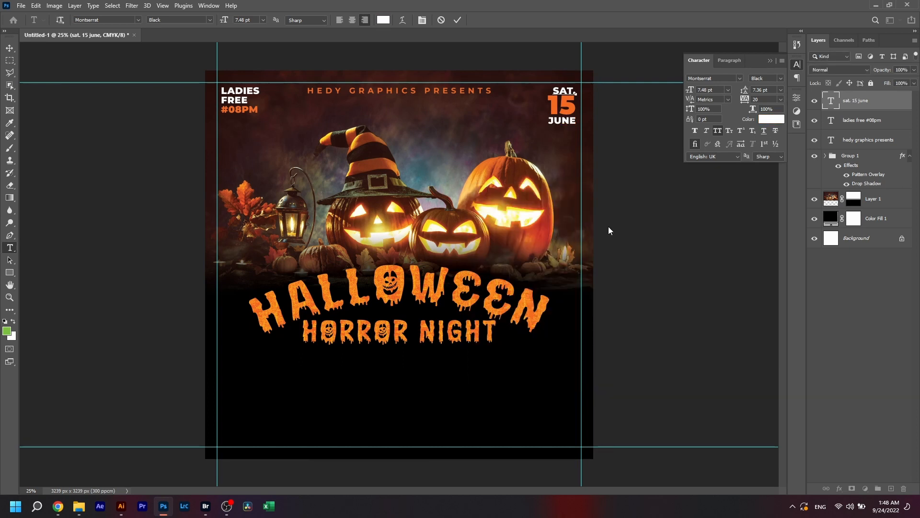
# Step: Add a "LIVE STREAM" text over the photo and enlarge it to about 9.12 pt
pyautogui.click(614, 211)
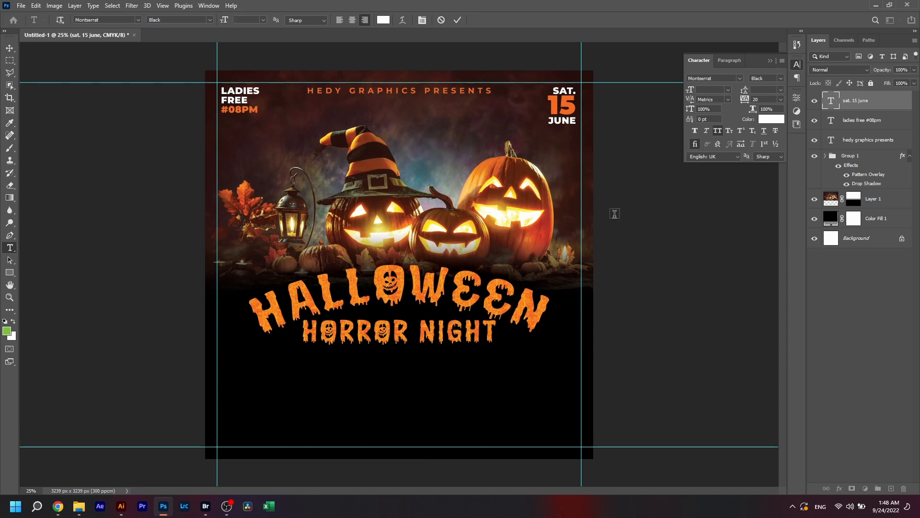
pyautogui.click(531, 264)
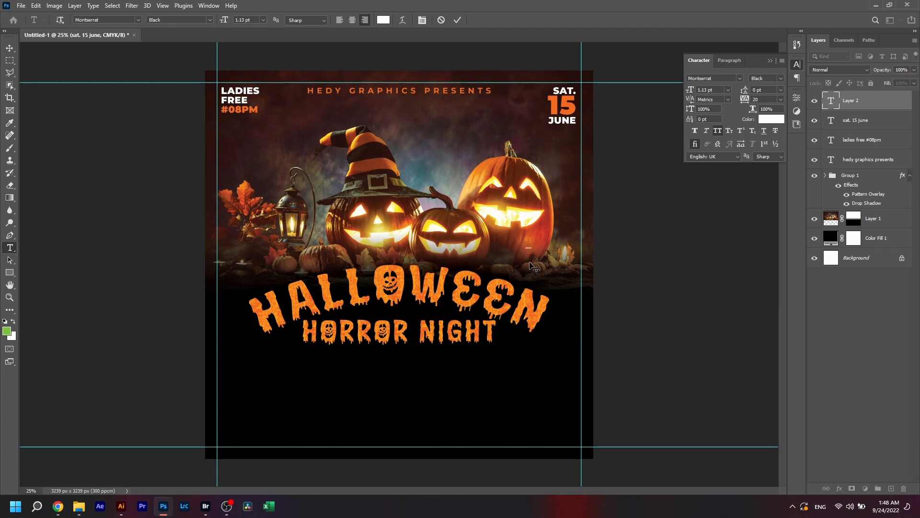
pyautogui.hotkey('ctrl', 'Return')
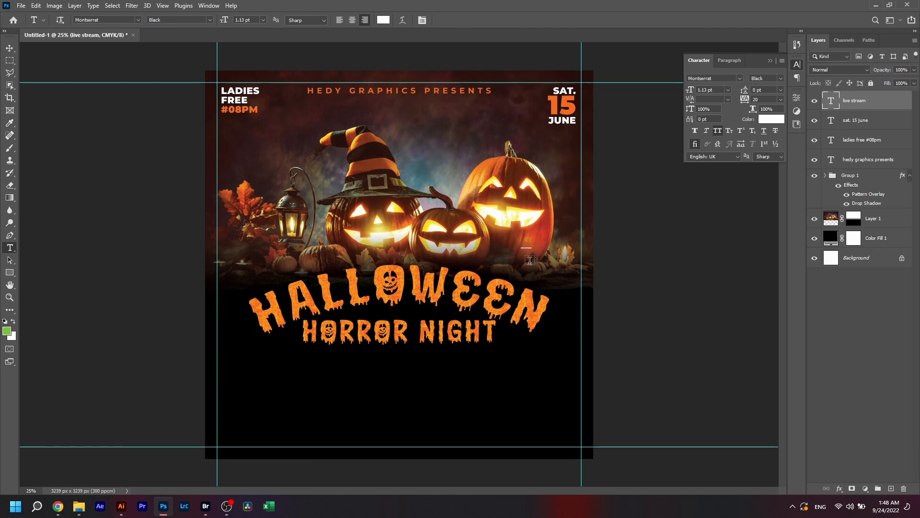
pyautogui.press('v')
pyautogui.moveTo(534, 244); pyautogui.dragTo(605, 212)
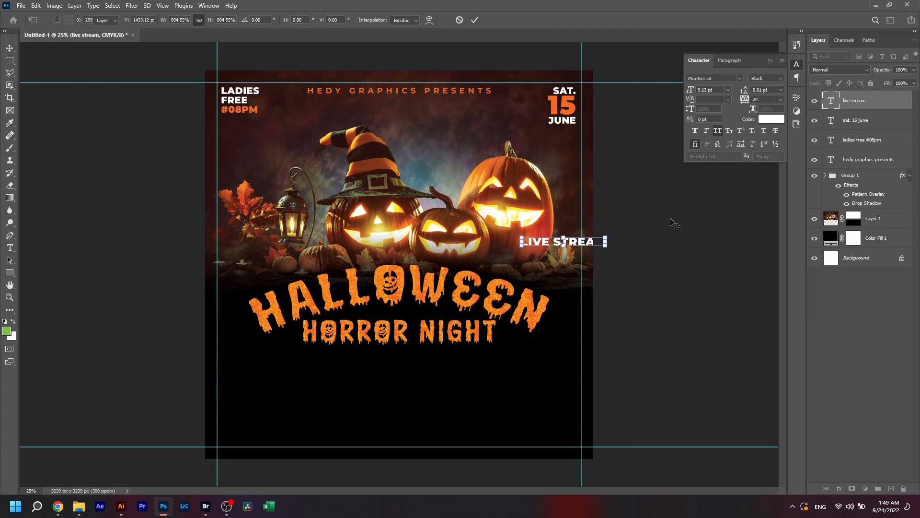
pyautogui.press('Return')
# Step: Move the "LIVE STREAM" text to the lantern area and rotate it 90° counterclockwise so it reads upwards
pyautogui.moveTo(643, 257); pyautogui.dragTo(359, 258)
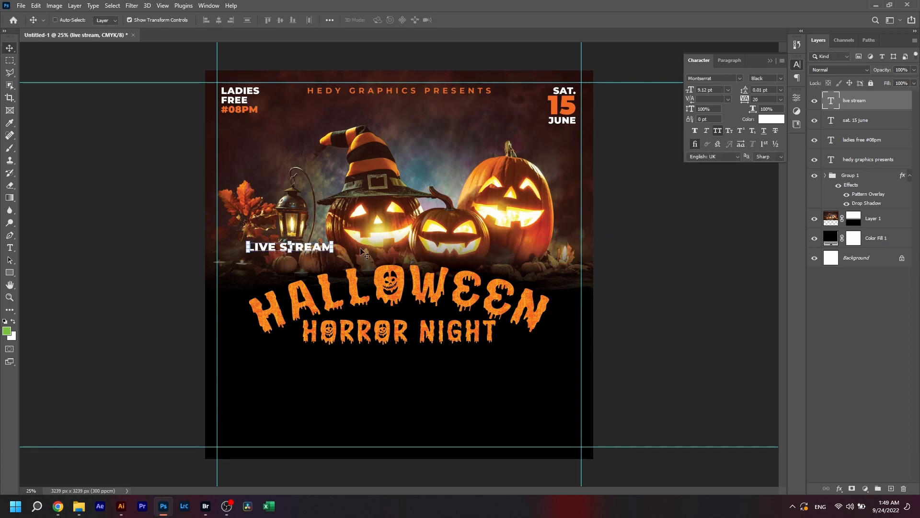
pyautogui.hotkey('ctrl', 't')
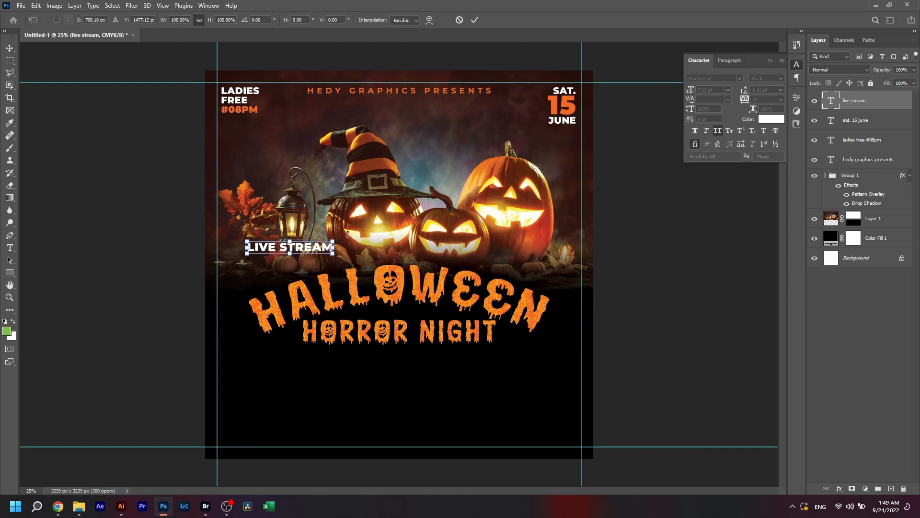
pyautogui.moveTo(348, 234); pyautogui.dragTo(279, 201)
pyautogui.press('Return')
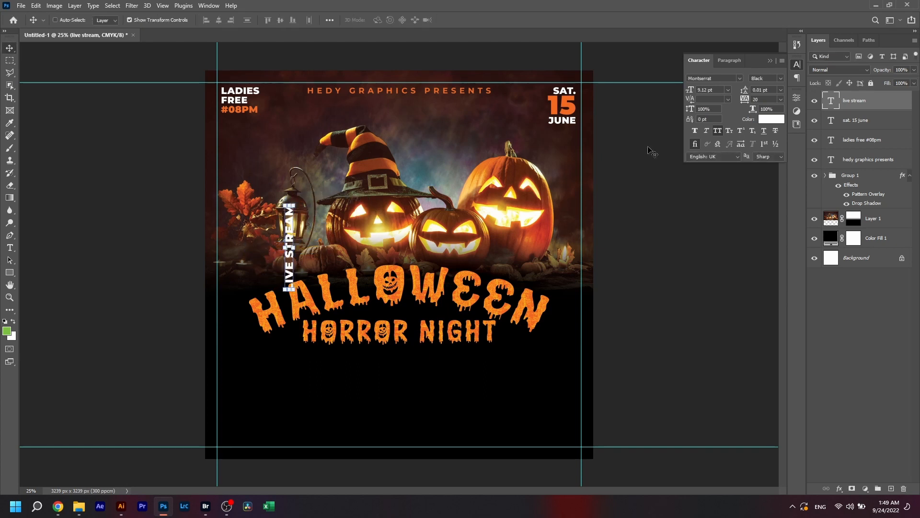
# Step: Set the "LIVE STREAM" text to Montserrat Regular at 6 pt
pyautogui.click(780, 78)
pyautogui.click(768, 129)
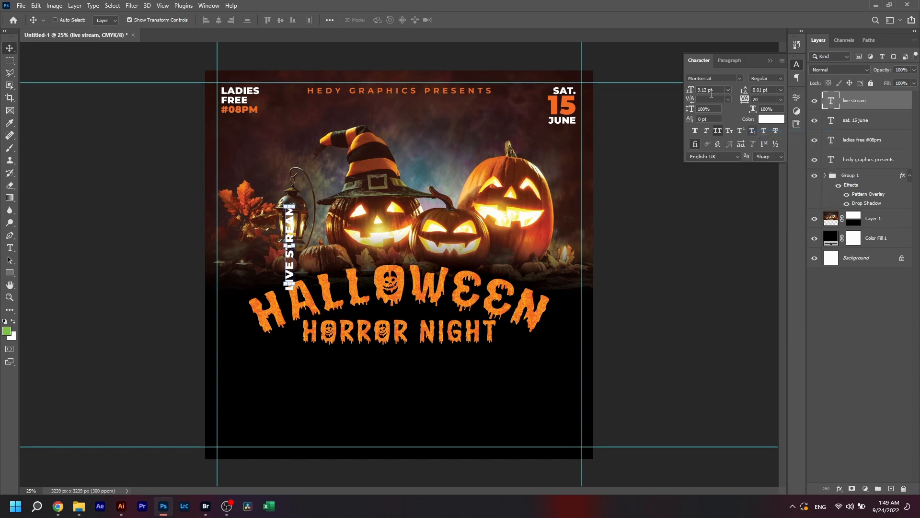
pyautogui.moveTo(719, 89); pyautogui.dragTo(691, 91)
pyautogui.write('6')
pyautogui.press('Return')
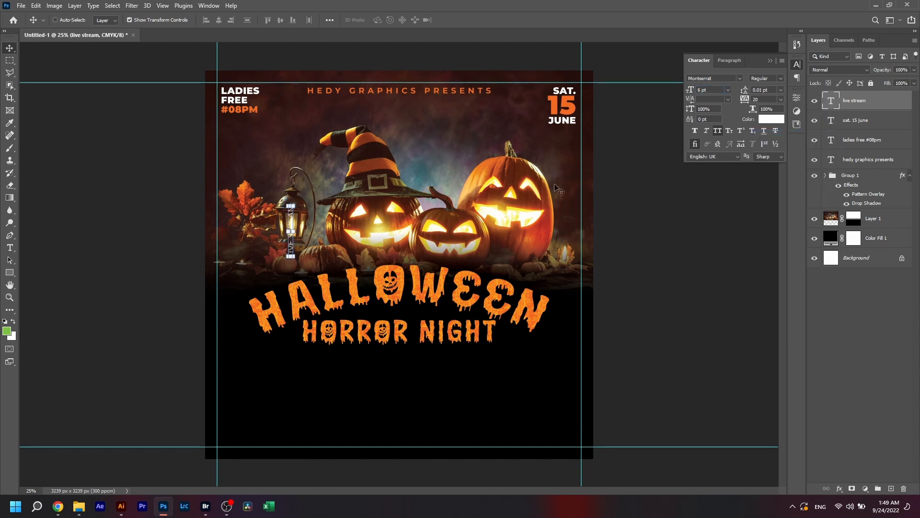
# Step: Place "LIVE STREAM" along the flyer's left margin guide and duplicate it at the right guide, rotating the copy 180°
pyautogui.moveTo(355, 222); pyautogui.dragTo(599, 262)
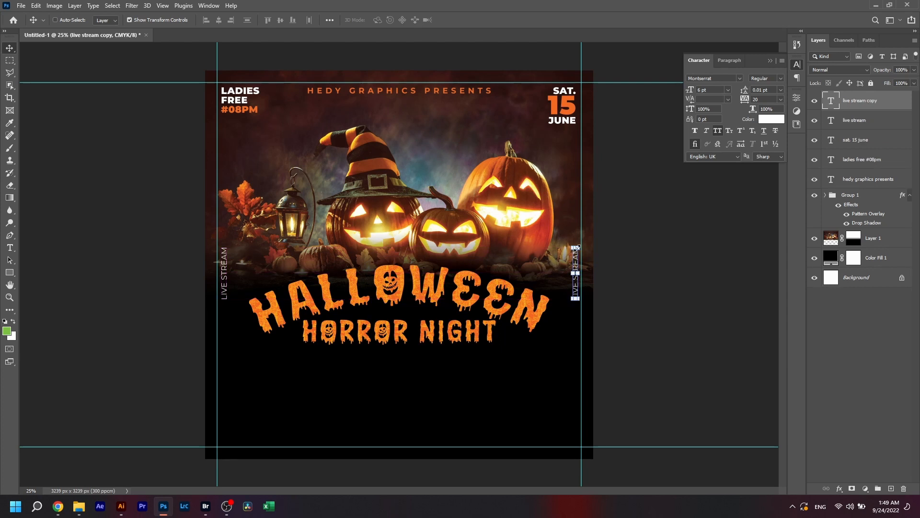
pyautogui.hotkey('ctrl', 't')
pyautogui.moveTo(598, 234); pyautogui.dragTo(557, 327)
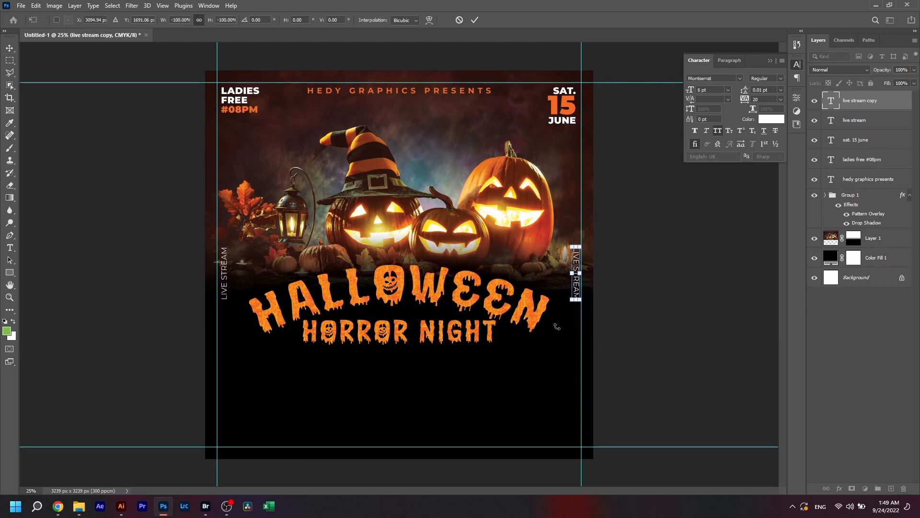
pyautogui.press('Return')
# Step: Replace the text of the right-margin copy with "+18 ONLY EVENT"
pyautogui.press('t')
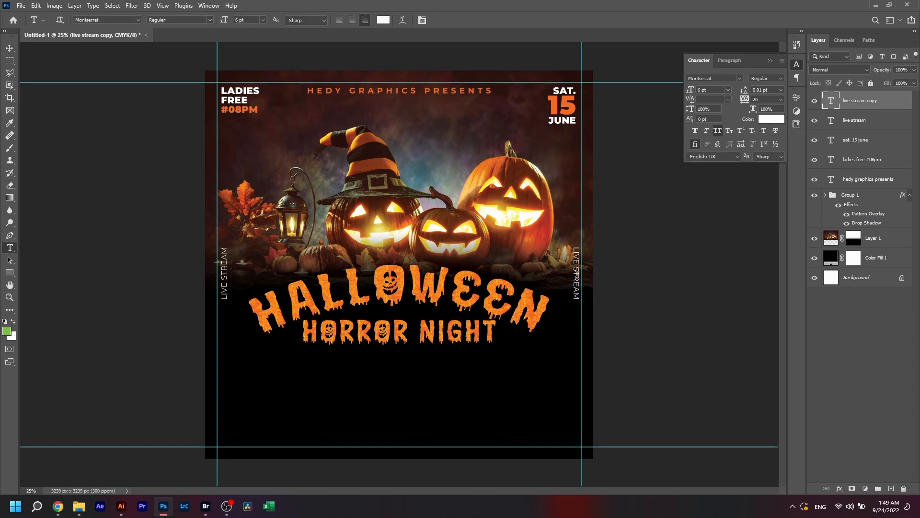
pyautogui.click(577, 275)
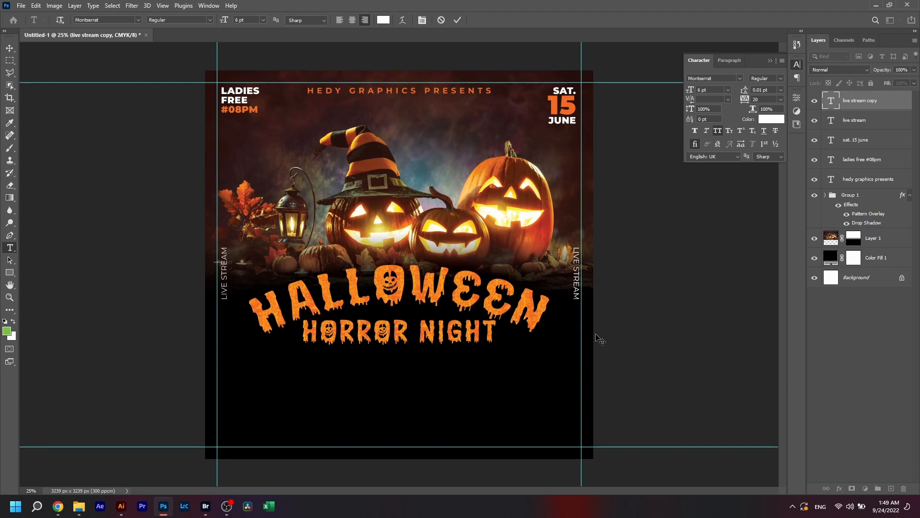
pyautogui.press('BackSpace')
pyautogui.write('+18 ONLY EVENT')
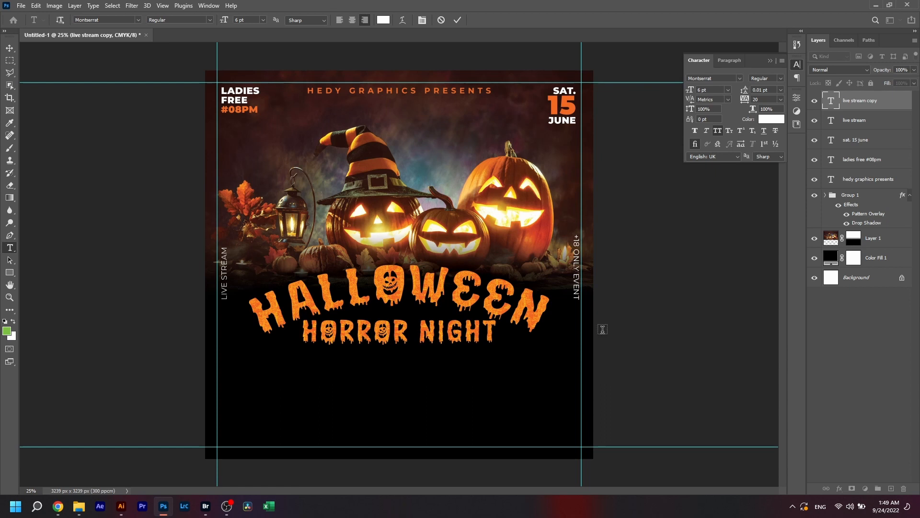
pyautogui.click(600, 329)
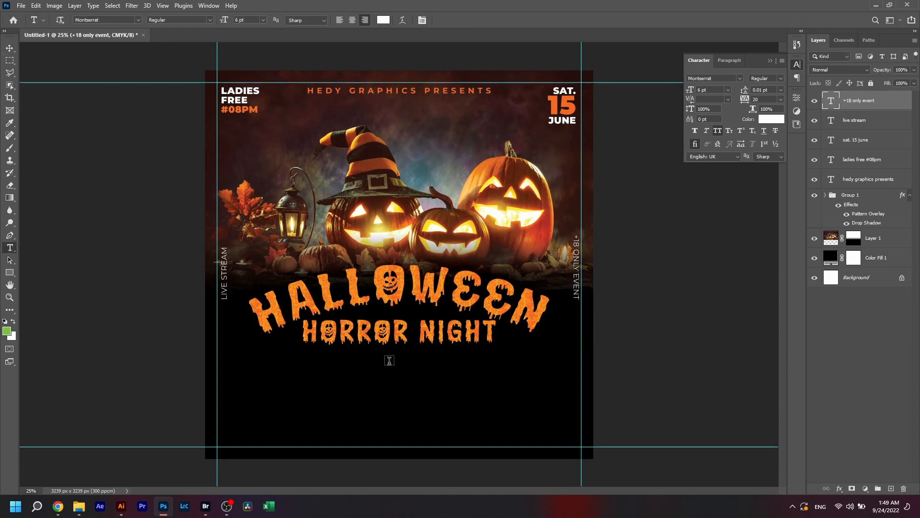
# Step: Add a "SPECIAL GUEST" text below the title and scale it up to about 5.95 pt
pyautogui.click(388, 364)
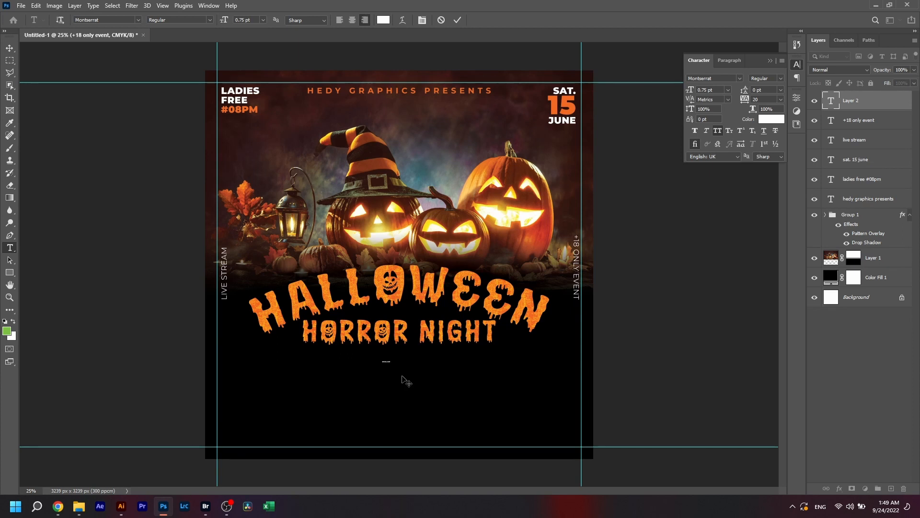
pyautogui.click(403, 377)
pyautogui.press('v')
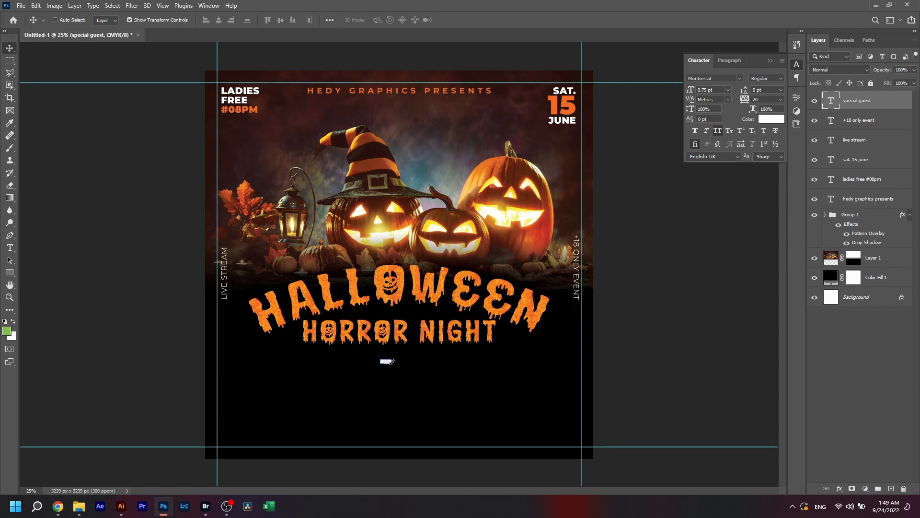
pyautogui.moveTo(392, 360); pyautogui.dragTo(444, 337)
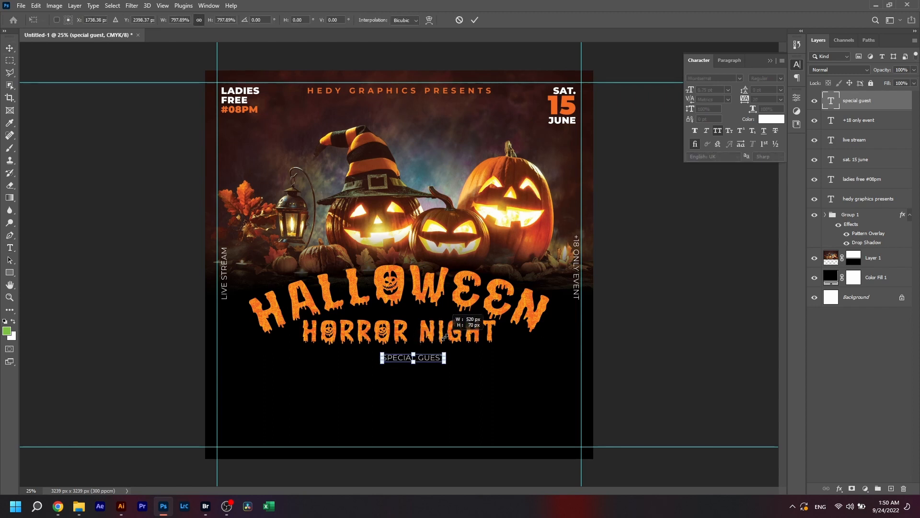
pyautogui.press('Return')
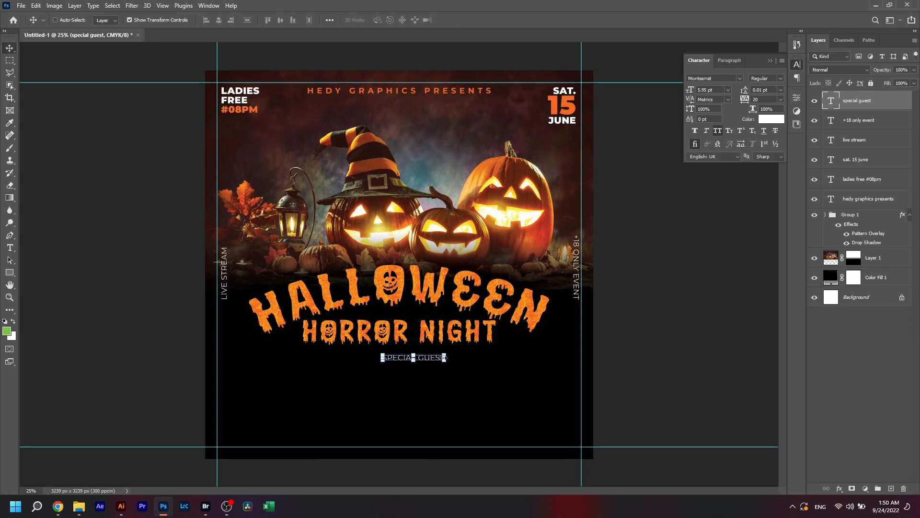
# Step: Set the "SPECIAL GUEST" text to 6 pt in the SemiBold weight
pyautogui.doubleClick(721, 89)
pyautogui.write('6')
pyautogui.press('Return')
pyautogui.click(781, 79)
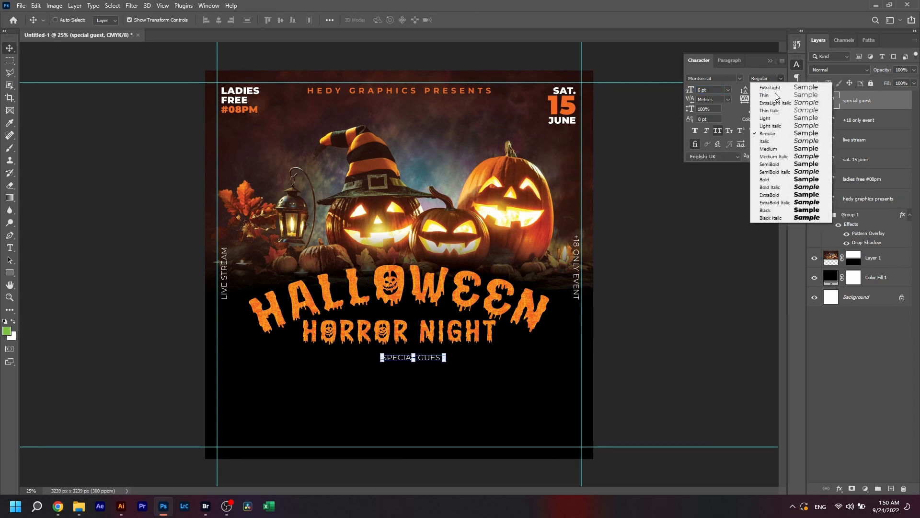
pyautogui.click(774, 164)
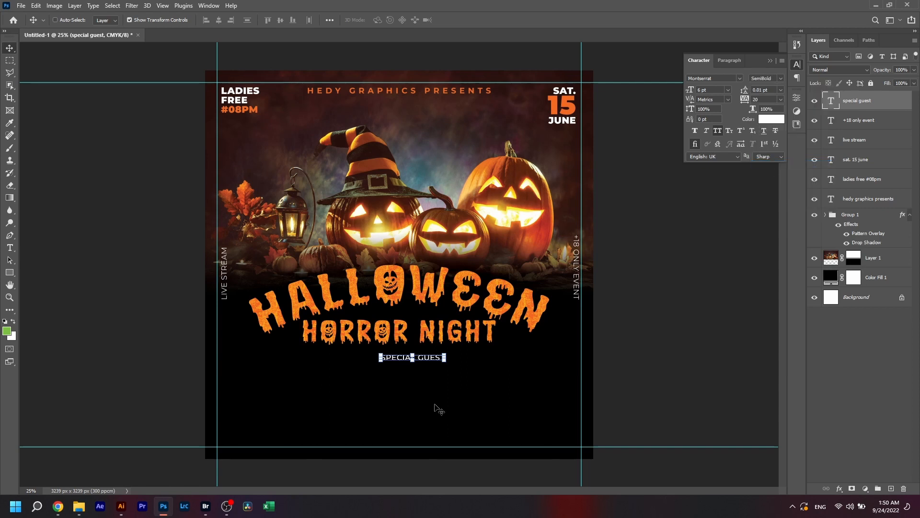
# Step: Centre "SPECIAL GUEST" under the title, duplicate it just below, and change the copy's text to "DJ YOUTUBE"
pyautogui.moveTo(460, 400); pyautogui.dragTo(432, 395)
pyautogui.press('t')
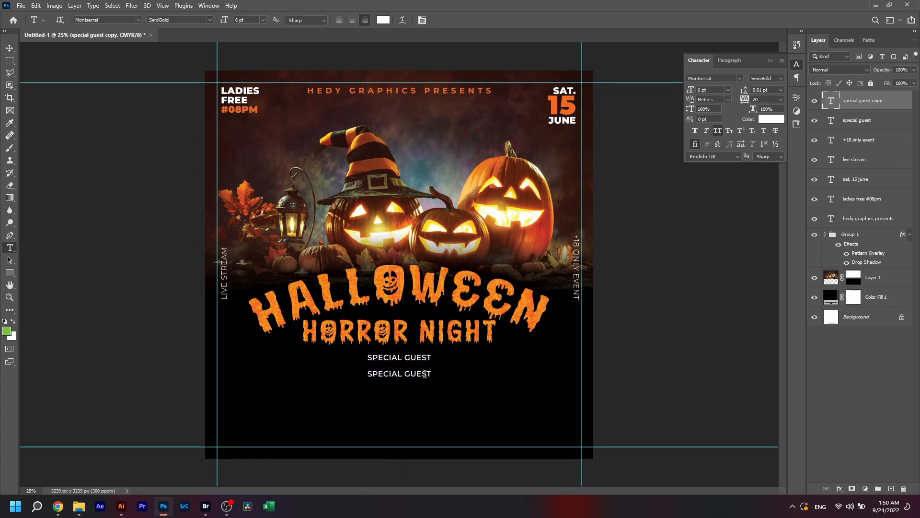
pyautogui.click(425, 378)
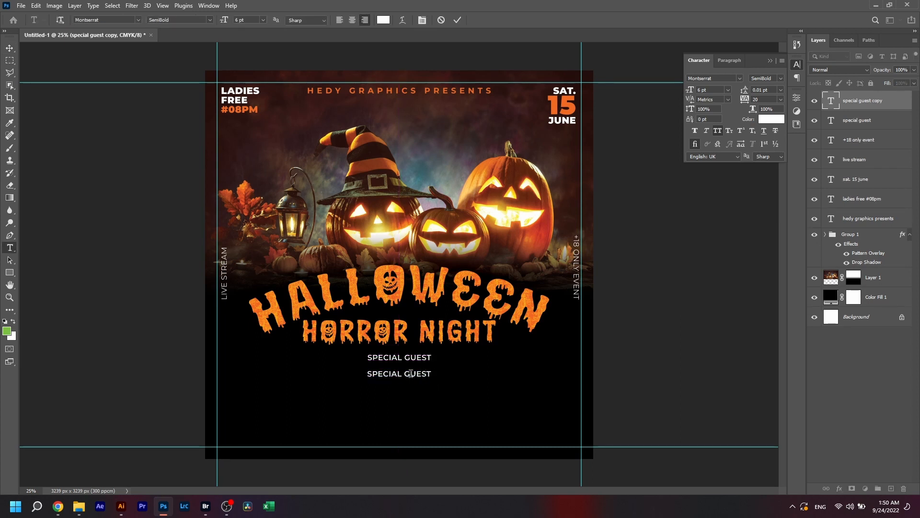
pyautogui.hotkey('ctrl', 'a')
pyautogui.write('DJ')
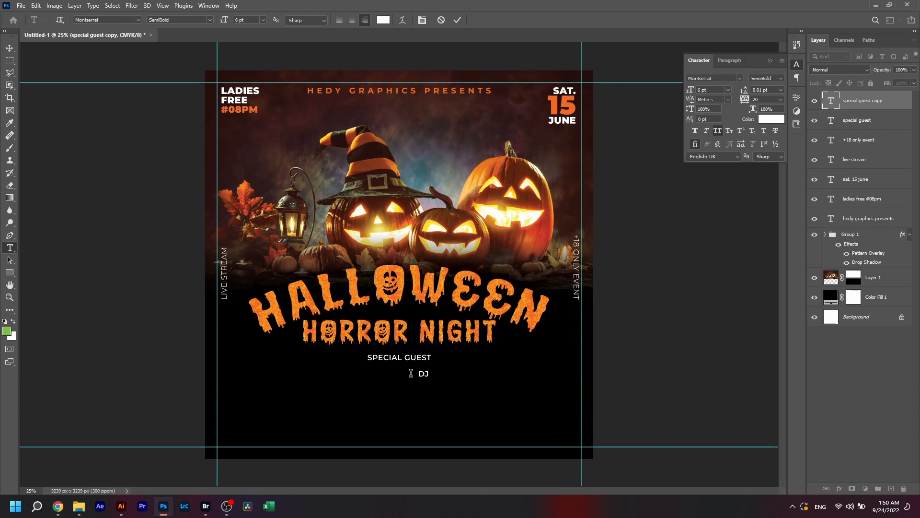
pyautogui.write(' YOUTUBE')
pyautogui.hotkey('ctrl', 'Return')
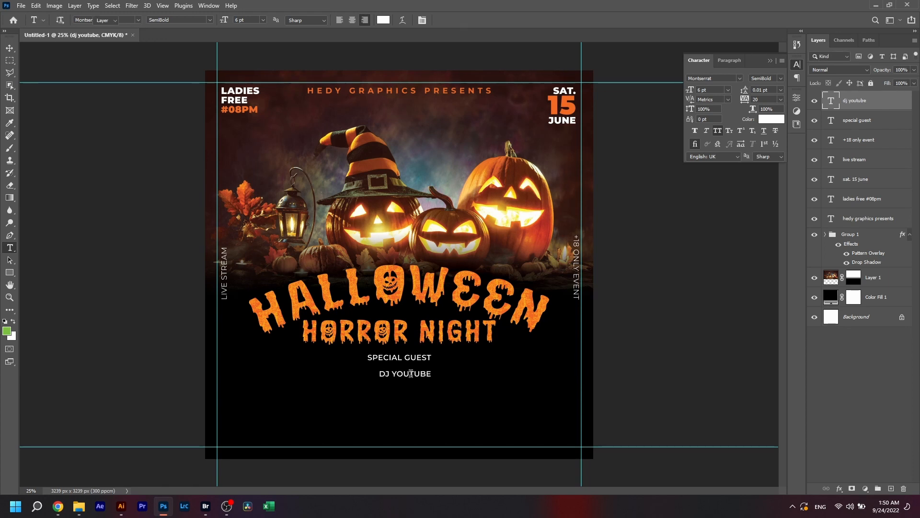
# Step: Scale the "DJ YOUTUBE" text up to about 13.68 pt
pyautogui.press('v')
pyautogui.moveTo(379, 370); pyautogui.dragTo(315, 354)
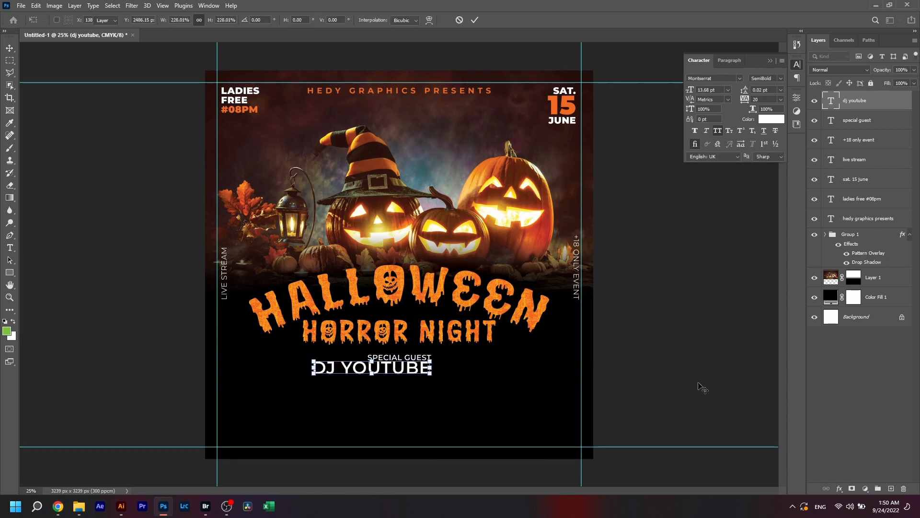
pyautogui.press('Return')
# Step: Set the "DJ YOUTUBE" text's tracking to -10 and its weight to Black
pyautogui.click(781, 100)
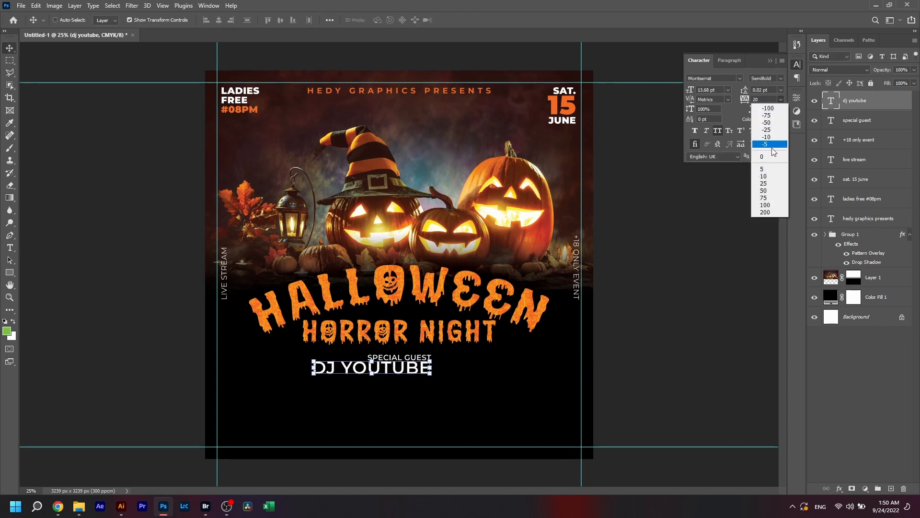
pyautogui.click(767, 142)
pyautogui.click(781, 79)
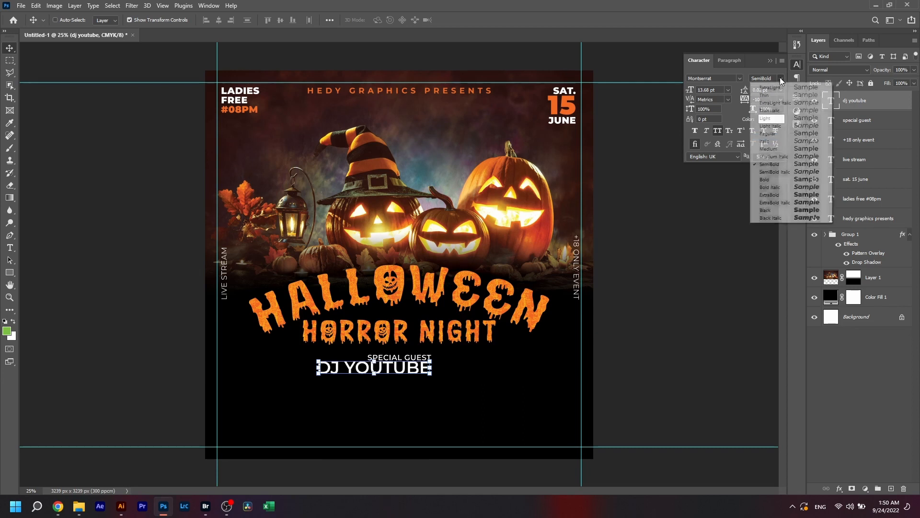
pyautogui.click(781, 210)
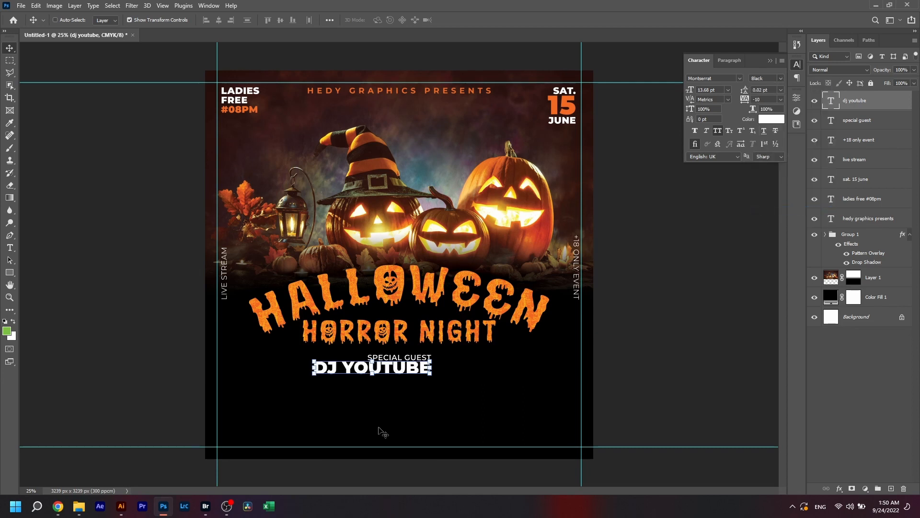
# Step: Centre "DJ YOUTUBE" beneath "SPECIAL GUEST" and nudge the "SPECIAL GUEST" line slightly down towards it
pyautogui.moveTo(371, 414); pyautogui.dragTo(393, 408)
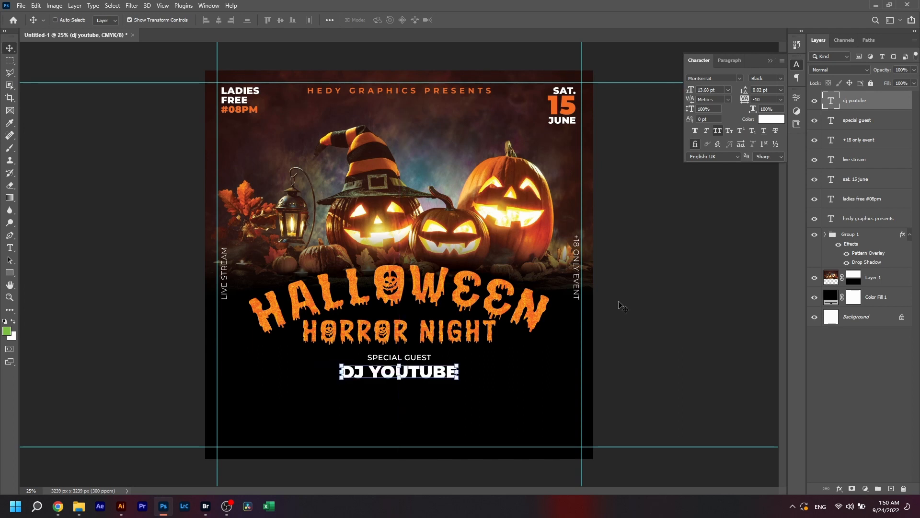
pyautogui.click(867, 122)
pyautogui.hotkey('shift', 'Down')
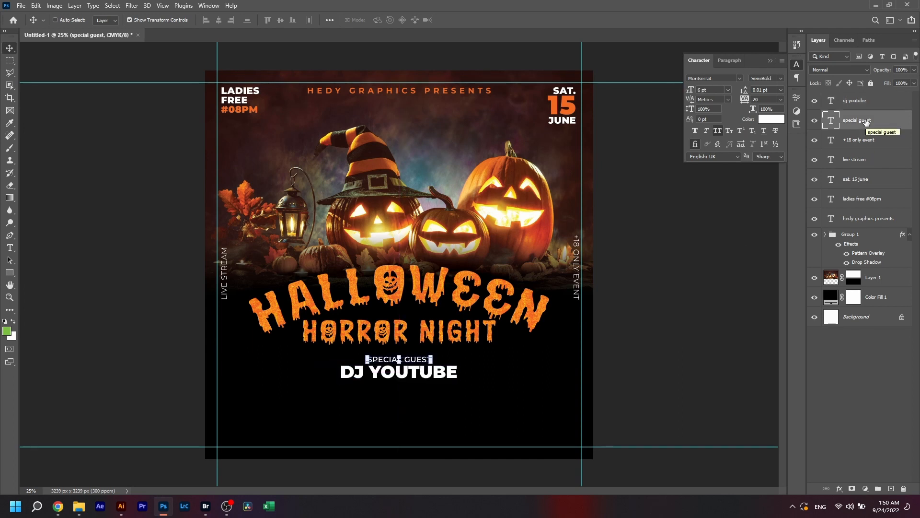
# Step: Recolour "DJ YOUTUBE" with the orange #f26a21 sampled from the "15" in the date text
pyautogui.click(853, 102)
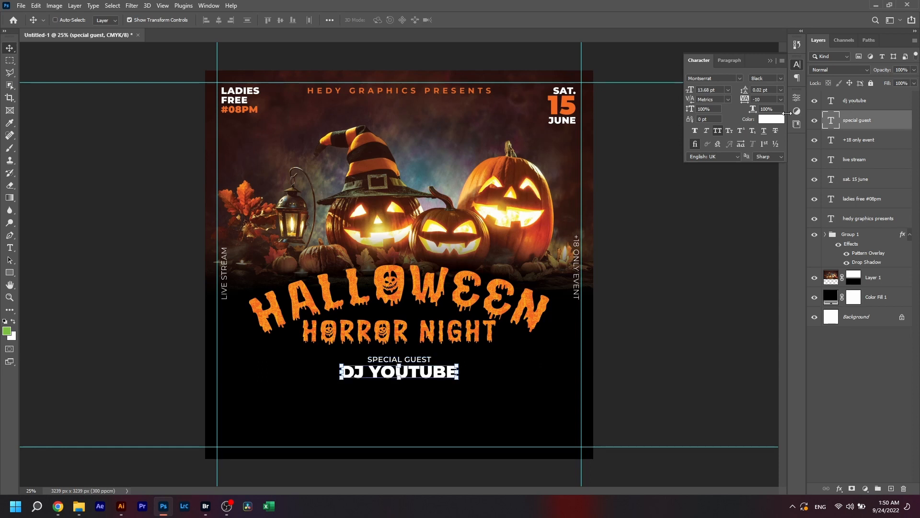
pyautogui.click(773, 119)
pyautogui.click(568, 101)
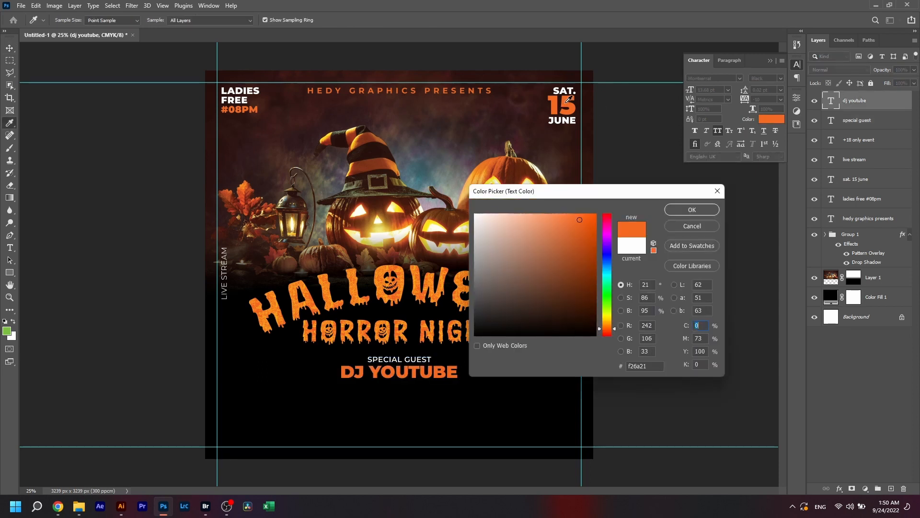
pyautogui.press('Return')
# Step: Duplicate the "SPECIAL GUEST" line directly below "DJ YOUTUBE"
pyautogui.hotkey('alt', '[')
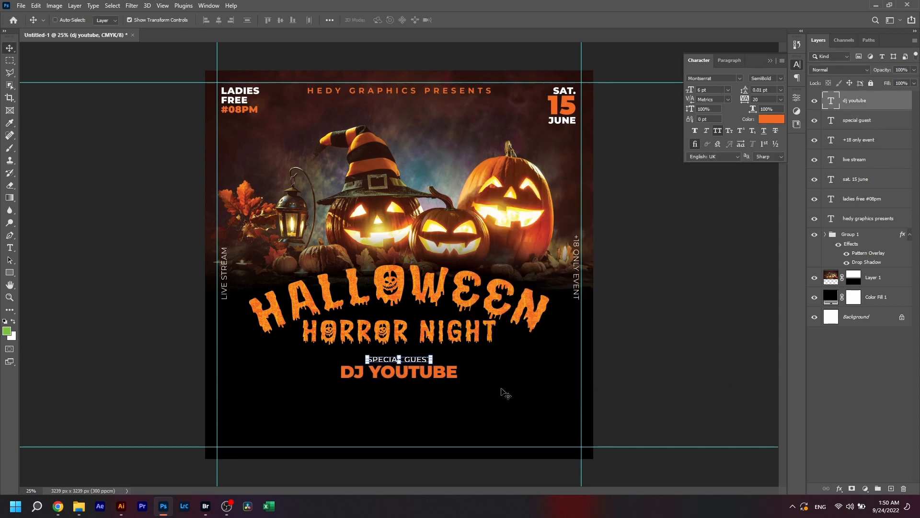
pyautogui.moveTo(477, 368); pyautogui.dragTo(476, 392)
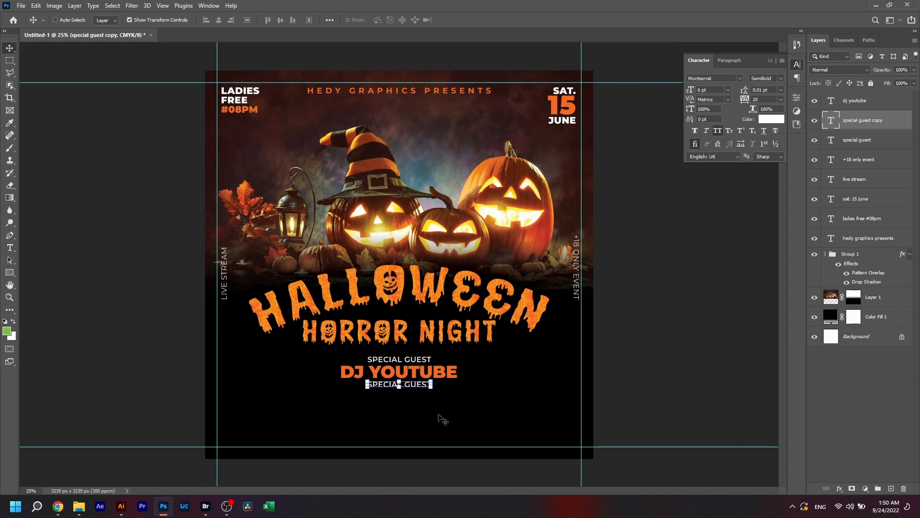
# Step: Replace the duplicated "SPECIAL GUEST" text beneath "DJ YOUTUBE" with "FREE ENTRY - FREE PARKING - FREE DRINKS"
pyautogui.press('t')
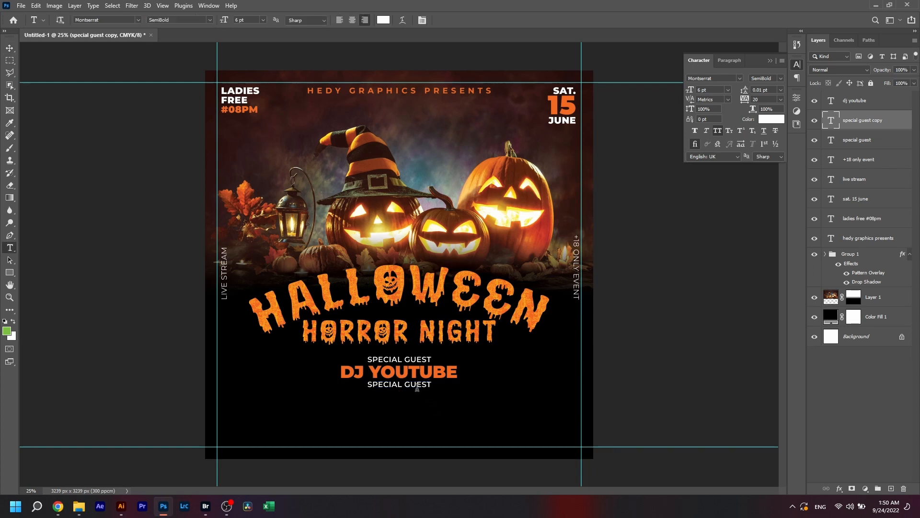
pyautogui.click(417, 386)
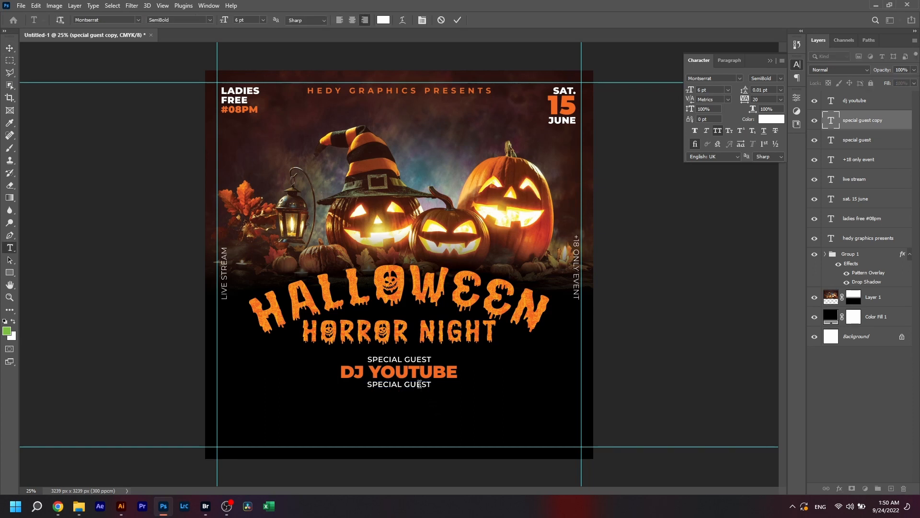
pyautogui.hotkey('ctrl', 'a')
pyautogui.write('FREE ENTRY - FREE PAR')
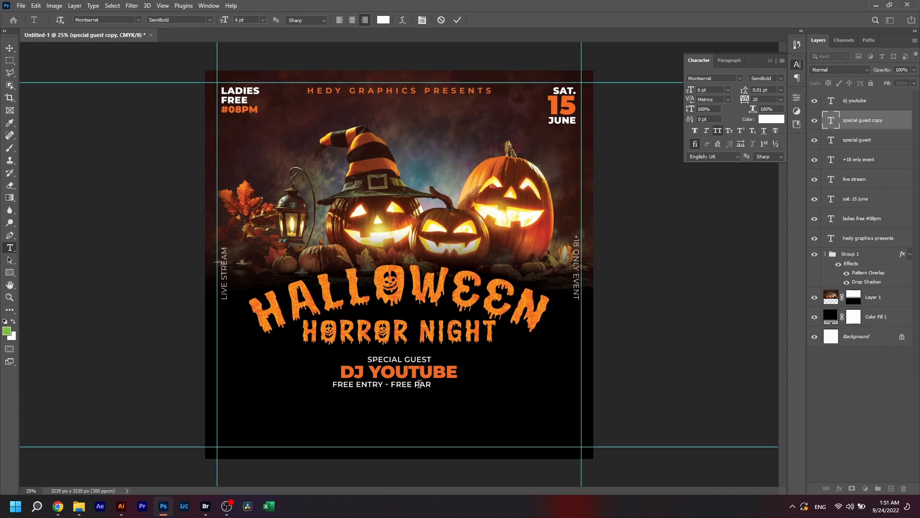
pyautogui.write('KING')
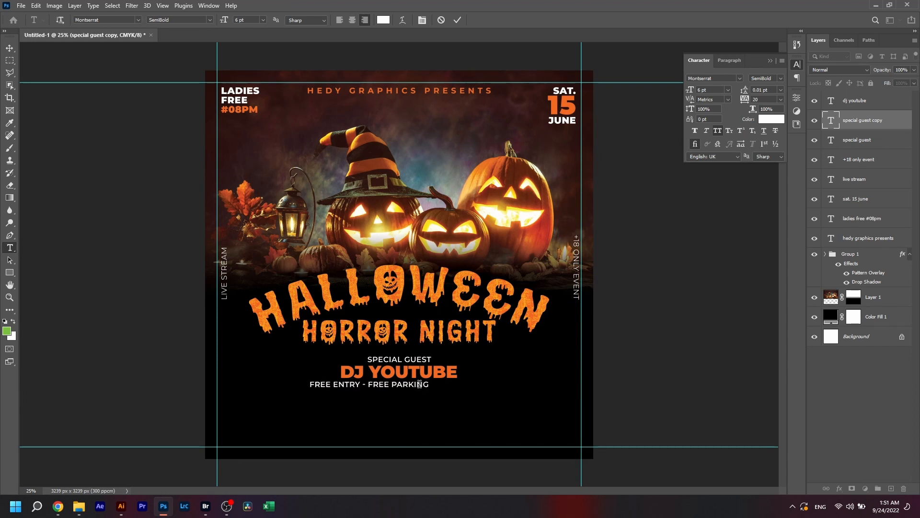
pyautogui.write(' - FREE')
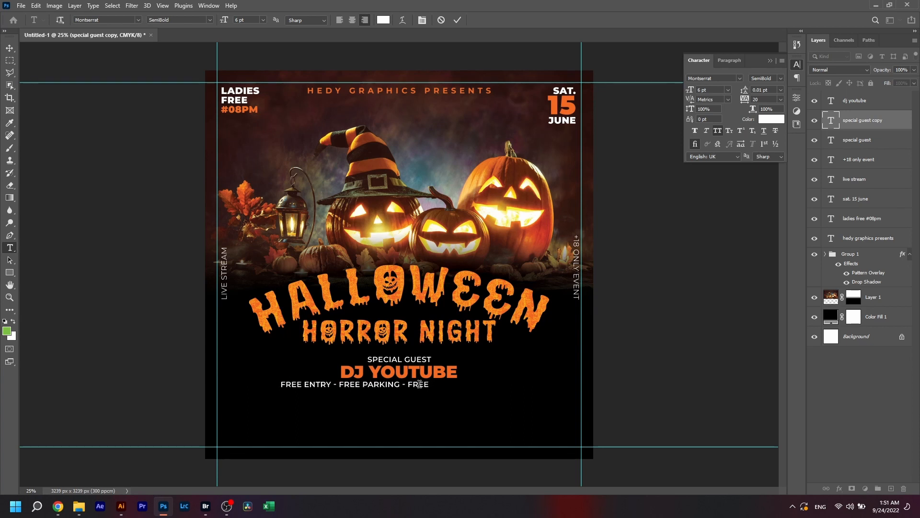
pyautogui.write(' DRIN')
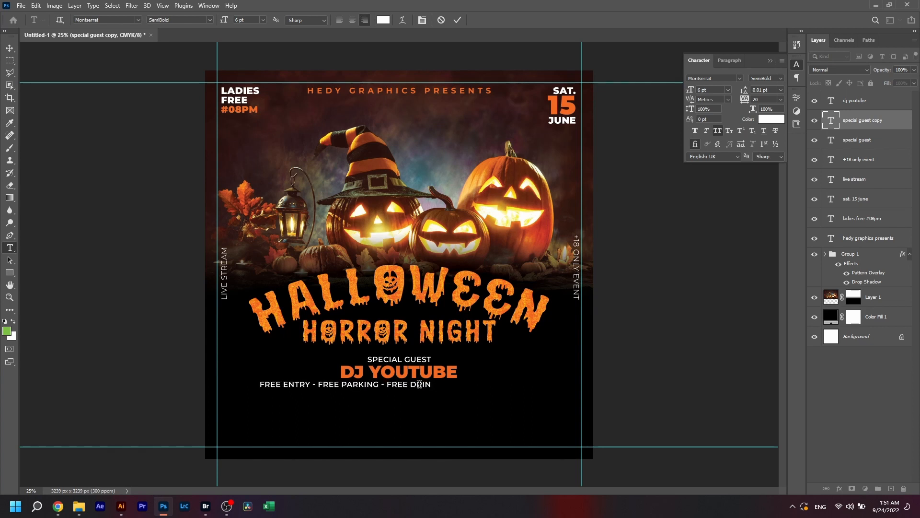
pyautogui.write('KS')
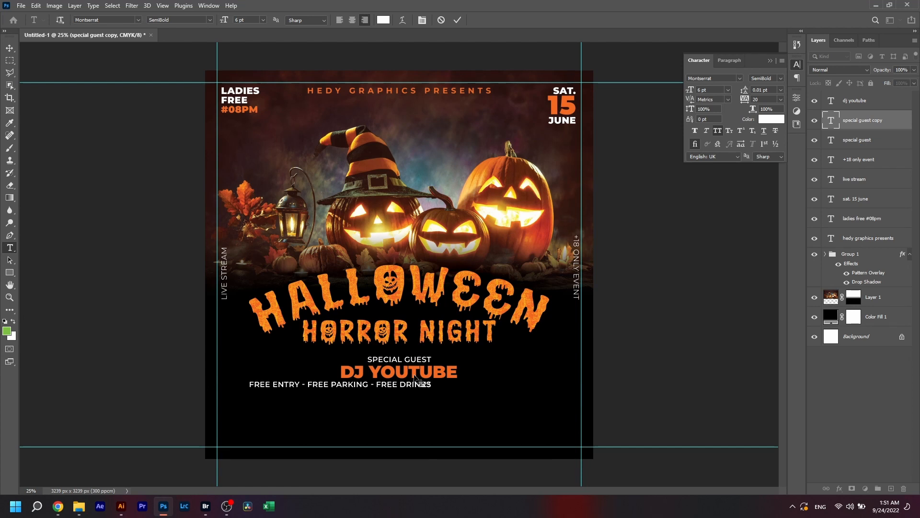
# Step: Commit the free-entry text and place it centred below "DJ YOUTUBE" with a small gap
pyautogui.moveTo(415, 375); pyautogui.dragTo(483, 111)
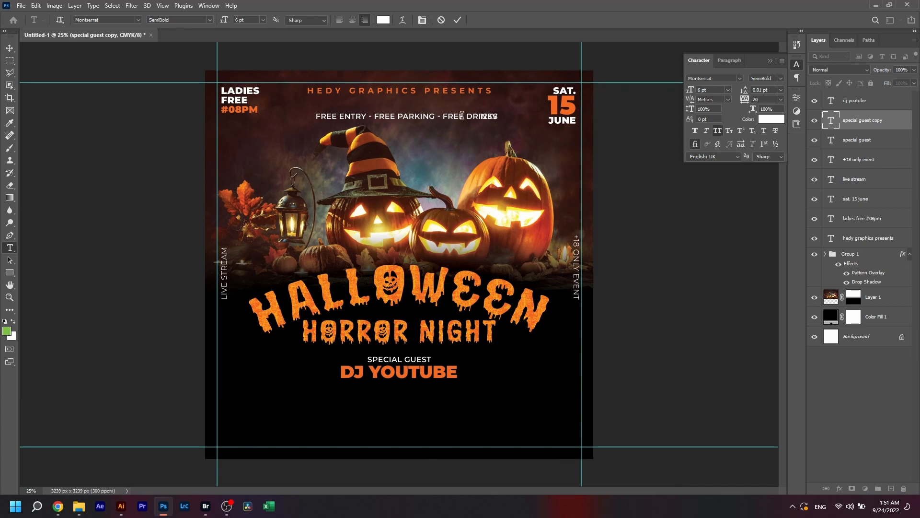
pyautogui.click(459, 20)
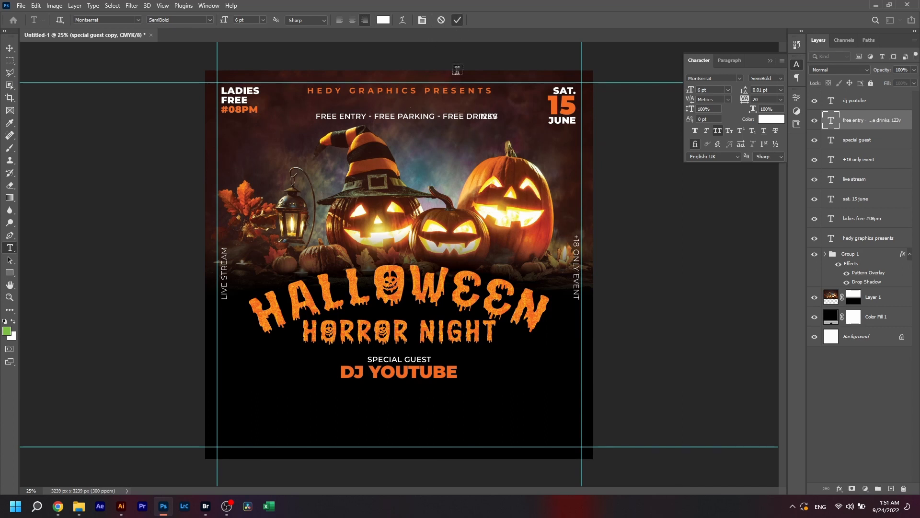
pyautogui.press('v')
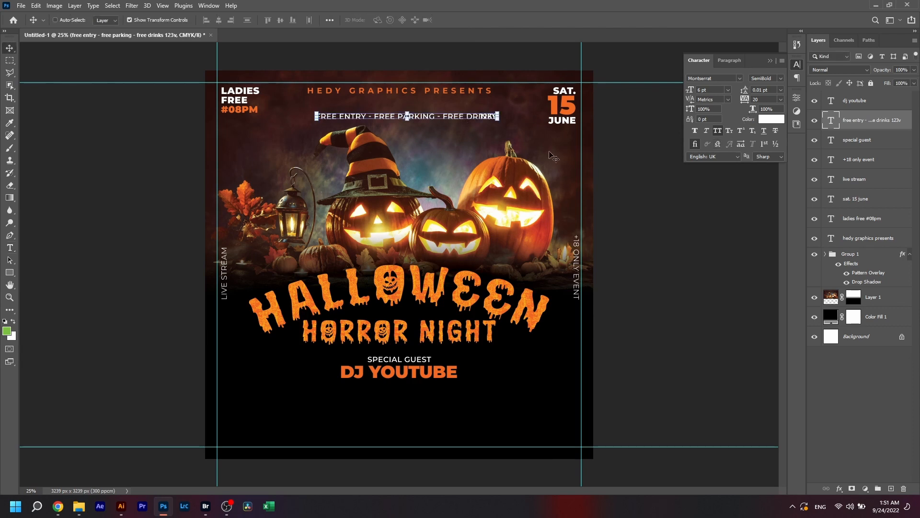
pyautogui.moveTo(517, 143); pyautogui.dragTo(488, 417)
pyautogui.moveTo(401, 426)
pyautogui.mouseDown()
pyautogui.moveTo(398, 415)
pyautogui.moveTo(408, 415)
pyautogui.mouseUp()
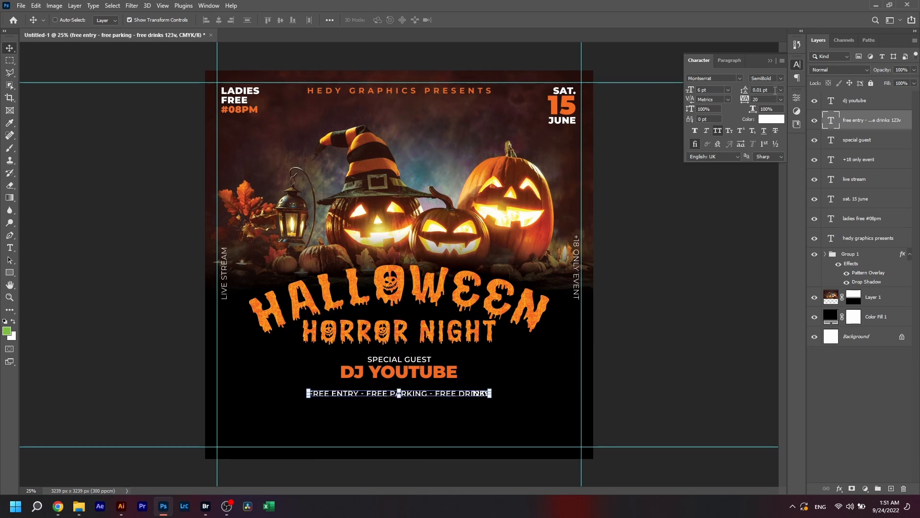
# Step: Set the free-entry text's leading to 8 pt and its weight to Bold
pyautogui.write('8')
pyautogui.press('Return')
pyautogui.click(781, 78)
pyautogui.click(769, 180)
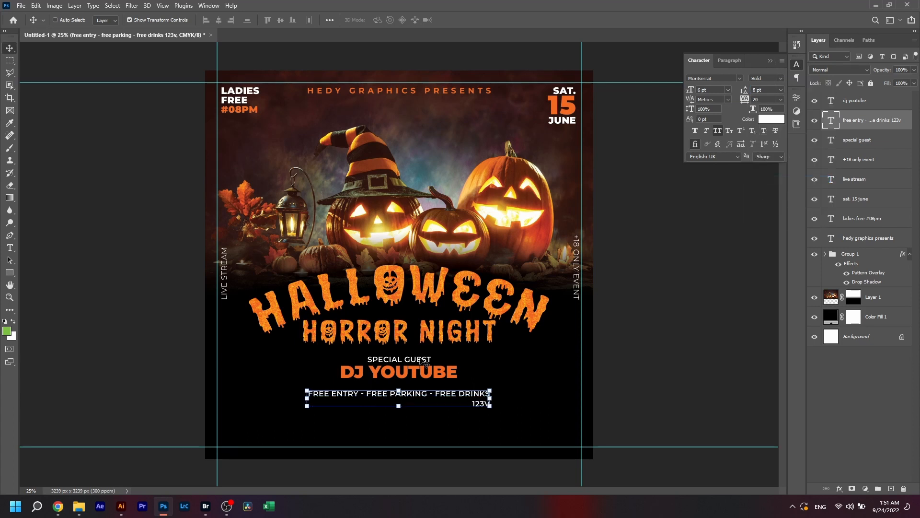
# Step: Complete the second line of the free-entry text with the venue's address
pyautogui.press('t')
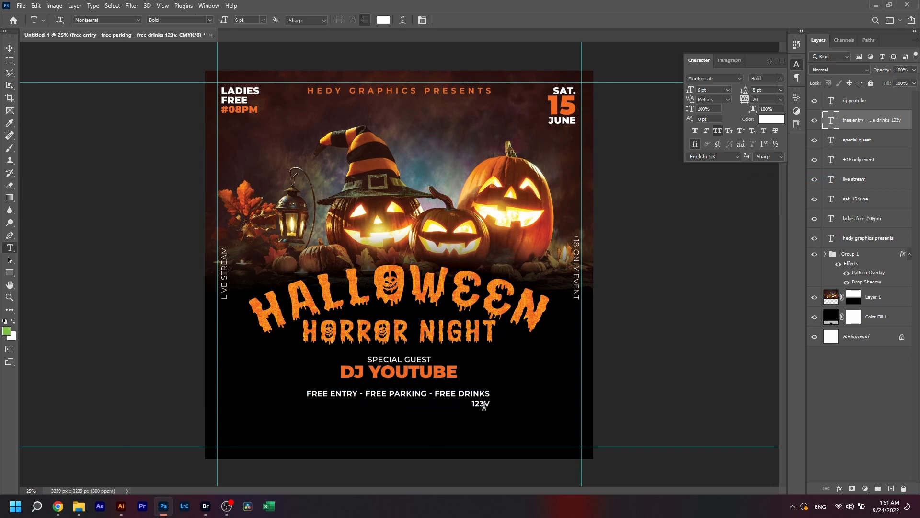
pyautogui.click(487, 406)
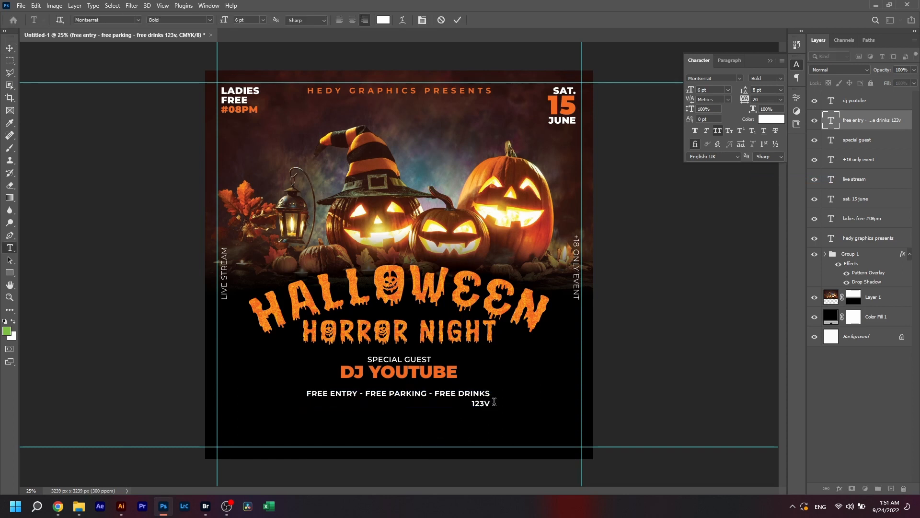
pyautogui.press('BackSpace')
pyautogui.write('456789 hedy land')
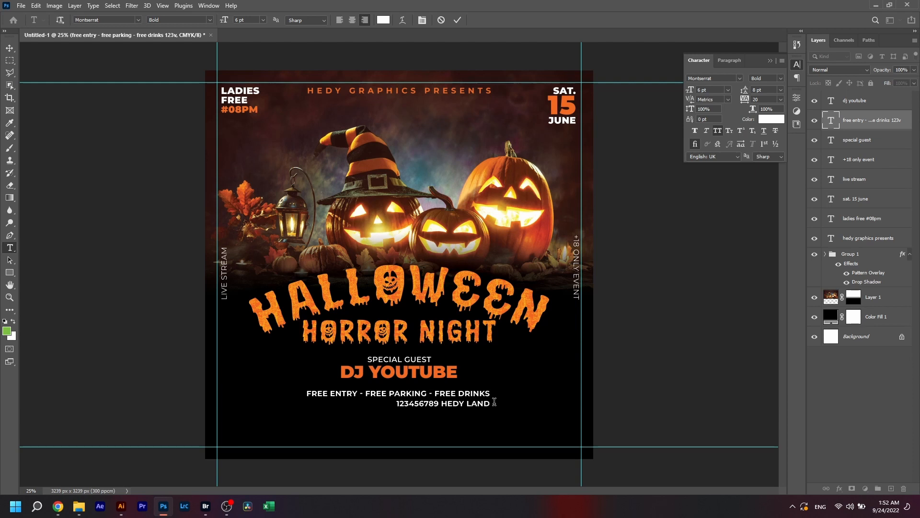
pyautogui.write(', ')
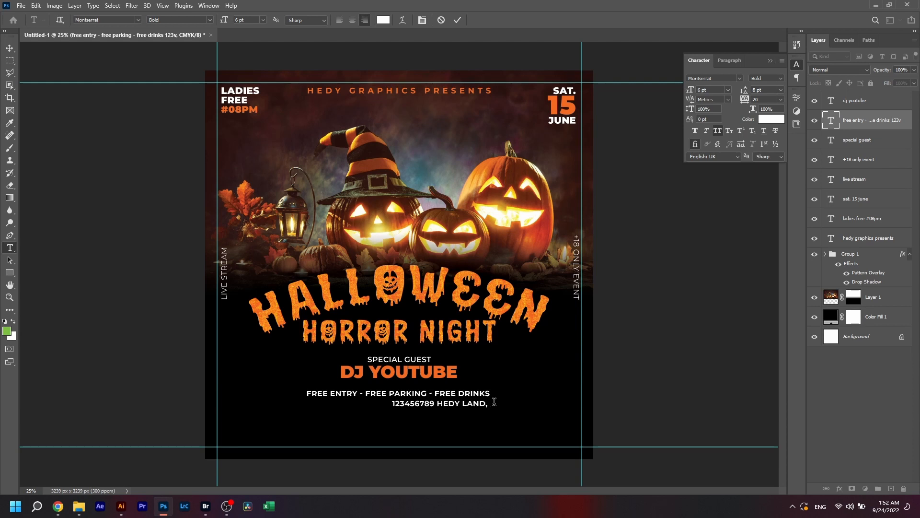
pyautogui.write('tete')
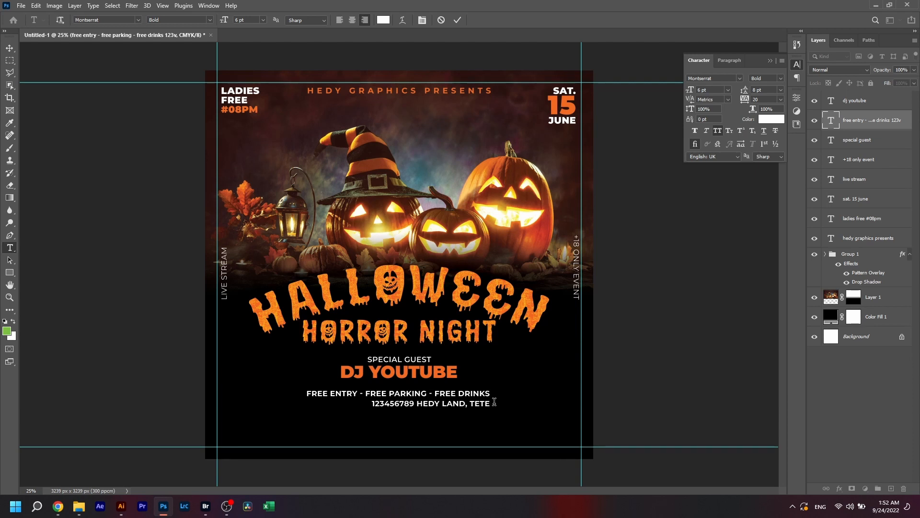
pyautogui.write(', mz')
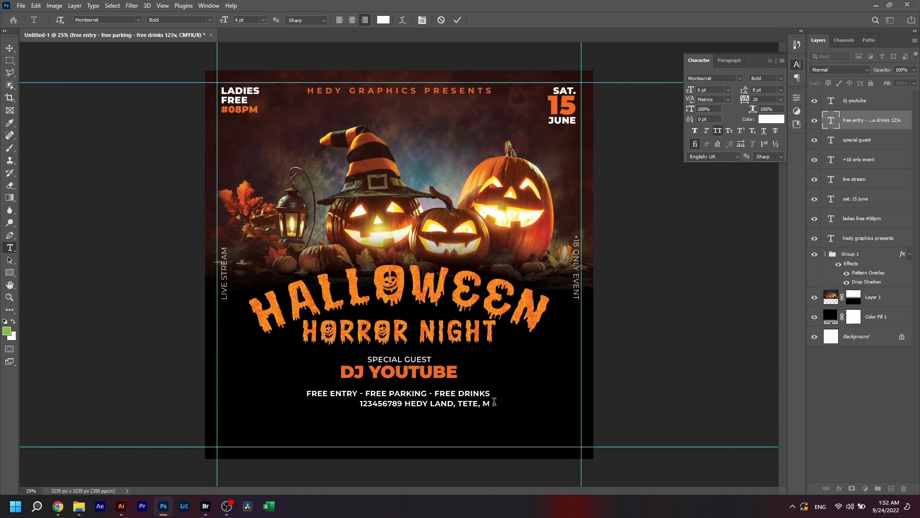
pyautogui.hotkey('ctrl', 'Return')
pyautogui.press('v')
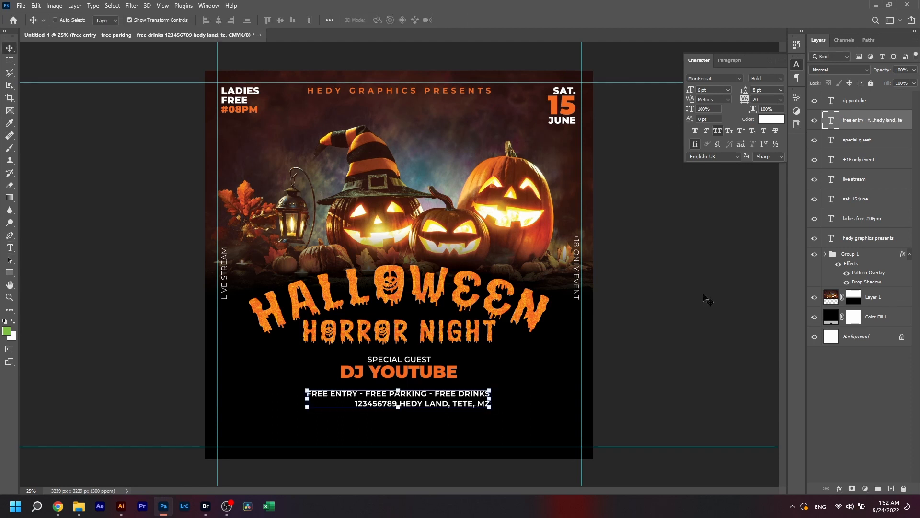
# Step: Centre-align the two-line text and position it directly beneath "DJ YOUTUBE", centred horizontally on the canvas
pyautogui.click(730, 60)
pyautogui.click(707, 78)
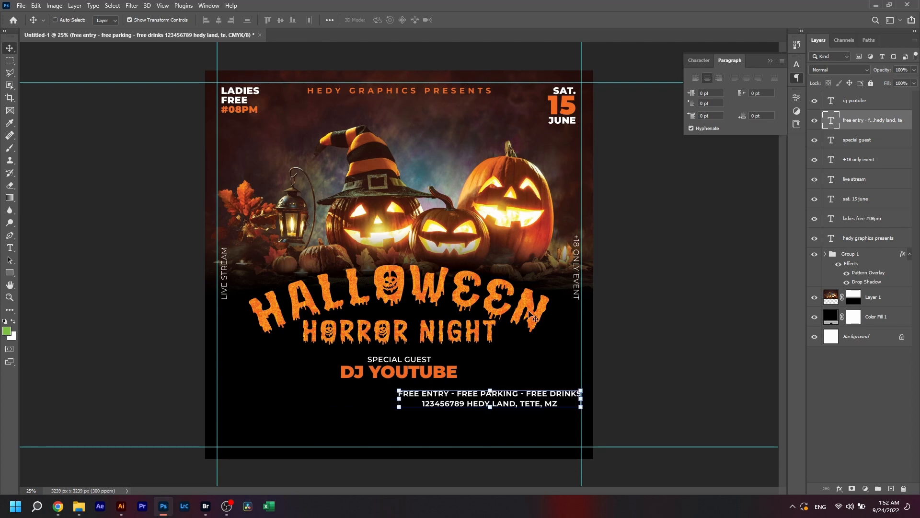
pyautogui.moveTo(517, 404); pyautogui.dragTo(446, 383)
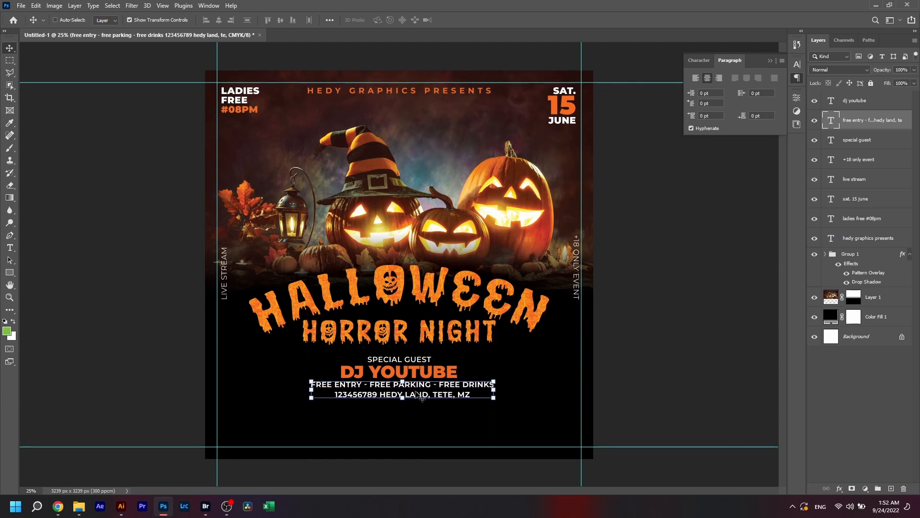
pyautogui.click(849, 337)
pyautogui.click(218, 21)
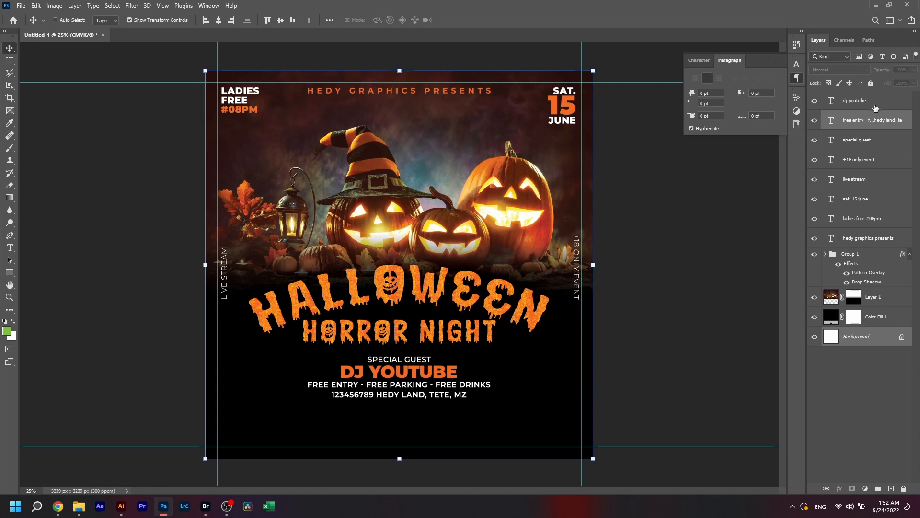
# Step: Draw a full-width rectangle about 3471 × 113 px beneath the address line and remove its stroke
pyautogui.click(10, 273)
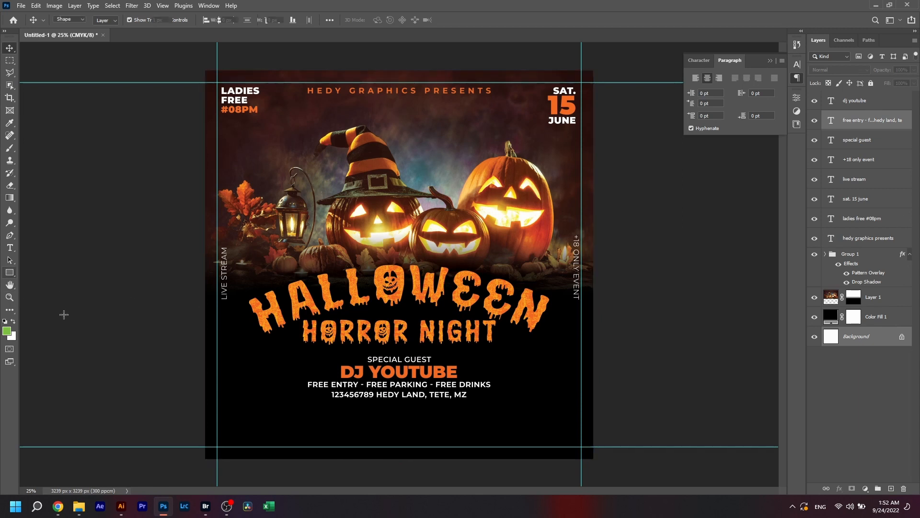
pyautogui.moveTo(391, 410); pyautogui.dragTo(600, 415)
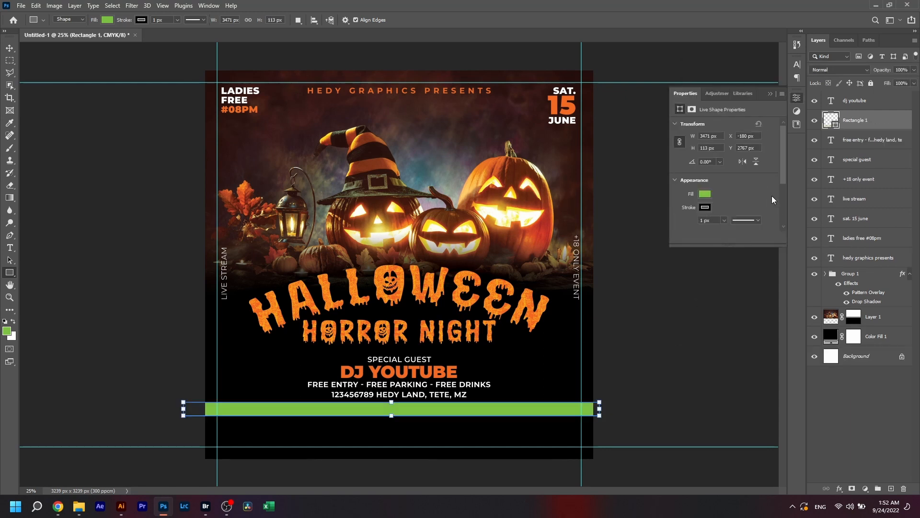
pyautogui.click(705, 207)
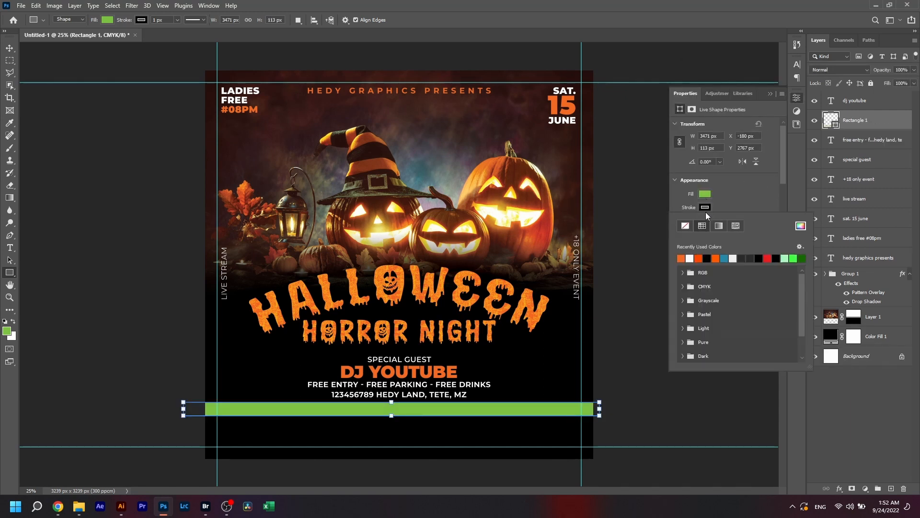
pyautogui.click(686, 225)
pyautogui.click(734, 199)
# Step: Fill the rectangle with the recently used orange
pyautogui.click(705, 194)
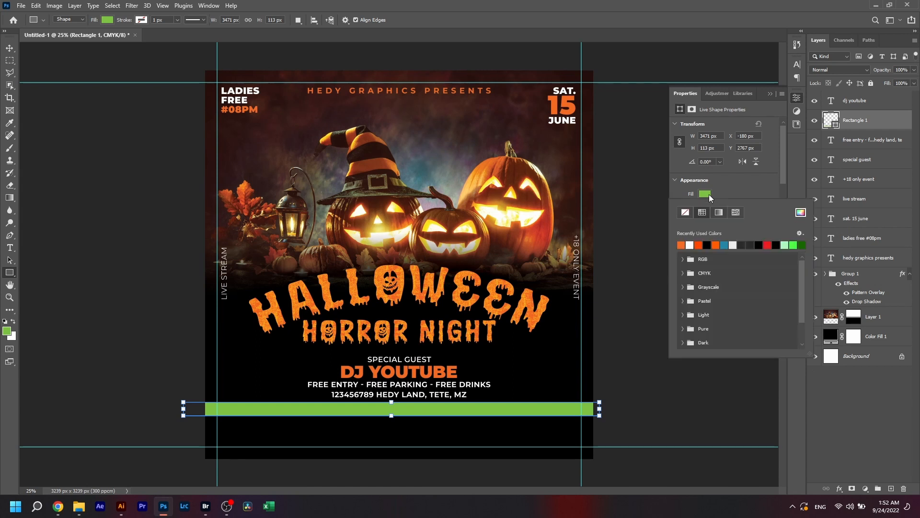
pyautogui.click(682, 246)
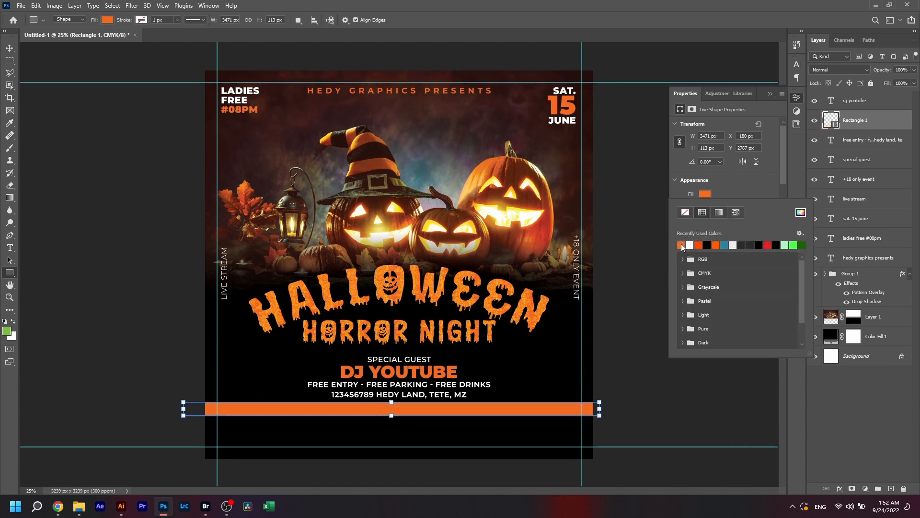
pyautogui.click(761, 198)
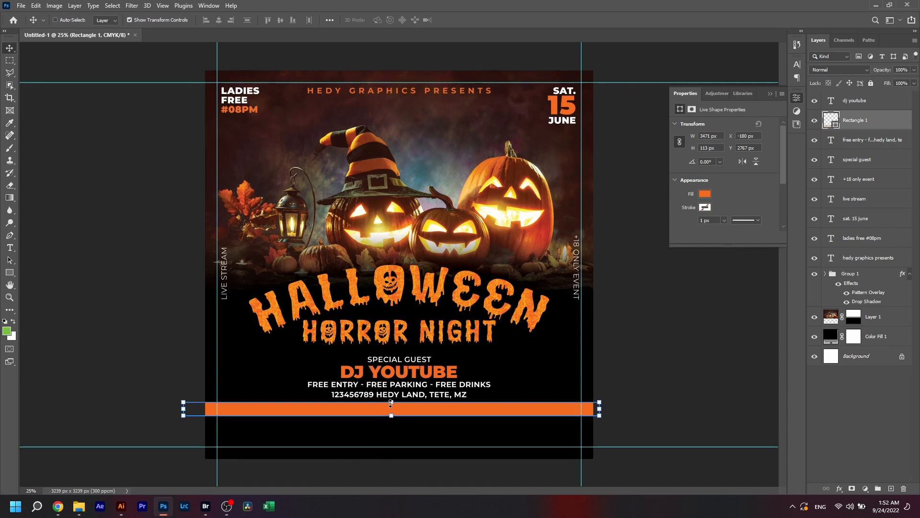
# Step: Scale the orange bar proportionally to about 96% from its left end so it overhangs both canvas sides equally
pyautogui.hotkey('ctrl', 't')
pyautogui.moveTo(392, 402); pyautogui.dragTo(393, 403)
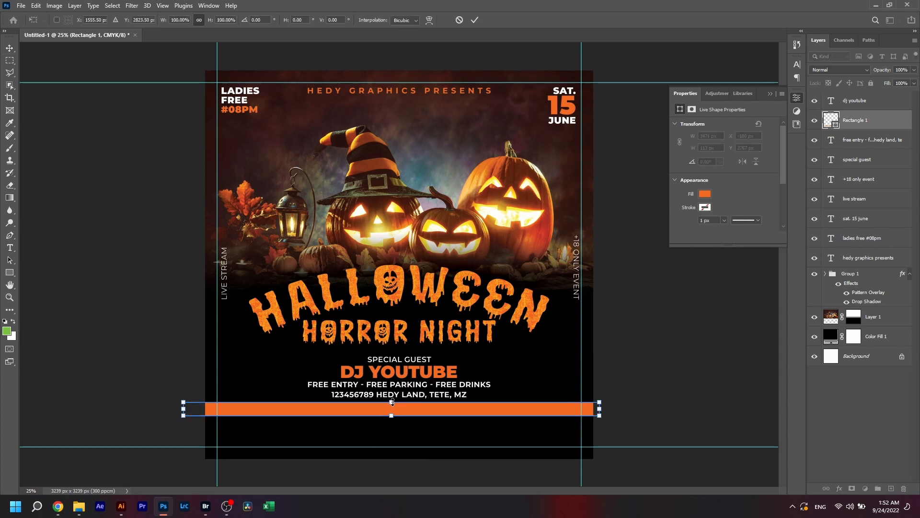
pyautogui.press('Return')
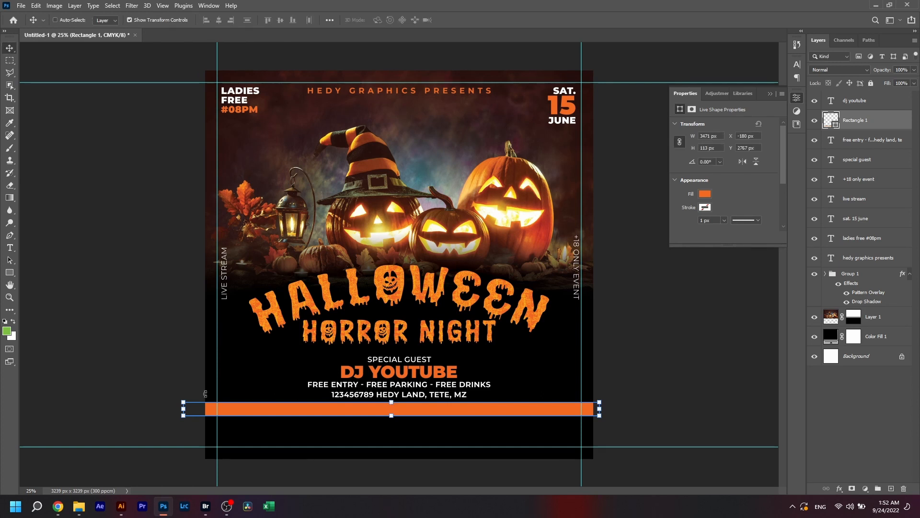
pyautogui.hotkey('ctrl', 't')
pyautogui.moveTo(183, 409); pyautogui.dragTo(198, 409)
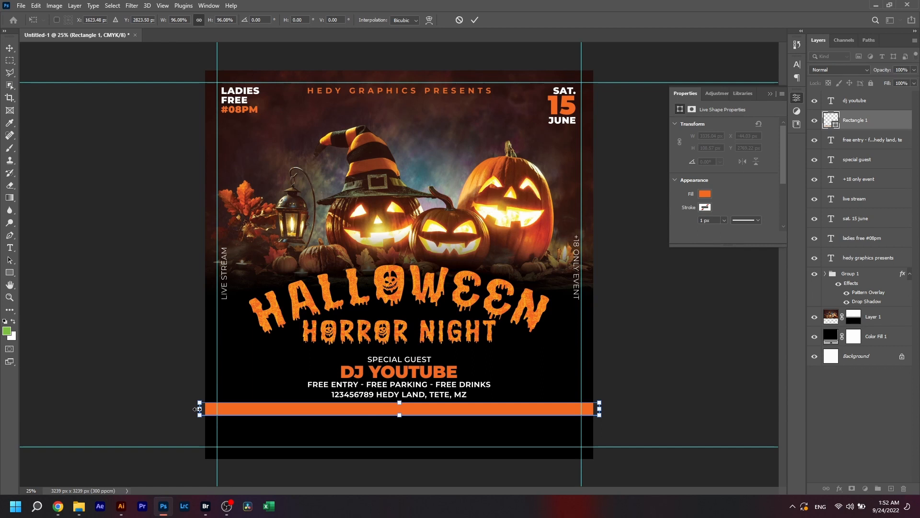
pyautogui.press('Return')
# Step: Add the text "MORE INFORMATION" below the orange bar and enlarge it to about 7.13 pt
pyautogui.press('t')
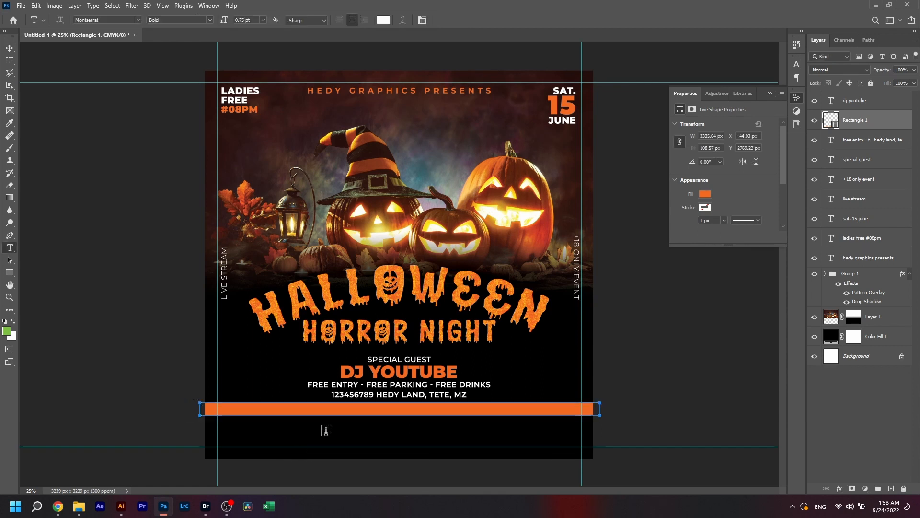
pyautogui.click(326, 431)
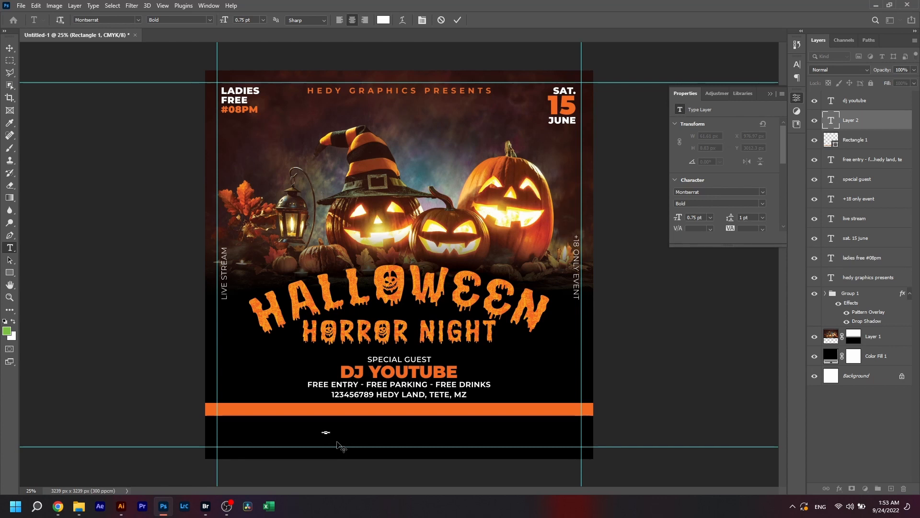
pyautogui.hotkey('ctrl', 'Return')
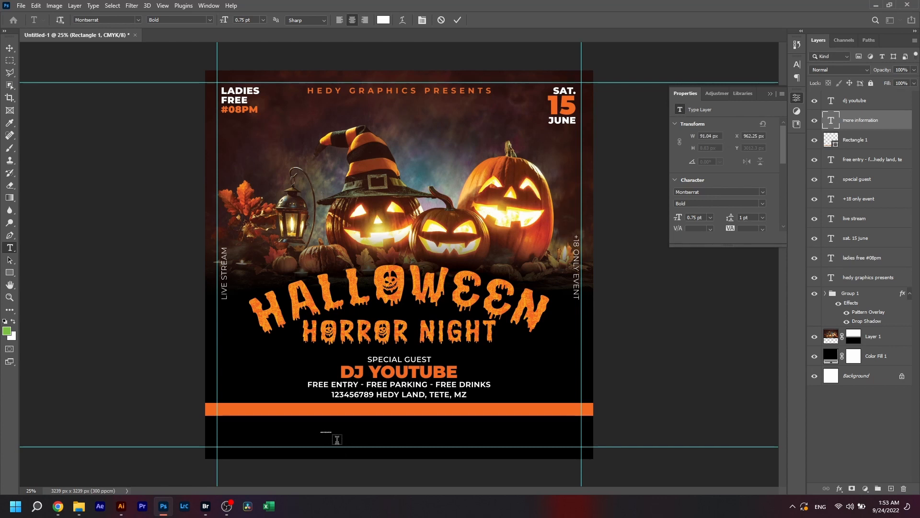
pyautogui.press('v')
pyautogui.moveTo(332, 433); pyautogui.dragTo(423, 443)
pyautogui.press('Return')
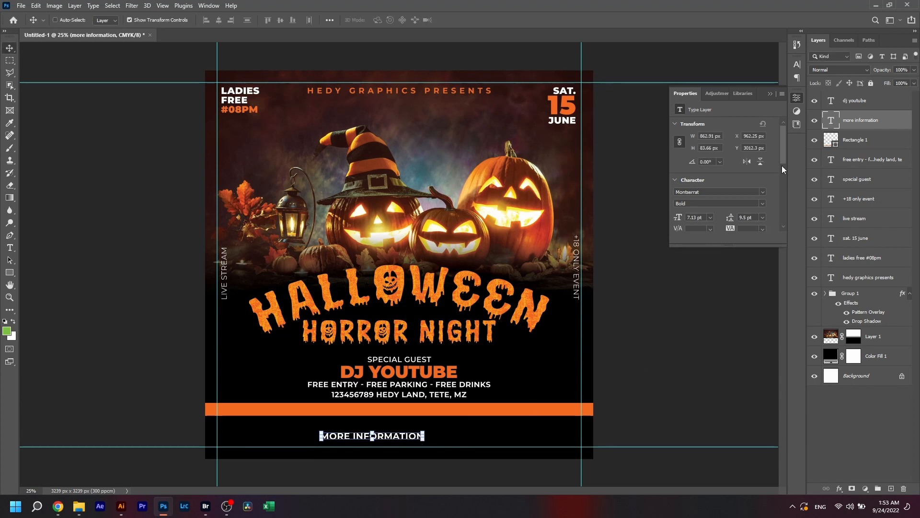
# Step: Recolor the "MORE INFORMATION" text black, sampled from the flyer background, and move it onto the orange bar
pyautogui.moveTo(768, 245); pyautogui.dragTo(768, 314)
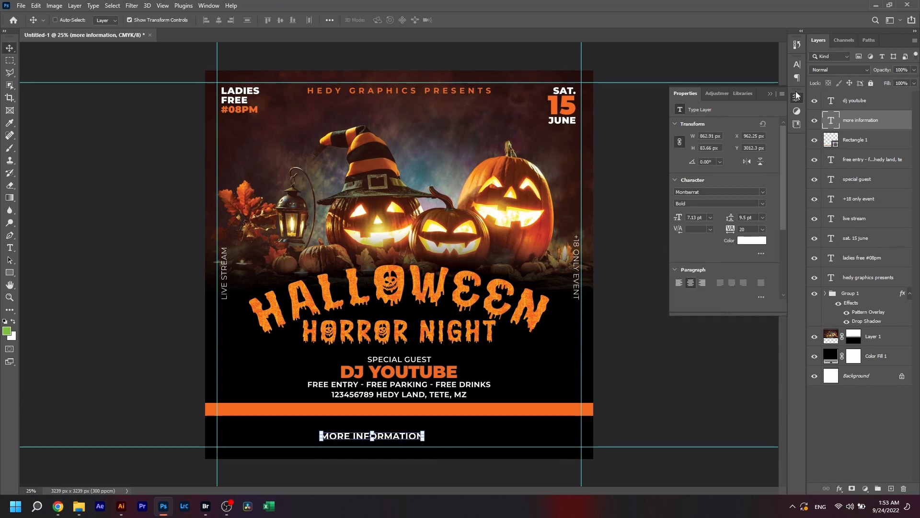
pyautogui.click(798, 64)
pyautogui.click(771, 120)
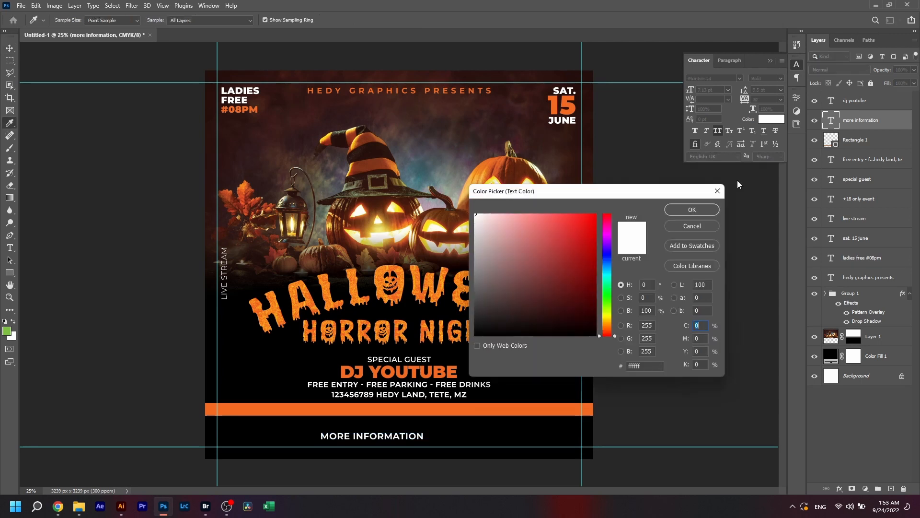
pyautogui.click(547, 396)
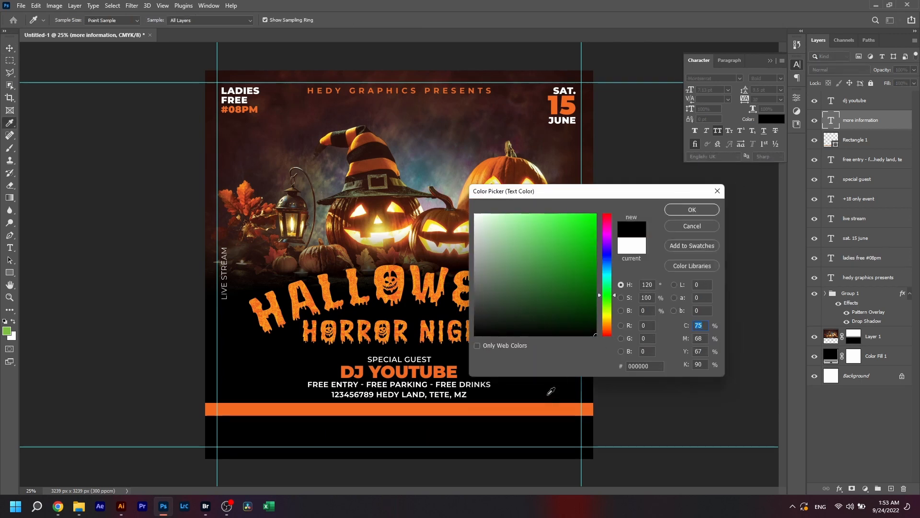
pyautogui.press('Return')
pyautogui.moveTo(485, 436); pyautogui.dragTo(388, 407)
# Step: Extend the text on the orange bar to read "MORE INFORMATION: INSTAGRAM.COM/HEDYGRAPHICS"
pyautogui.press('t')
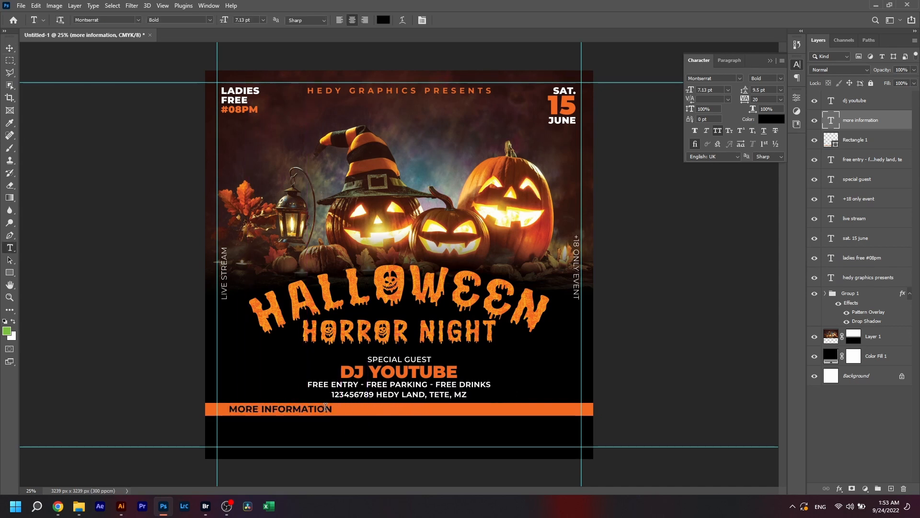
pyautogui.click(329, 408)
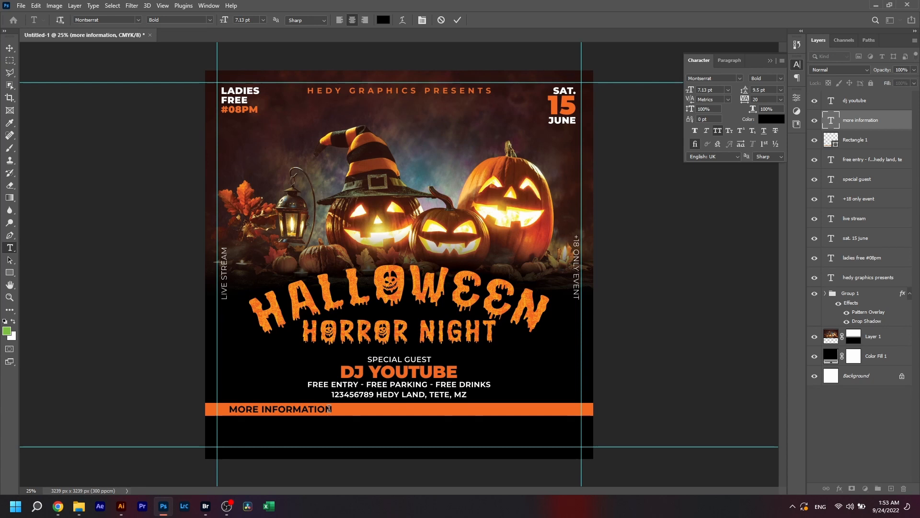
pyautogui.write(':')
pyautogui.write(' IN')
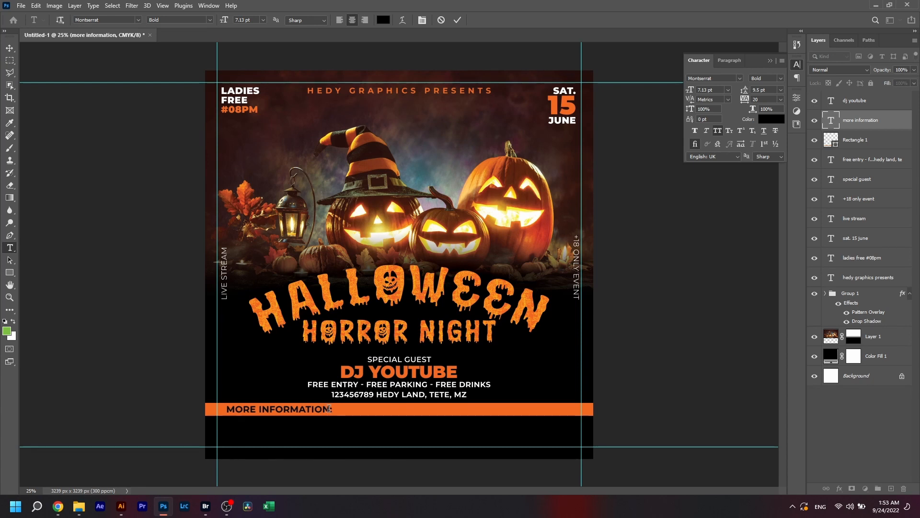
pyautogui.write('STAGA')
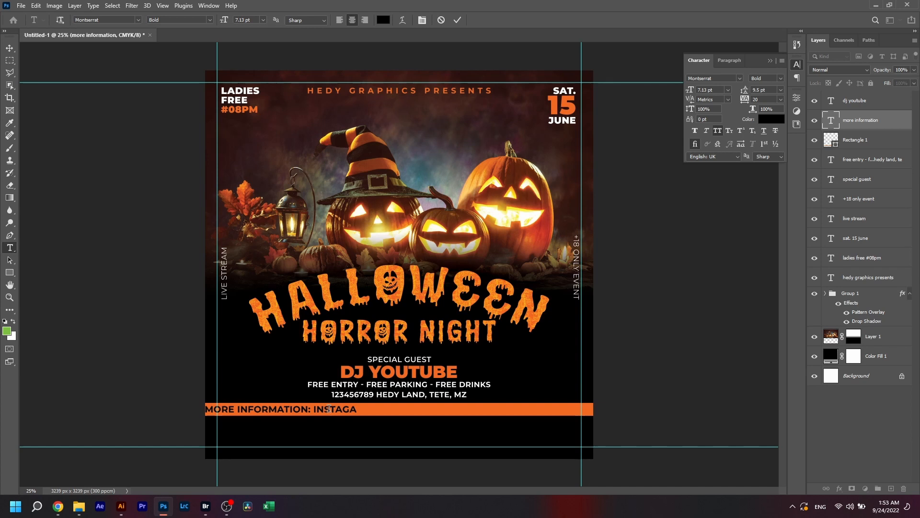
pyautogui.press('BackSpace')
pyautogui.write('R')
pyautogui.write('A')
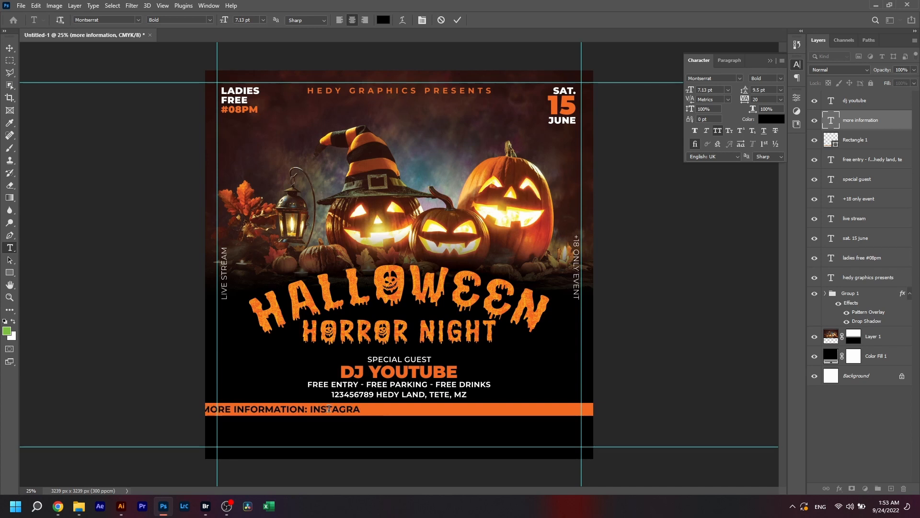
pyautogui.write('M.CO')
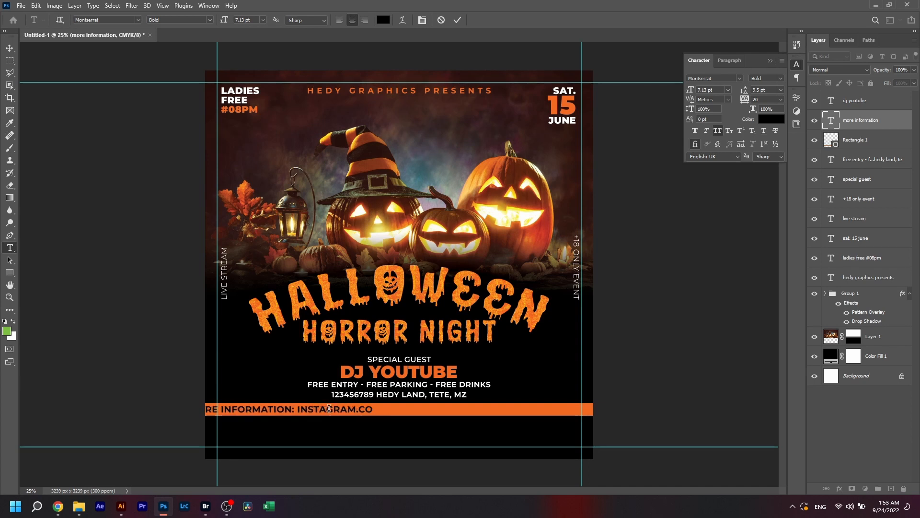
pyautogui.write('M/')
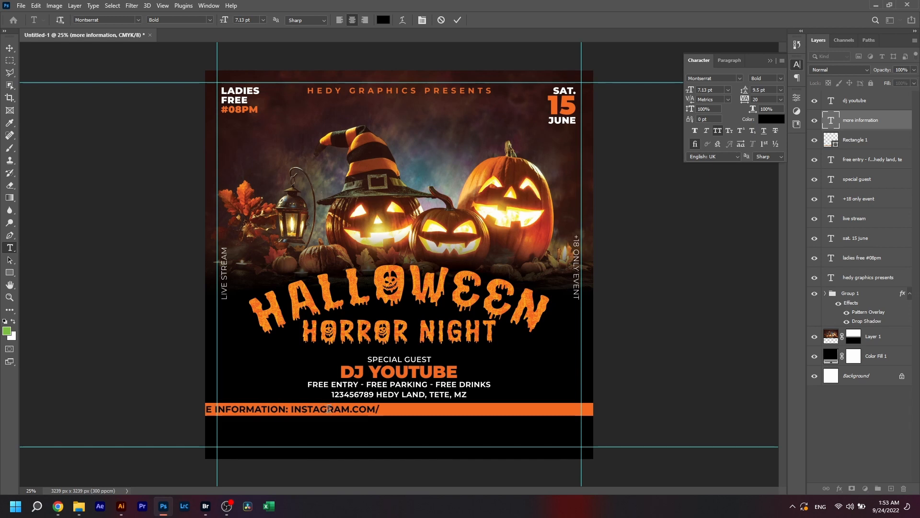
pyautogui.write('HEDY')
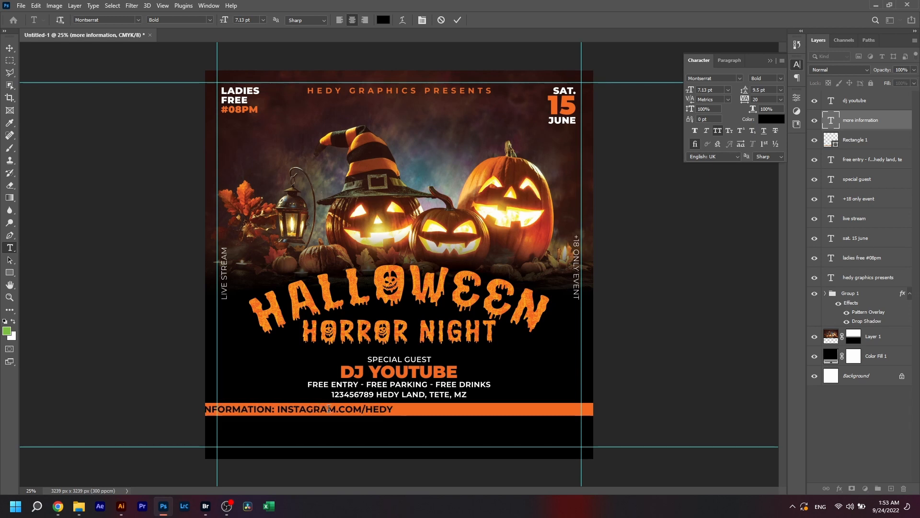
pyautogui.write('GRAPHICS')
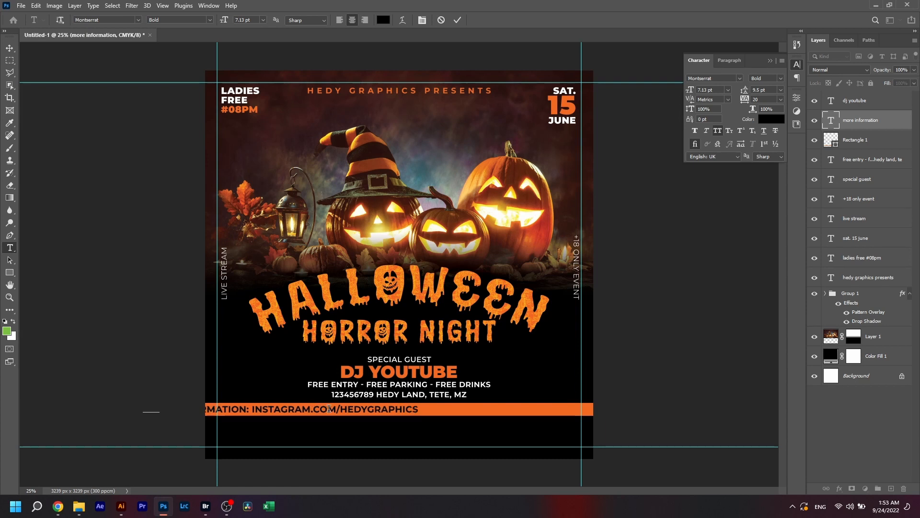
pyautogui.hotkey('ctrl', 'Return')
# Step: Set the information line's tracking to 200 and center it horizontally on the canvas
pyautogui.press('v')
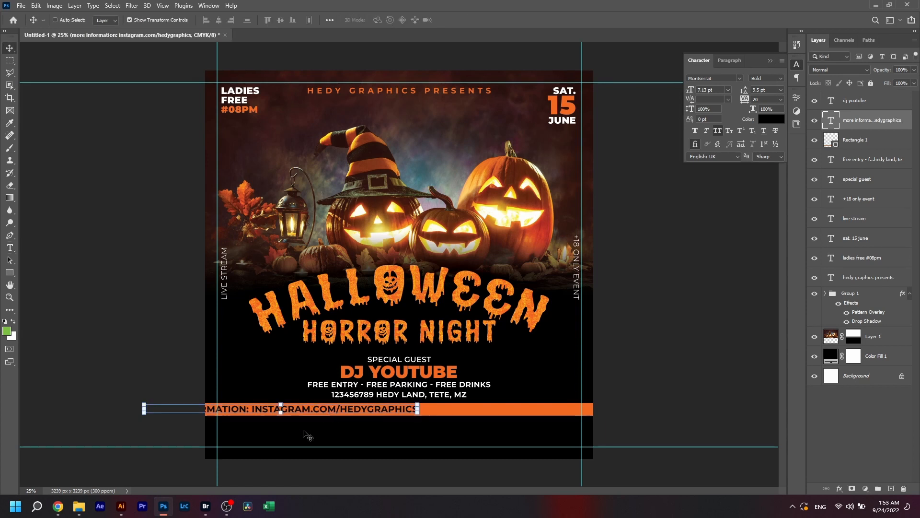
pyautogui.moveTo(304, 431); pyautogui.dragTo(407, 433)
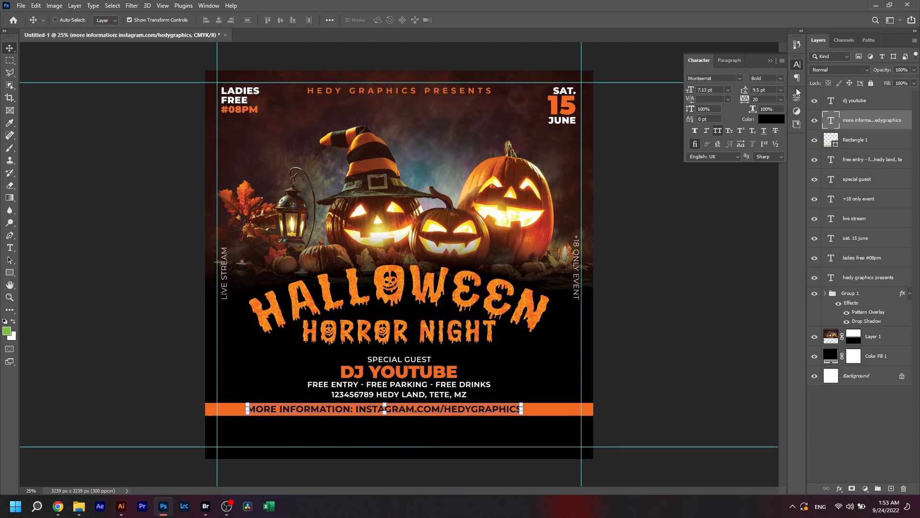
pyautogui.click(782, 101)
pyautogui.click(766, 214)
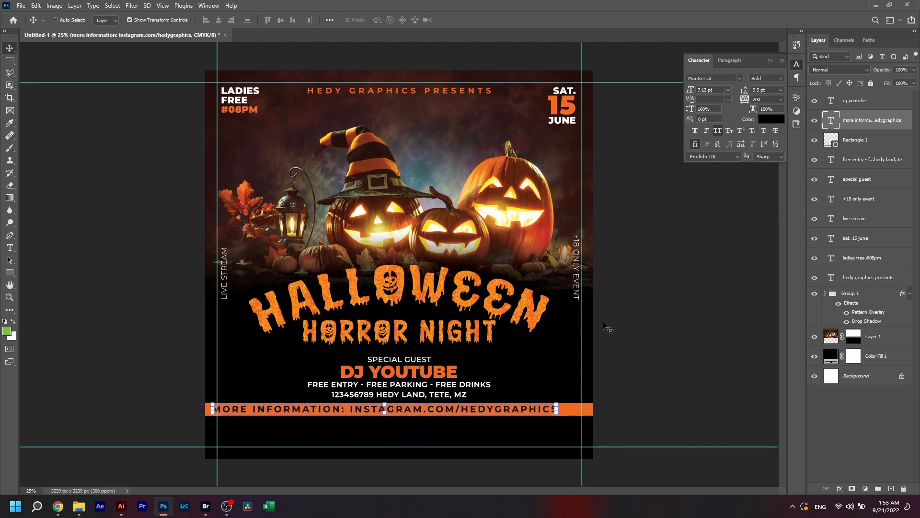
pyautogui.click(849, 379)
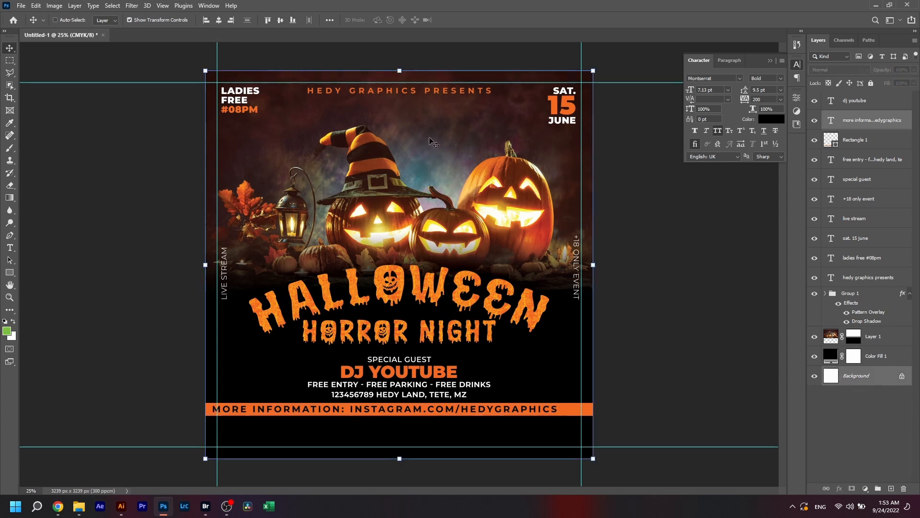
pyautogui.click(219, 20)
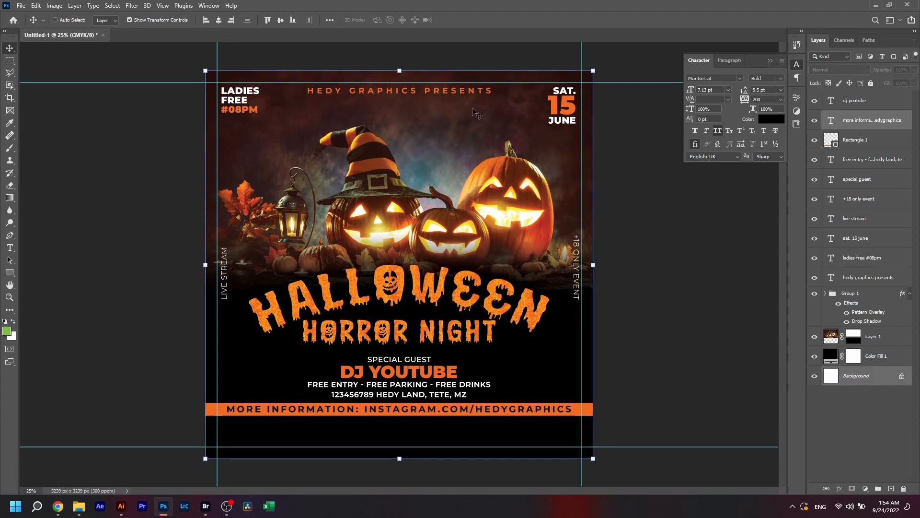
# Step: Group the special guest, DJ, entry and address, and information layers with the orange bar, and move the group down to just above the lower guide
pyautogui.click(863, 101)
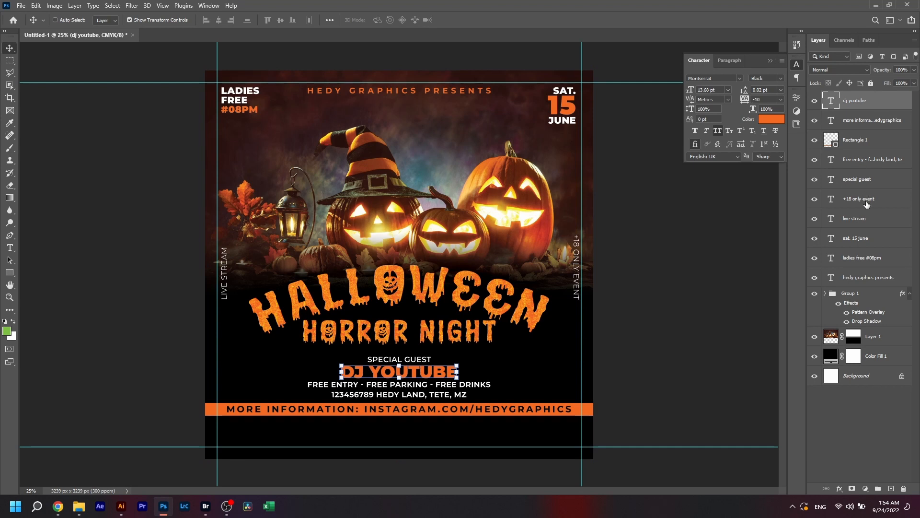
pyautogui.keyDown('shift'); pyautogui.click(877, 184); pyautogui.keyUp('shift')
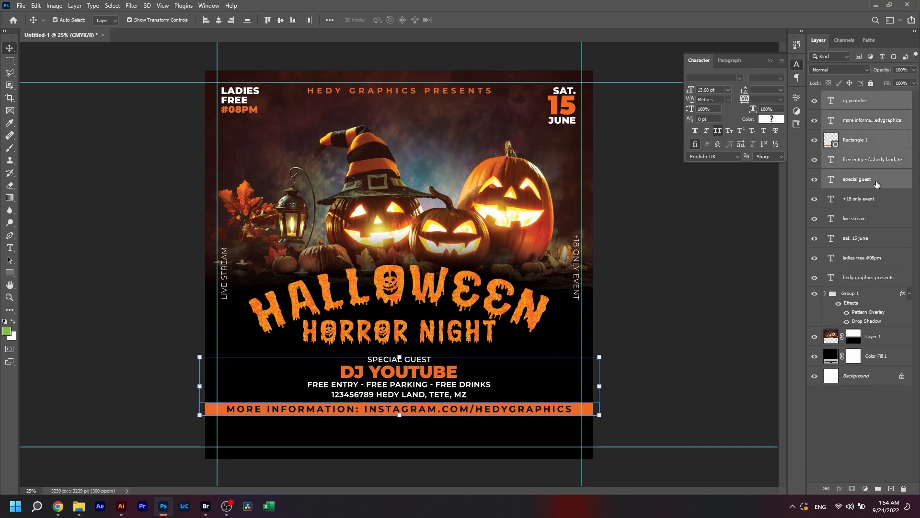
pyautogui.hotkey('ctrl', 'g')
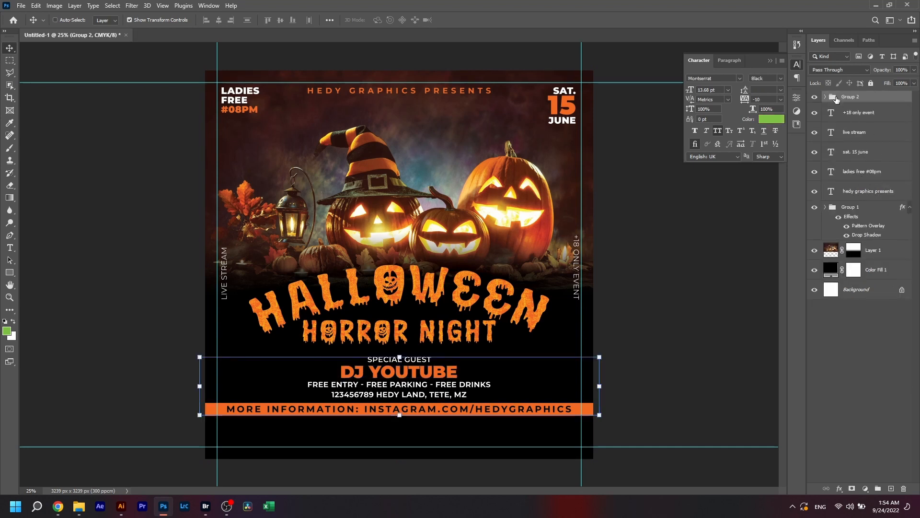
pyautogui.moveTo(645, 257); pyautogui.dragTo(644, 281)
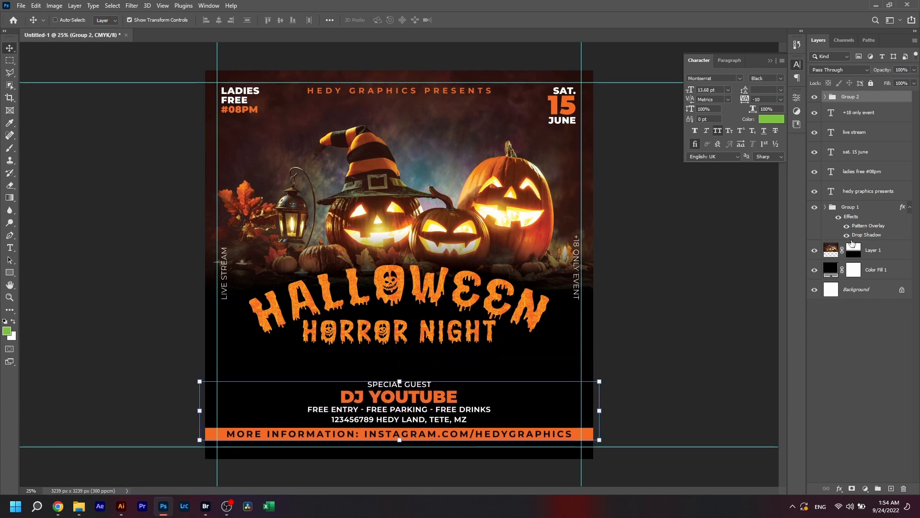
# Step: Move the Halloween Horror Night title group slightly down and scale it proportionally to about 112% from its center
pyautogui.click(864, 213)
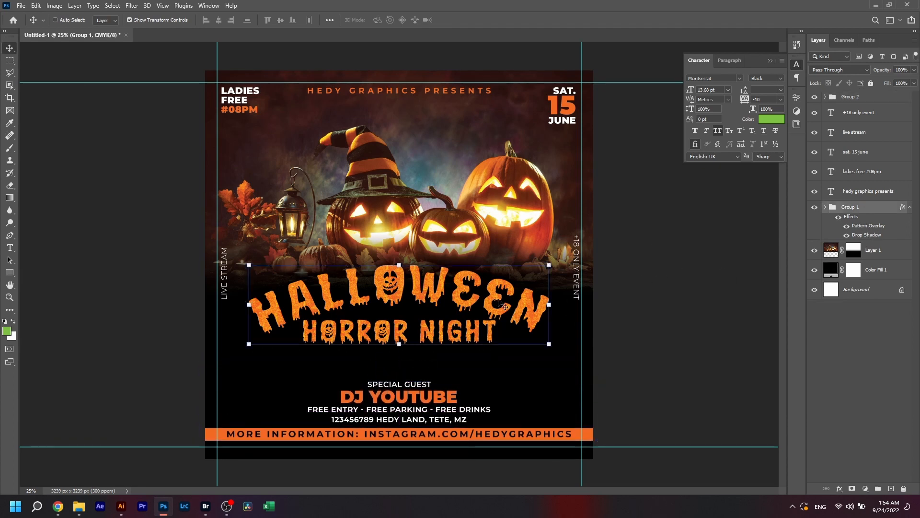
pyautogui.moveTo(481, 301); pyautogui.dragTo(479, 312)
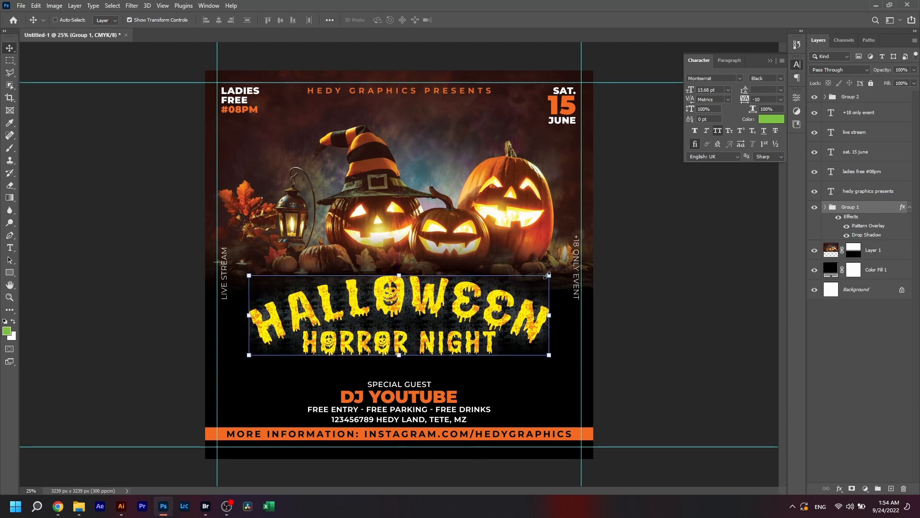
pyautogui.moveTo(550, 275); pyautogui.dragTo(565, 263)
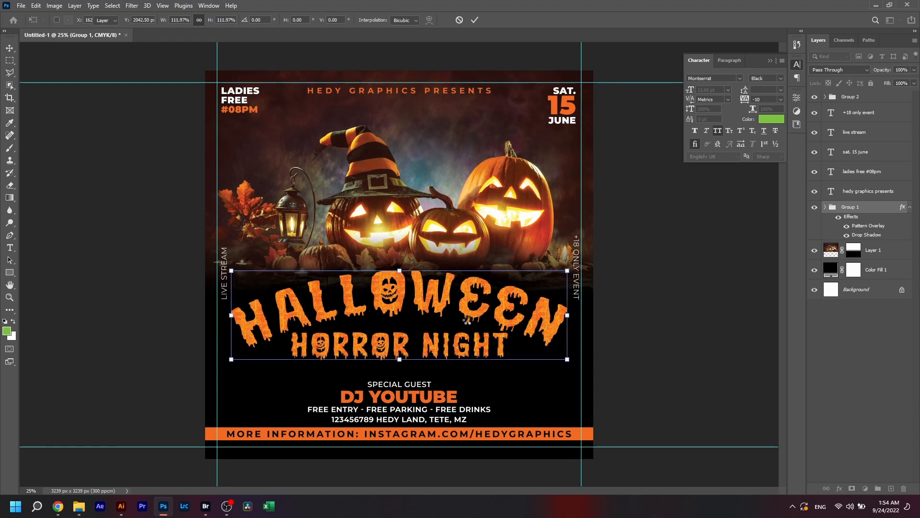
pyautogui.press('Return')
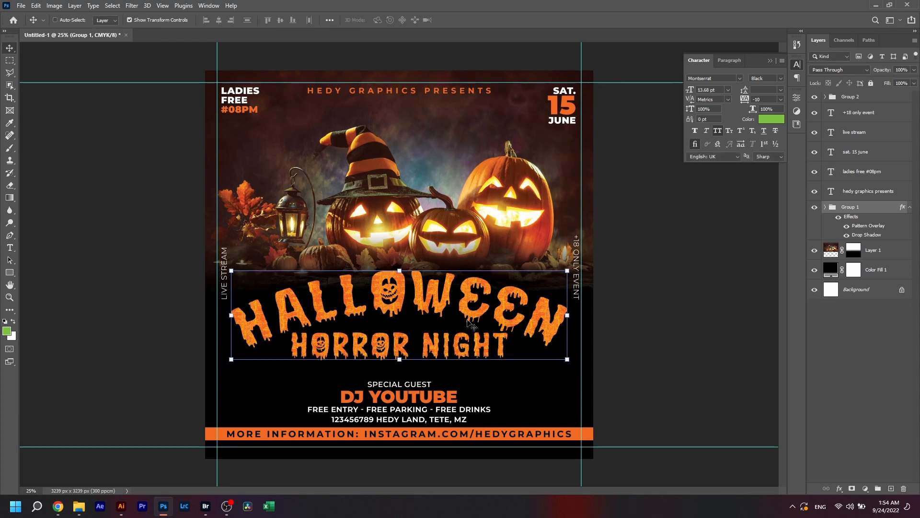
# Step: Scale the pumpkin photo to about 112.7% from its center and shift it slightly up behind the title
pyautogui.click(885, 254)
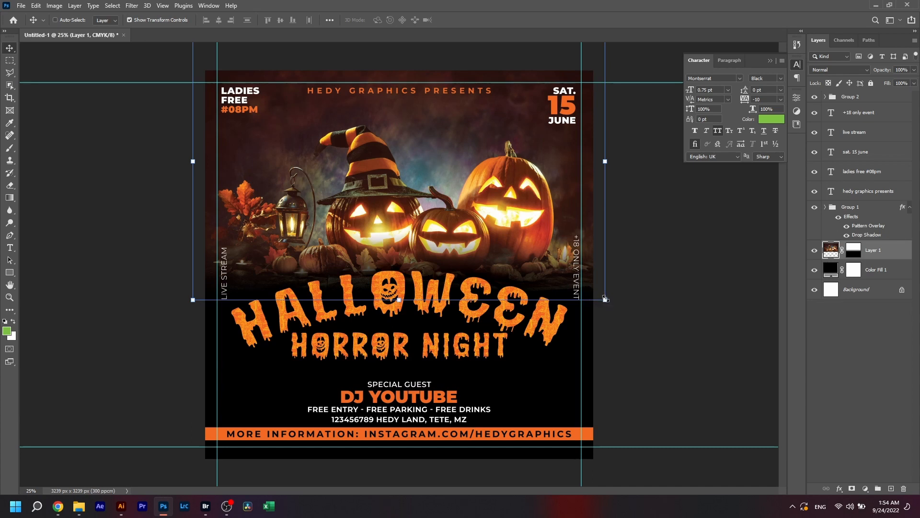
pyautogui.moveTo(605, 300); pyautogui.dragTo(635, 322)
pyautogui.moveTo(485, 258); pyautogui.dragTo(487, 246)
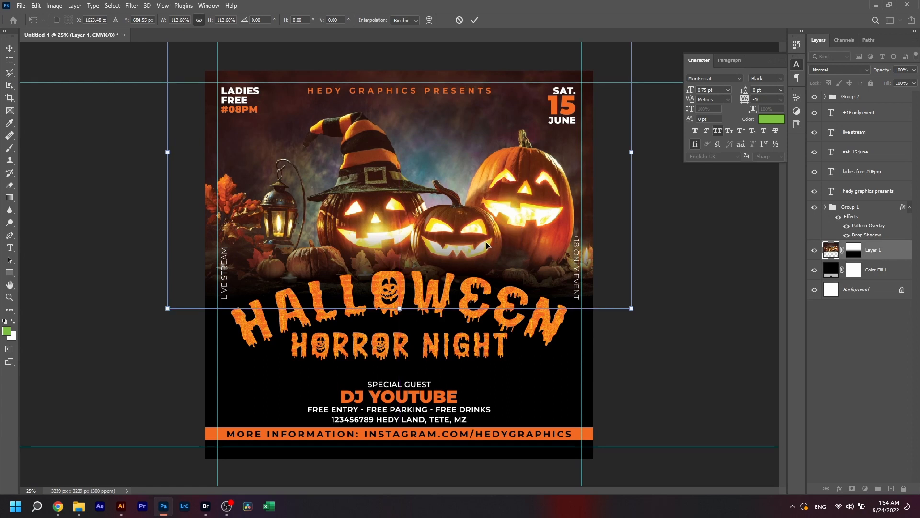
pyautogui.press('Return')
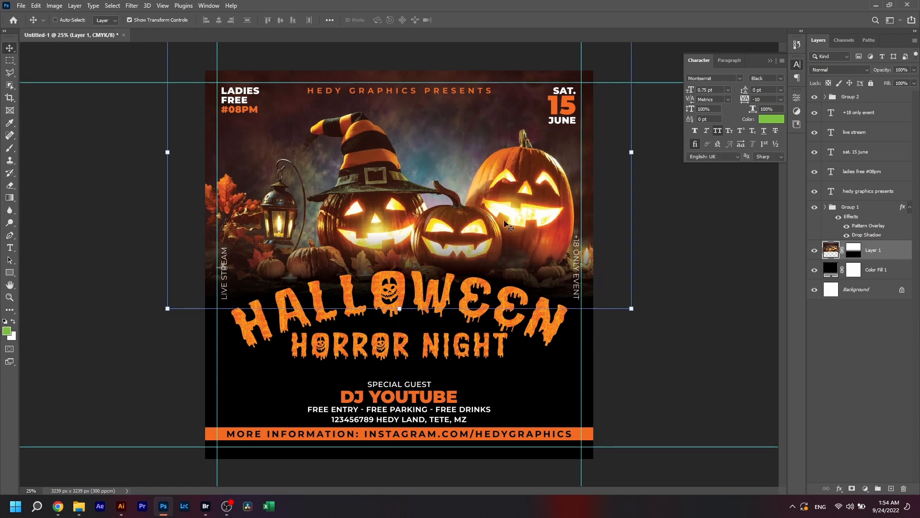
pyautogui.click(858, 350)
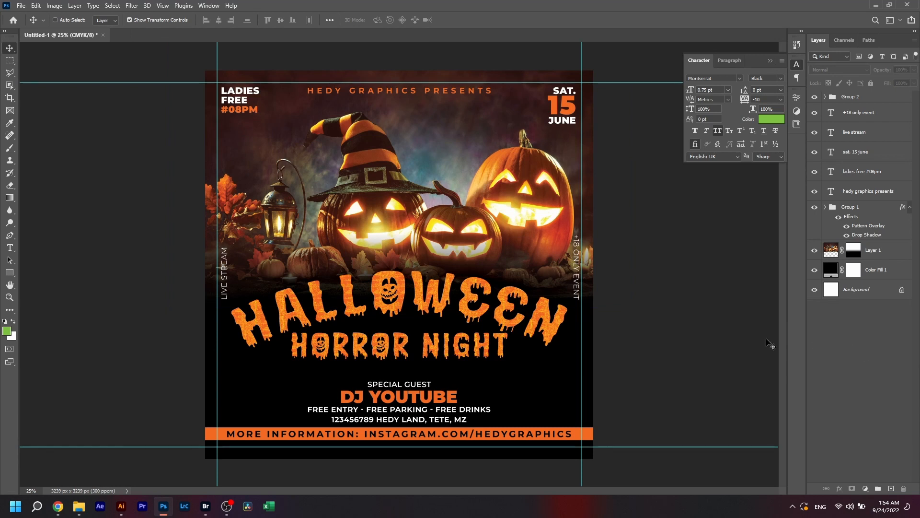
# Step: Switch to the browser and copy the Unsplash grunge texture image from the "grunge pattern" image results
pyautogui.click(885, 255)
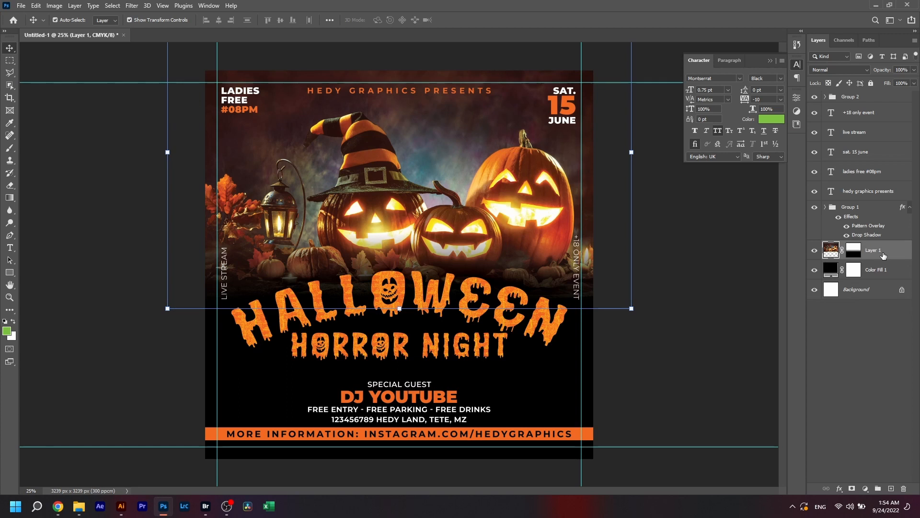
pyautogui.click(58, 507)
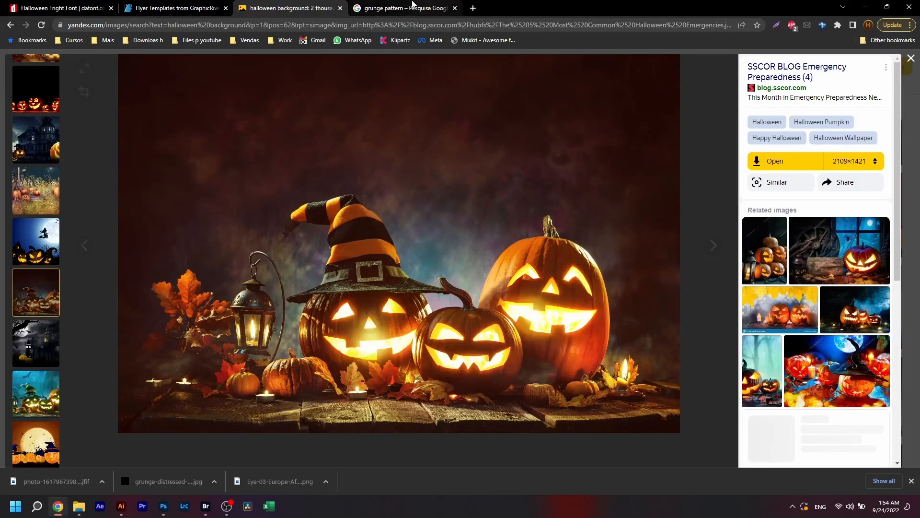
pyautogui.click(403, 8)
pyautogui.rightClick(644, 178)
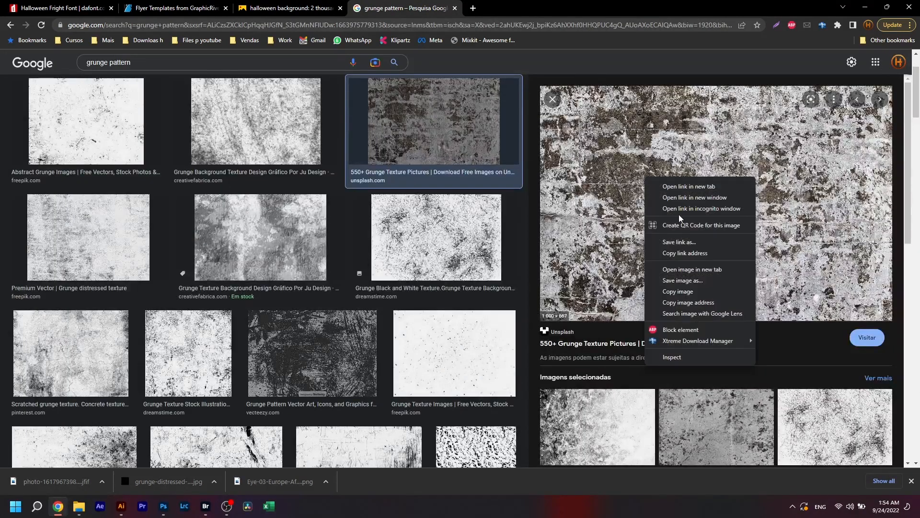
pyautogui.click(691, 292)
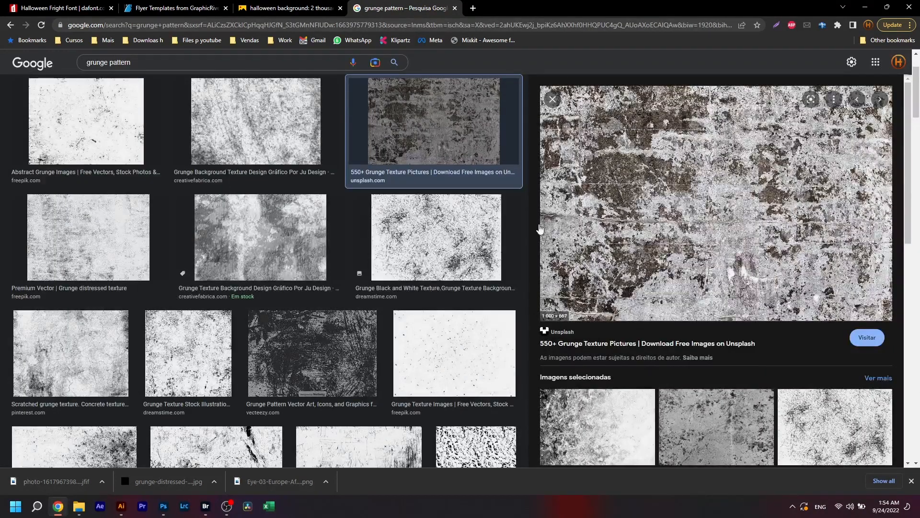
# Step: Return to Photoshop and paste the grunge texture as a new layer directly above the pumpkin photo
pyautogui.click(163, 506)
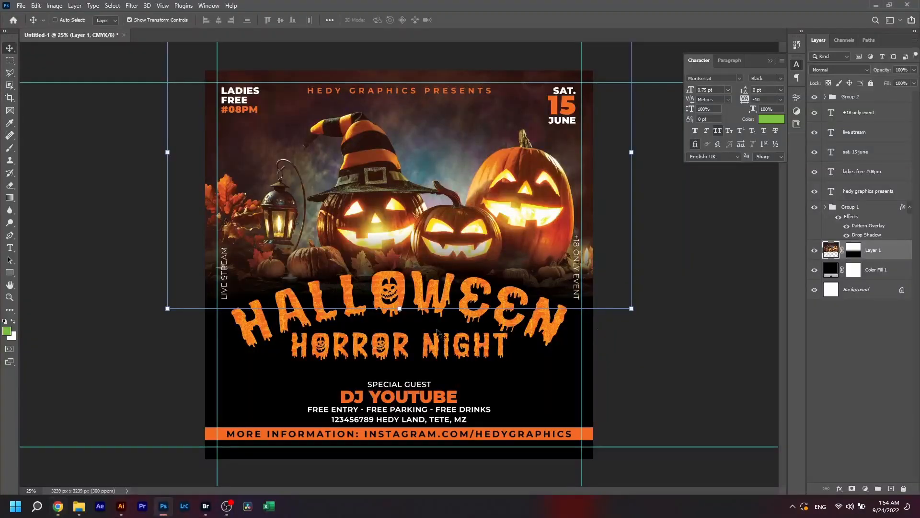
pyautogui.click(884, 347)
pyautogui.click(887, 254)
pyautogui.press('j')
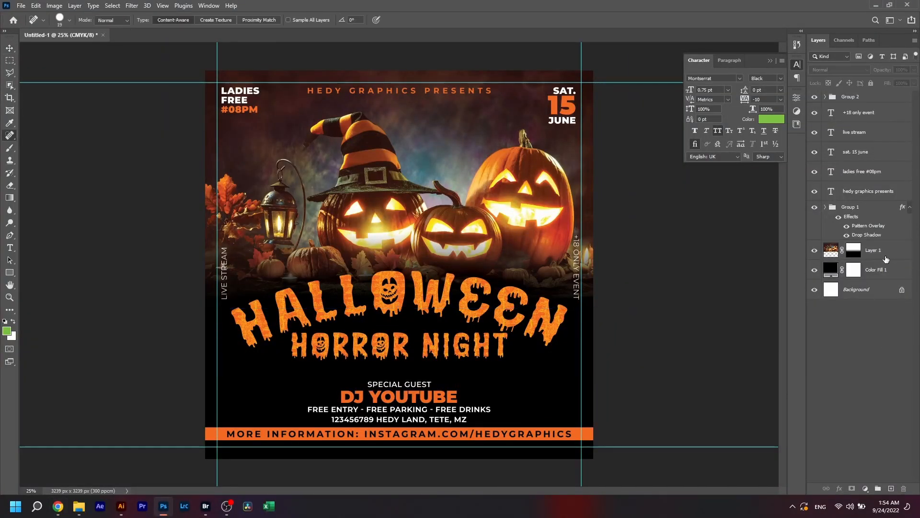
pyautogui.hotkey('ctrl', 'v')
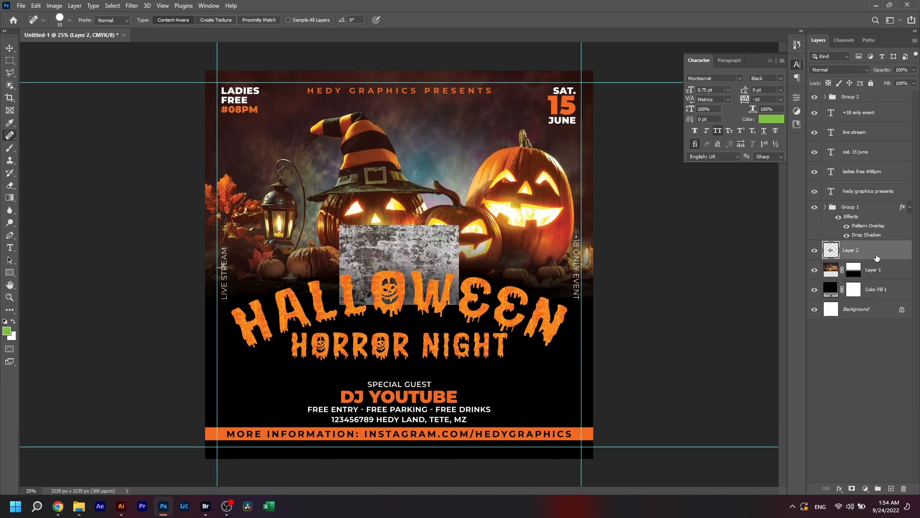
# Step: Scale the grunge texture proportionally to about 337.8% and move it down to cover the flyer's lower part across its full width
pyautogui.hotkey('ctrl', 't')
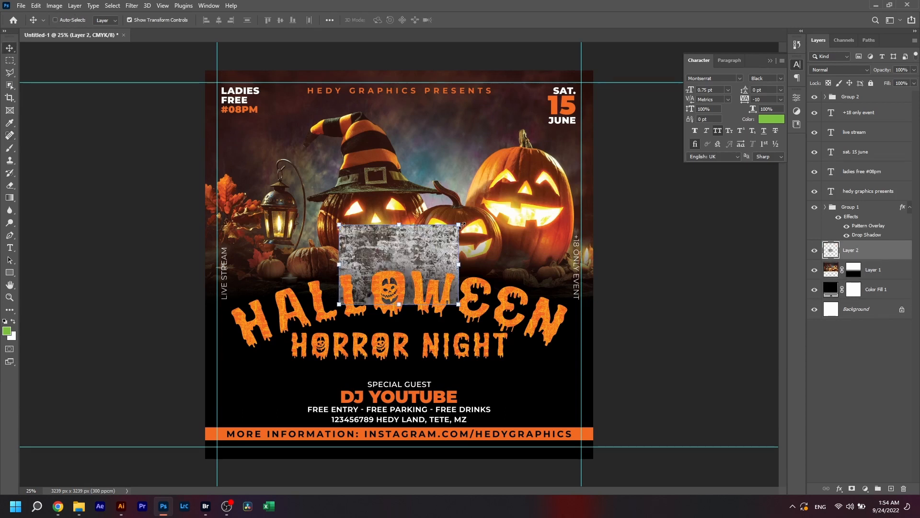
pyautogui.moveTo(461, 225); pyautogui.dragTo(602, 129)
pyautogui.moveTo(530, 185); pyautogui.dragTo(511, 269)
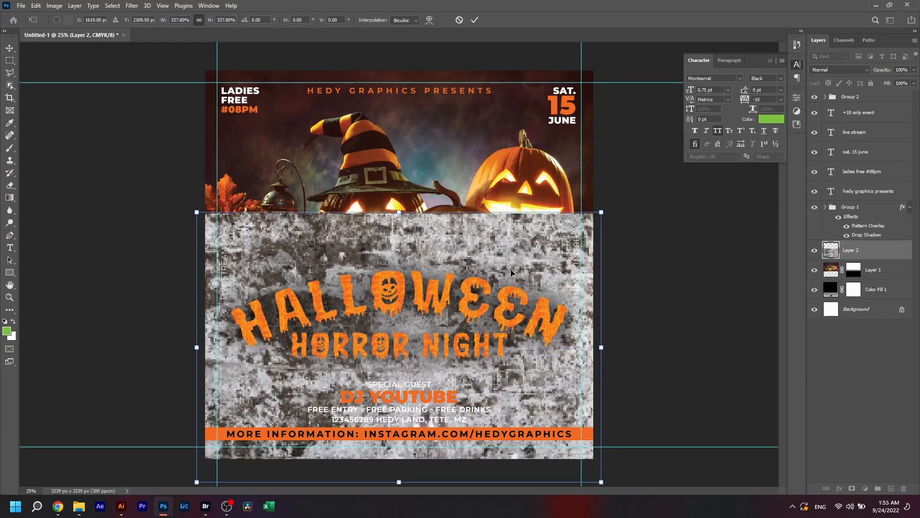
pyautogui.press('Return')
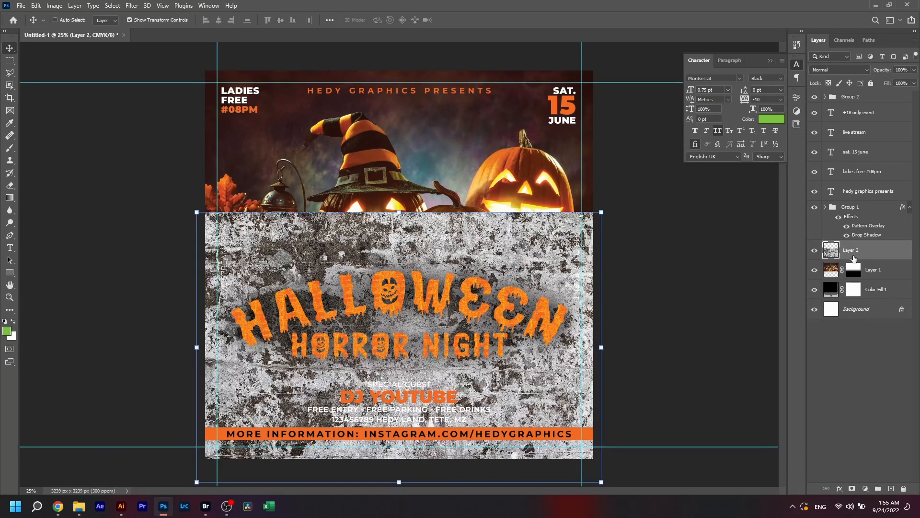
# Step: Place the grunge texture layer beneath the pumpkin photo and lower its fill to 11%
pyautogui.moveTo(854, 256); pyautogui.dragTo(852, 277)
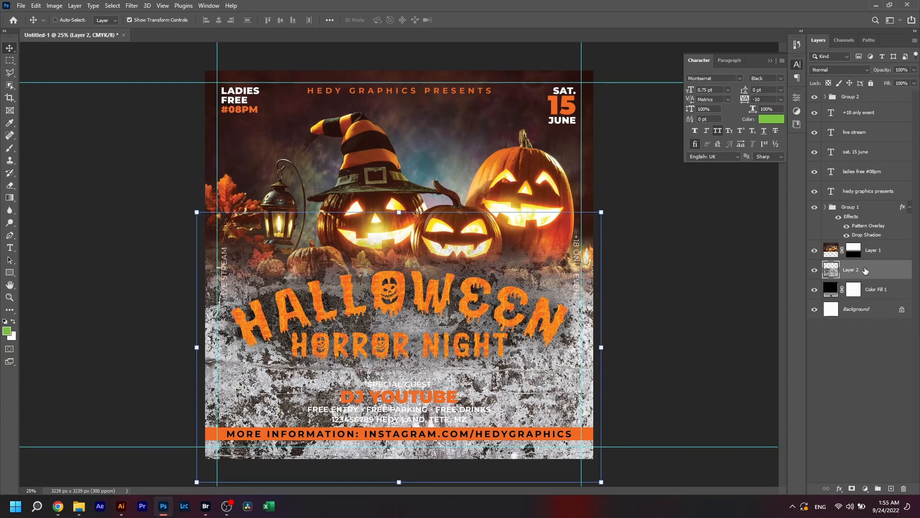
pyautogui.click(914, 84)
pyautogui.moveTo(909, 94); pyautogui.dragTo(878, 100)
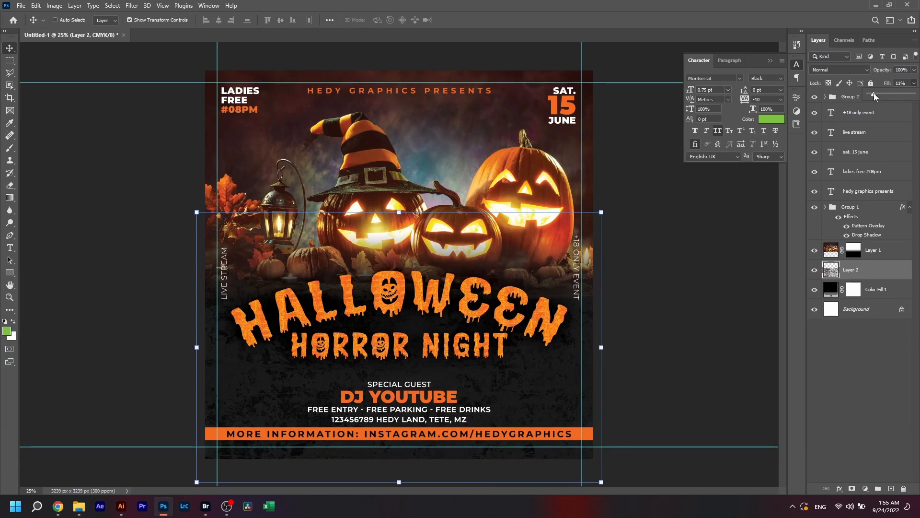
pyautogui.click(835, 344)
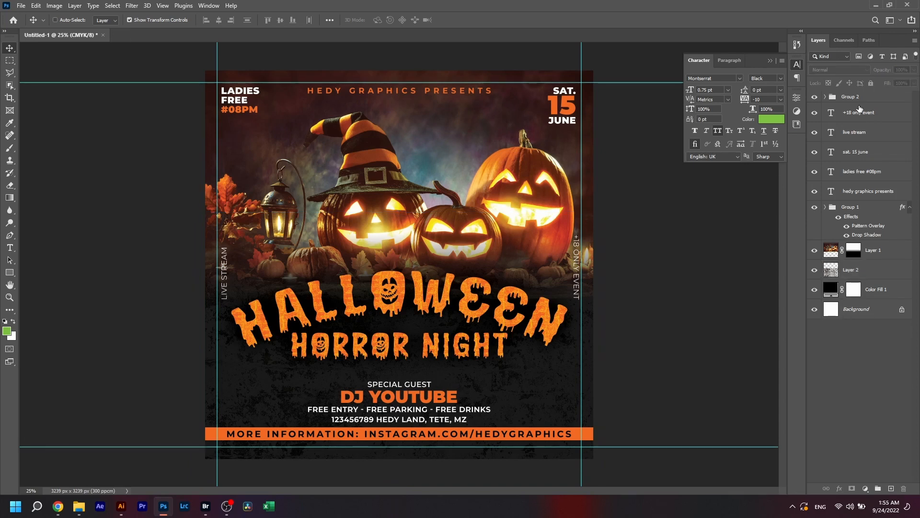
# Step: Move the five loose text layers into the existing event information group and rename that group "Text"
pyautogui.click(873, 118)
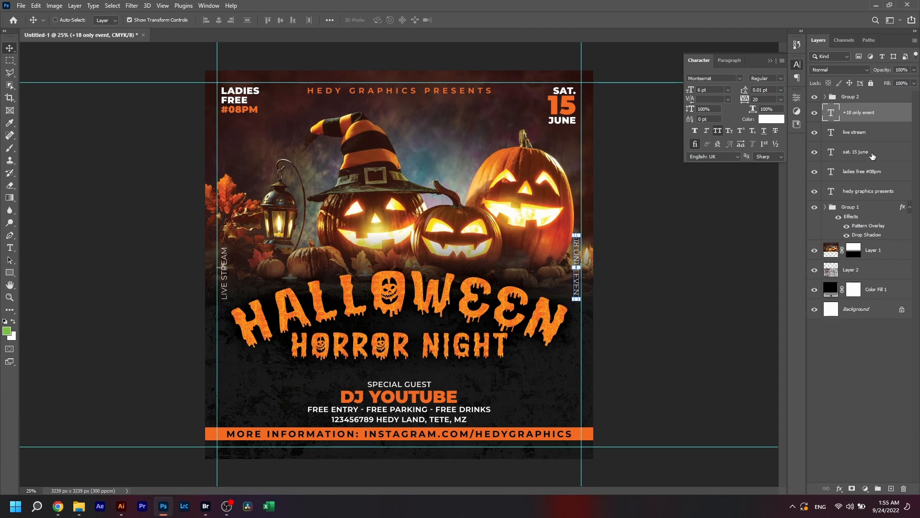
pyautogui.keyDown('shift'); pyautogui.click(874, 193); pyautogui.keyUp('shift')
pyautogui.moveTo(866, 115); pyautogui.dragTo(852, 97)
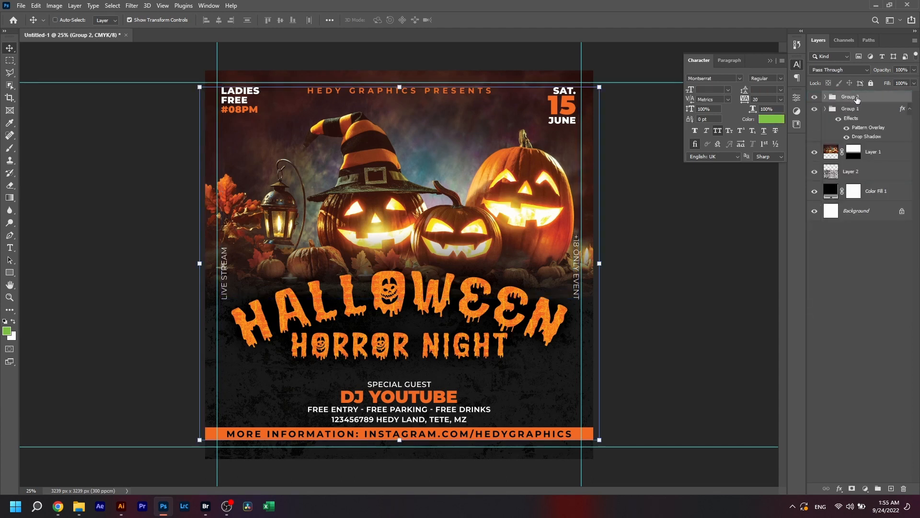
pyautogui.doubleClick(852, 96)
pyautogui.write('Text')
# Step: Rename the Halloween Horror Night title group "Main" and collapse its list of effects
pyautogui.doubleClick(857, 108)
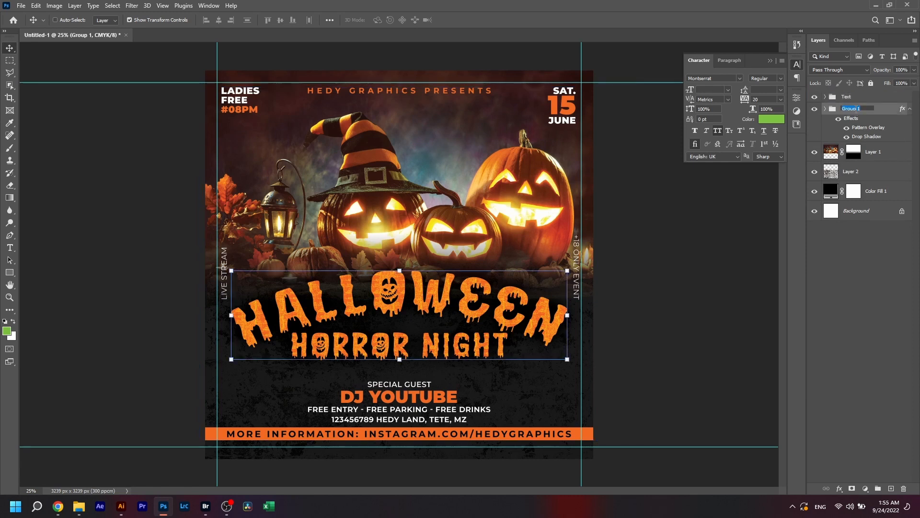
pyautogui.write('Main')
pyautogui.press('Return')
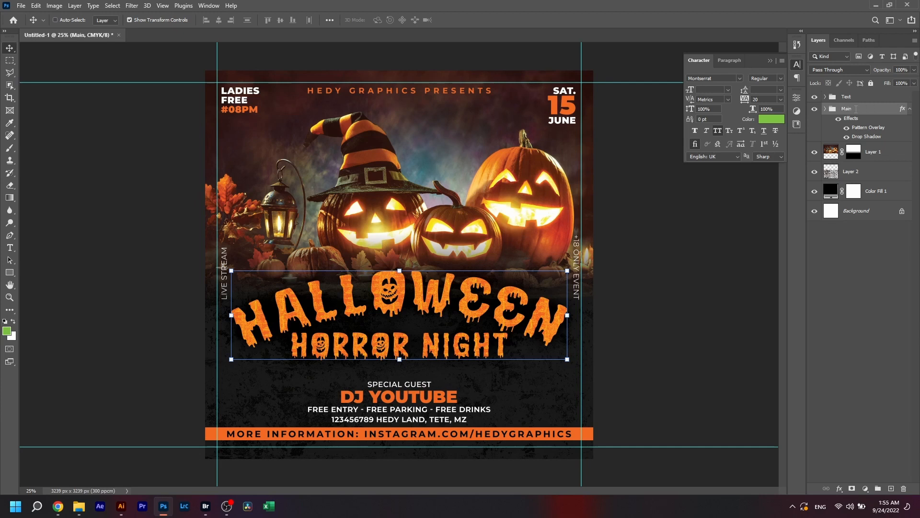
pyautogui.click(910, 110)
# Step: Group the pumpkin photo, grunge texture and black color fill layers, and name the group "BG"
pyautogui.click(882, 130)
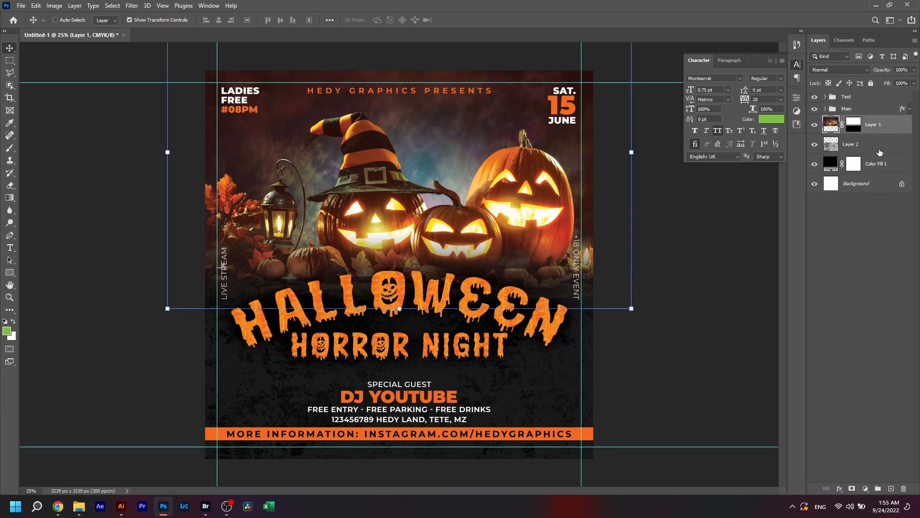
pyautogui.keyDown('shift'); pyautogui.click(880, 165); pyautogui.keyUp('shift')
pyautogui.hotkey('ctrl', 'g')
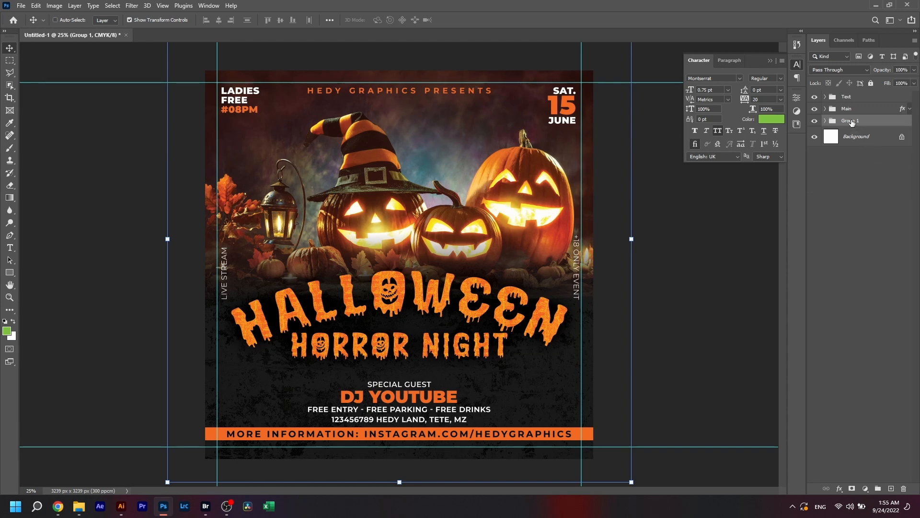
pyautogui.doubleClick(852, 121)
pyautogui.write('BG')
# Step: Add a Photo Filter adjustment with Warming Filter (85) above the Text group, tune its density, and compare the flyer without it
pyautogui.click(869, 99)
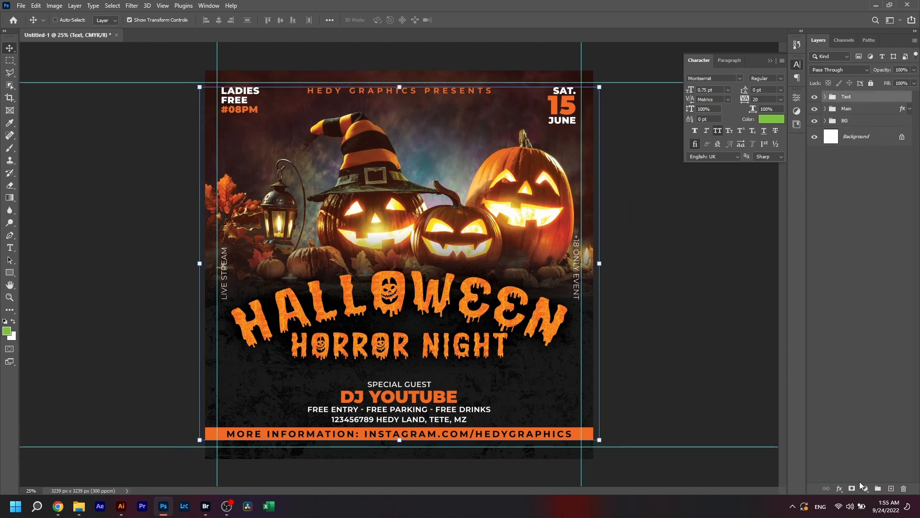
pyautogui.click(865, 488)
pyautogui.click(875, 419)
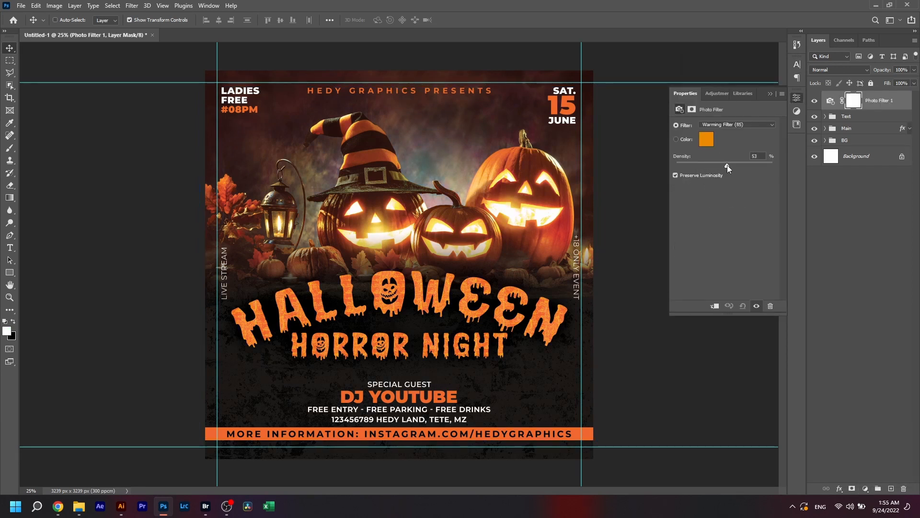
pyautogui.moveTo(727, 165); pyautogui.dragTo(718, 165)
pyautogui.click(772, 94)
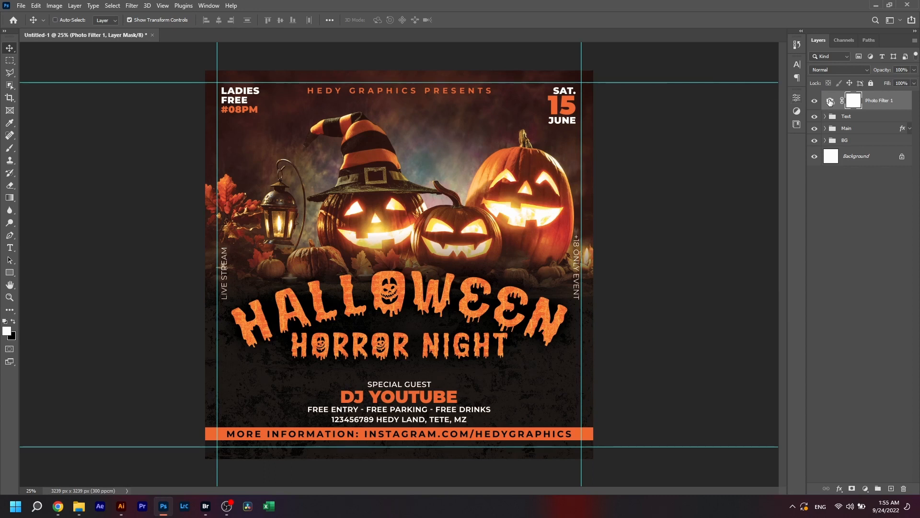
pyautogui.click(814, 100)
pyautogui.click(814, 101)
# Step: Add a Channel Mixer adjustment and set its Yellow output channel to Cyan +25, Magenta +21 and Yellow +116
pyautogui.click(865, 488)
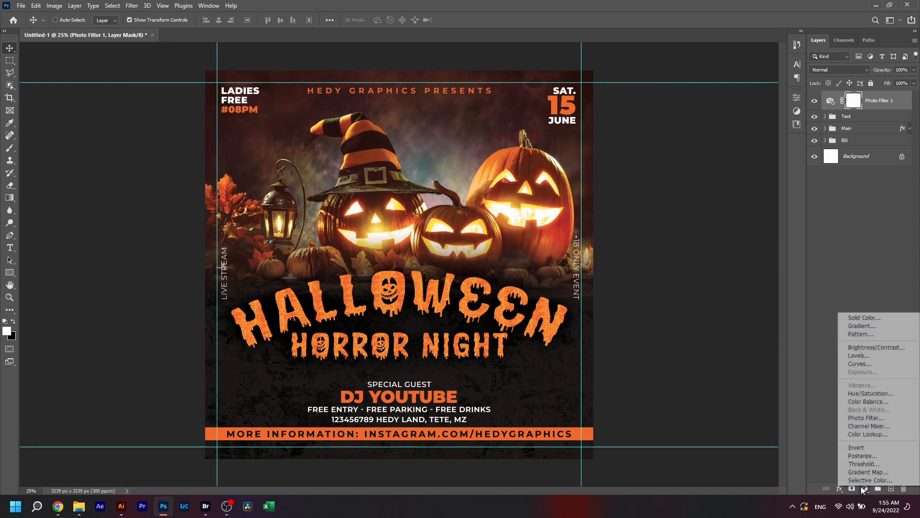
pyautogui.click(863, 427)
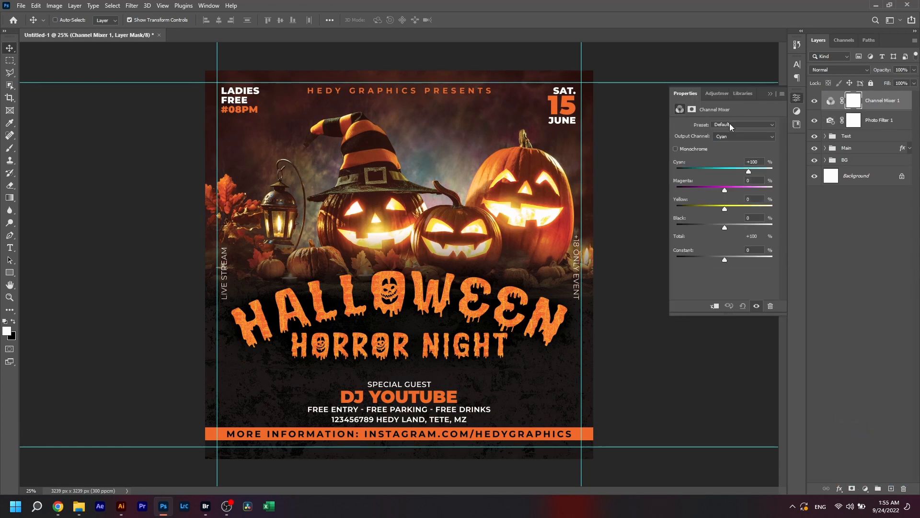
pyautogui.click(728, 136)
pyautogui.click(725, 160)
pyautogui.moveTo(725, 171); pyautogui.dragTo(747, 207)
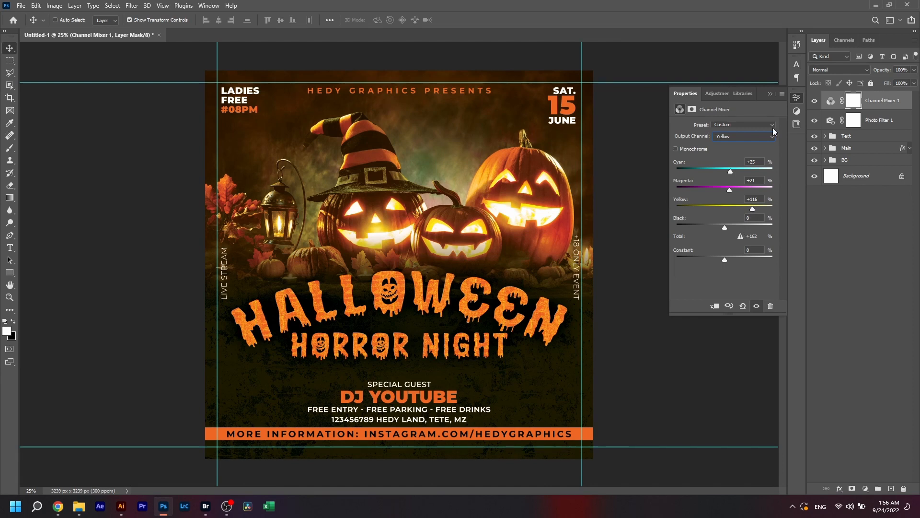
# Step: Compare the flyer without the Channel Mixer, and set its Yellow output channel's Black to +49 and Constant to +35
pyautogui.click(814, 101)
pyautogui.click(814, 101)
pyautogui.moveTo(722, 225); pyautogui.dragTo(708, 224)
pyautogui.moveTo(724, 258); pyautogui.dragTo(732, 259)
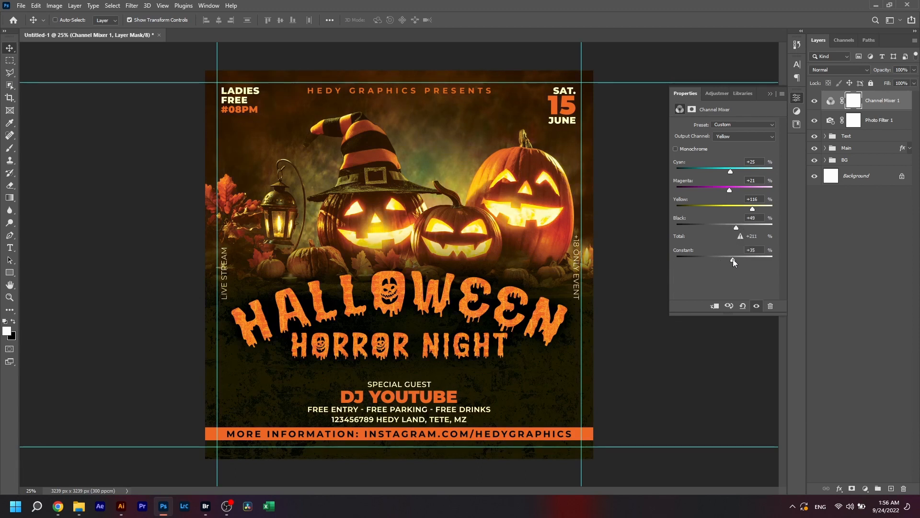
# Step: Add a Levels adjustment on top with the black input level at 12 and the midtones at 0.92
pyautogui.click(865, 489)
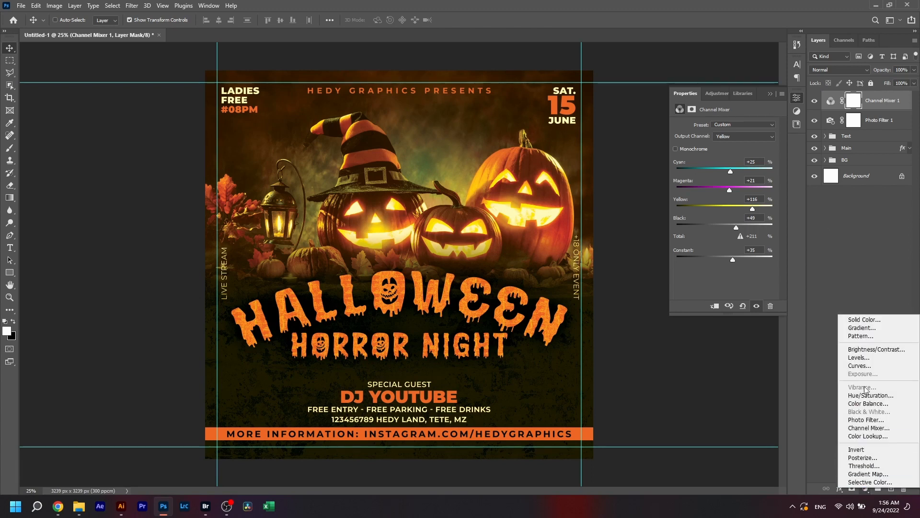
pyautogui.click(861, 358)
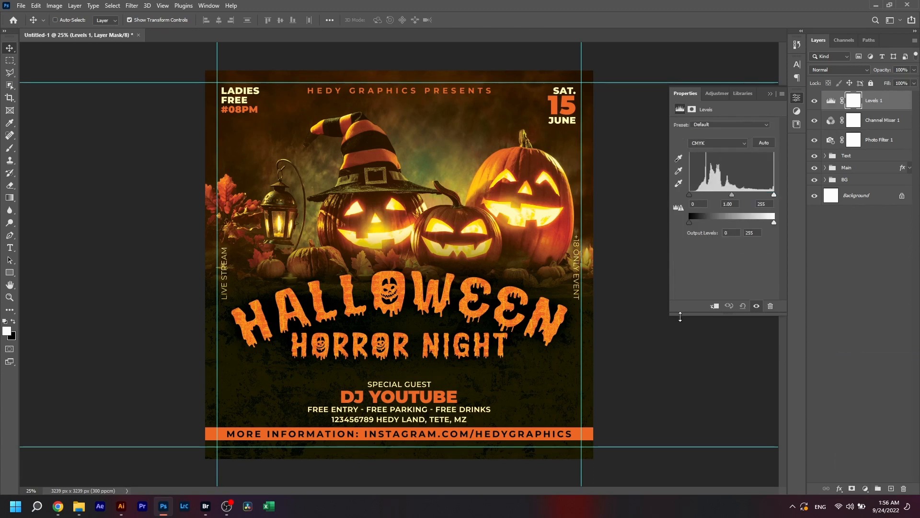
pyautogui.moveTo(689, 196); pyautogui.dragTo(736, 196)
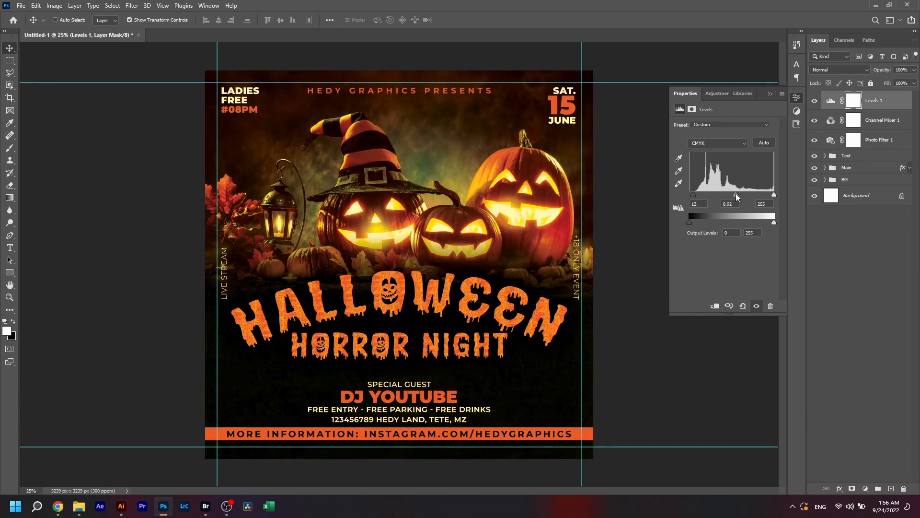
pyautogui.click(849, 226)
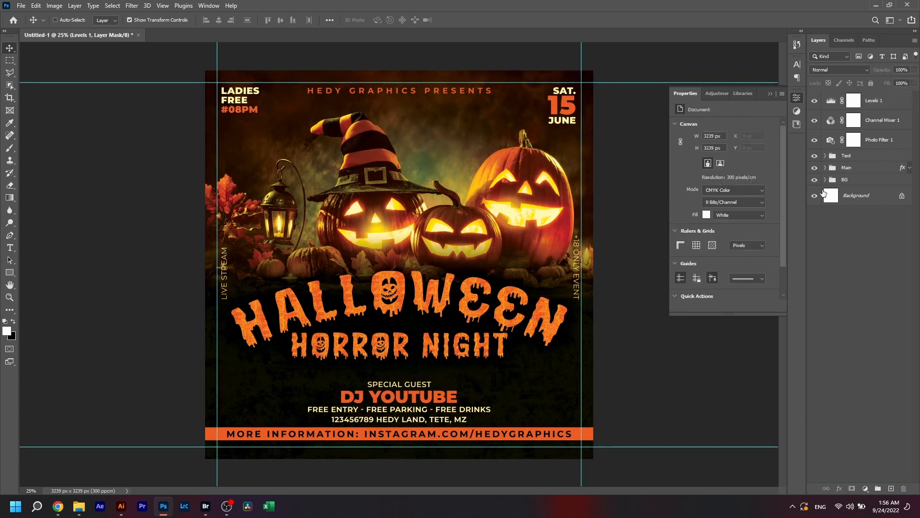
# Step: Expand the BG group and raise the grunge texture layer's fill to 14%
pyautogui.click(825, 180)
pyautogui.click(857, 218)
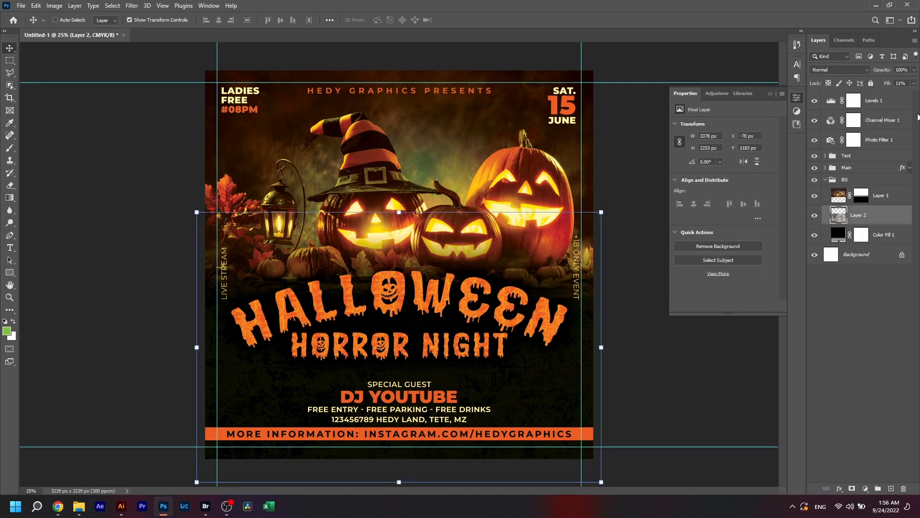
pyautogui.click(914, 84)
pyautogui.moveTo(877, 93); pyautogui.dragTo(877, 94)
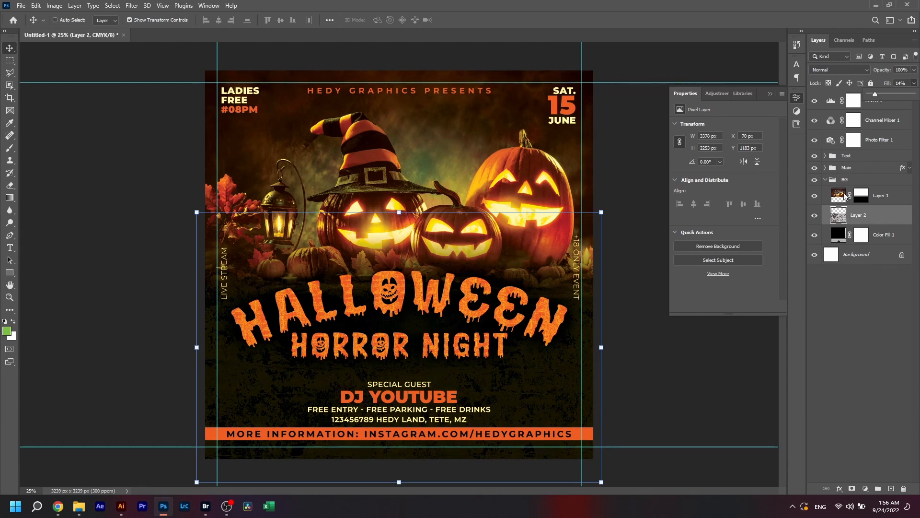
pyautogui.click(852, 278)
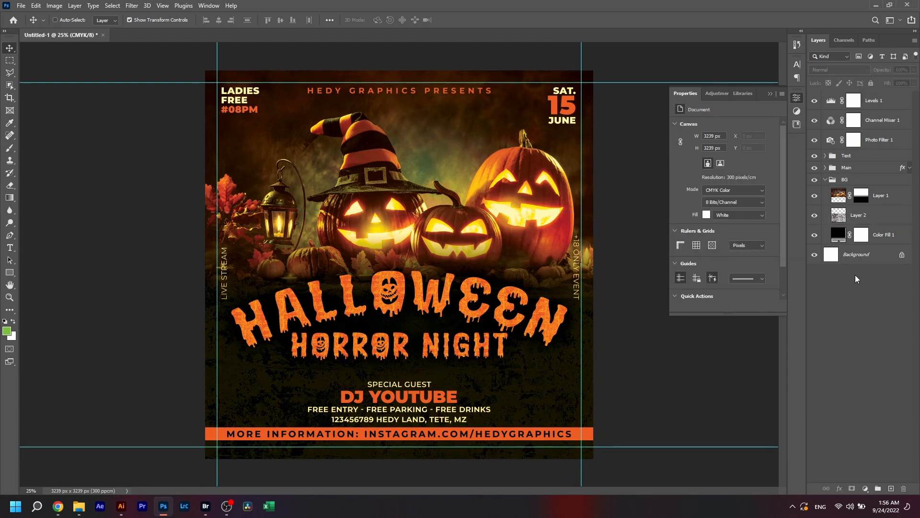
# Step: Group the Levels, Channel Mixer and Photo Filter adjustment layers and name the group FX
pyautogui.click(882, 102)
pyautogui.keyDown('shift'); pyautogui.click(878, 140); pyautogui.keyUp('shift')
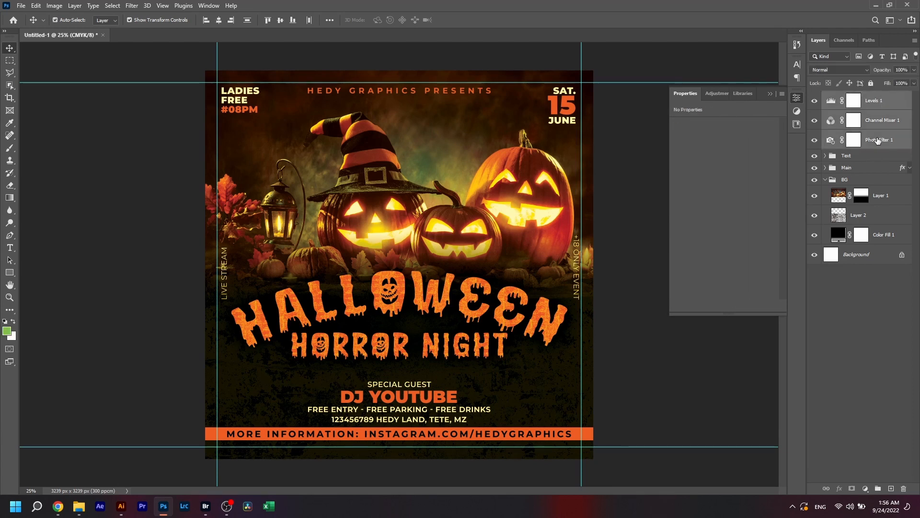
pyautogui.hotkey('ctrl', 'g')
pyautogui.doubleClick(852, 96)
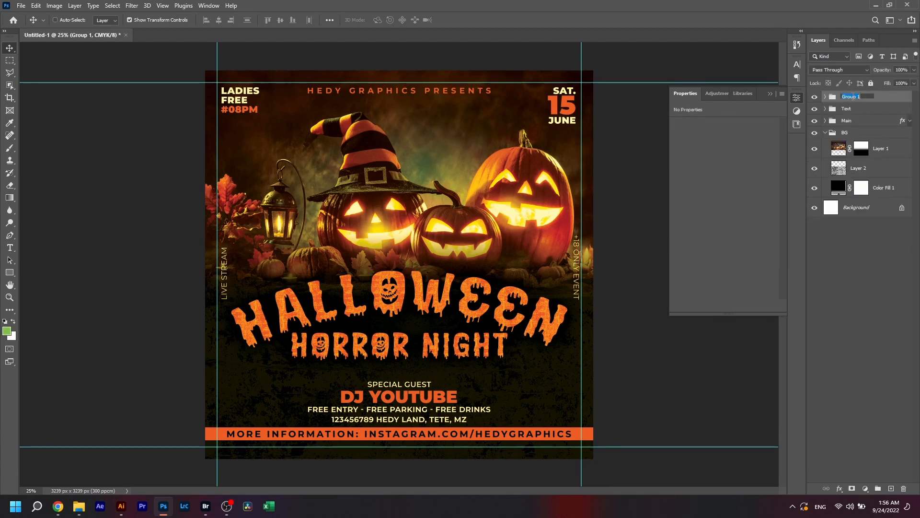
pyautogui.write('FX')
pyautogui.click(857, 110)
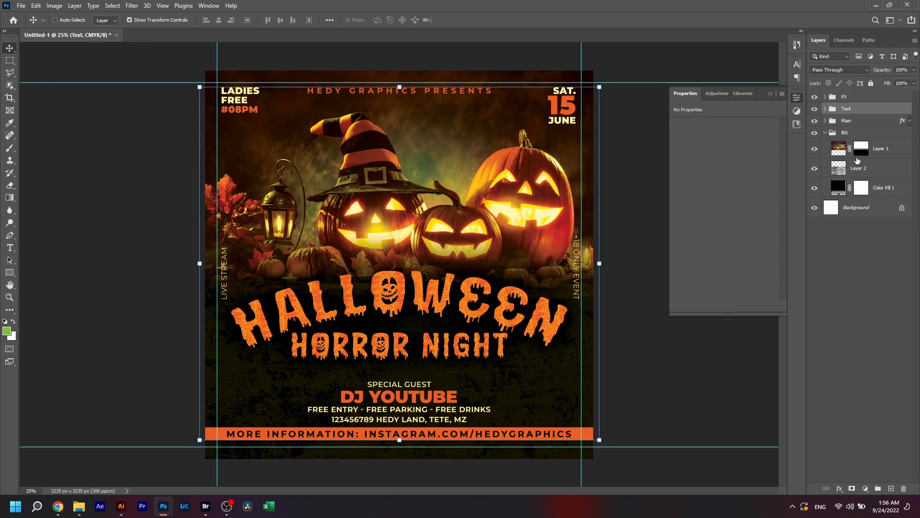
# Step: Collapse the layer properties, expand the FX group and add an empty layer directly above the Photo Filter adjustment
pyautogui.hotkey('ctrl', '+')
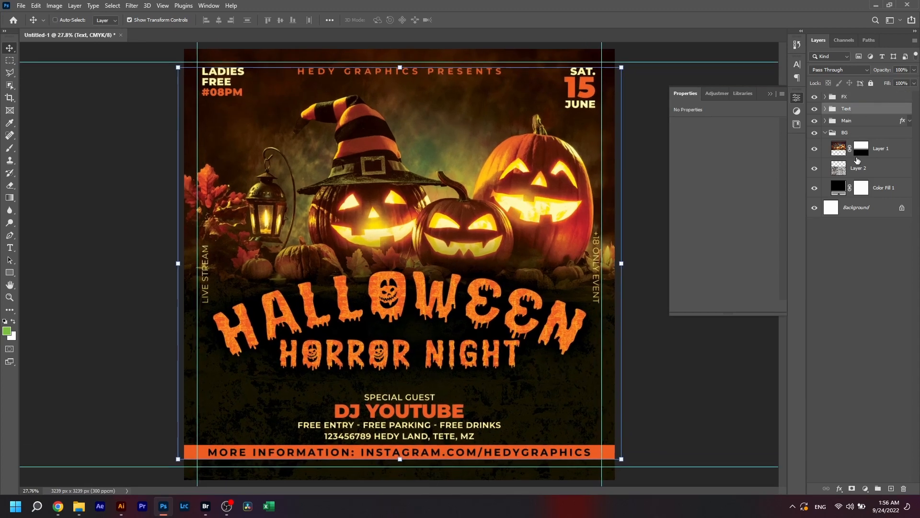
pyautogui.click(835, 257)
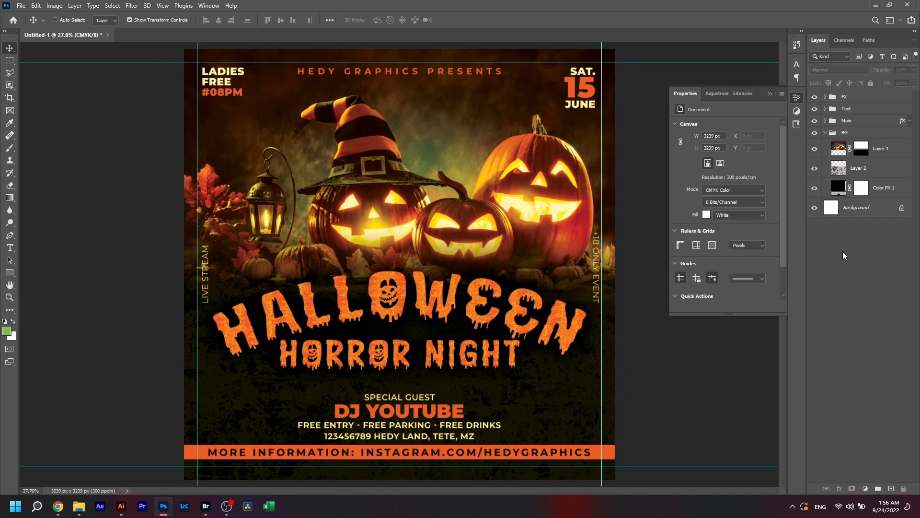
pyautogui.click(772, 94)
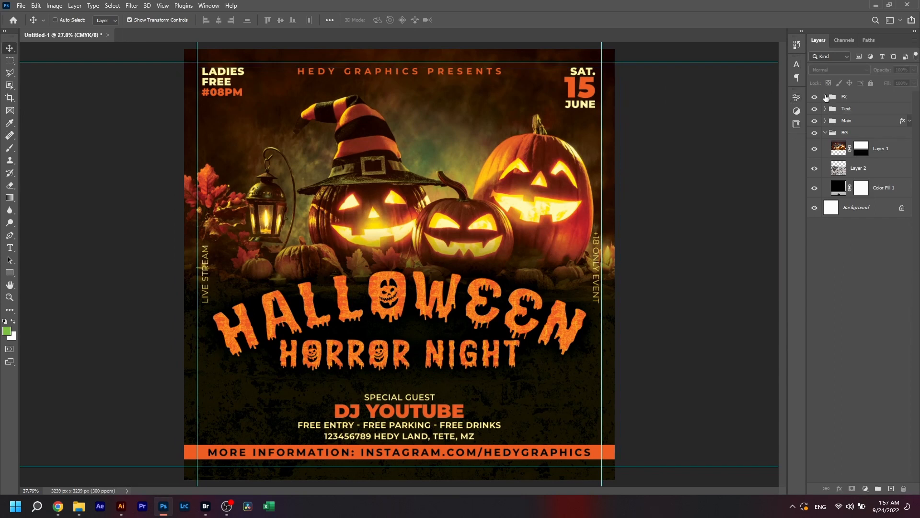
pyautogui.click(825, 97)
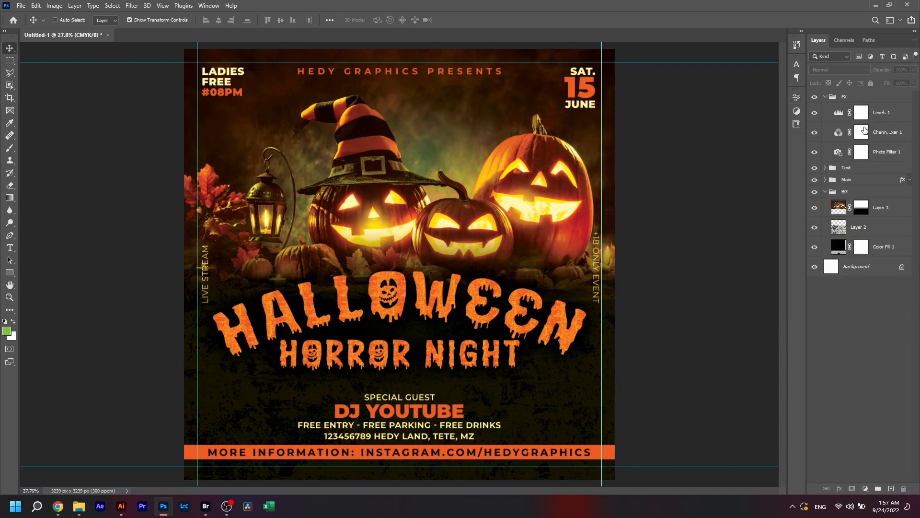
pyautogui.click(884, 154)
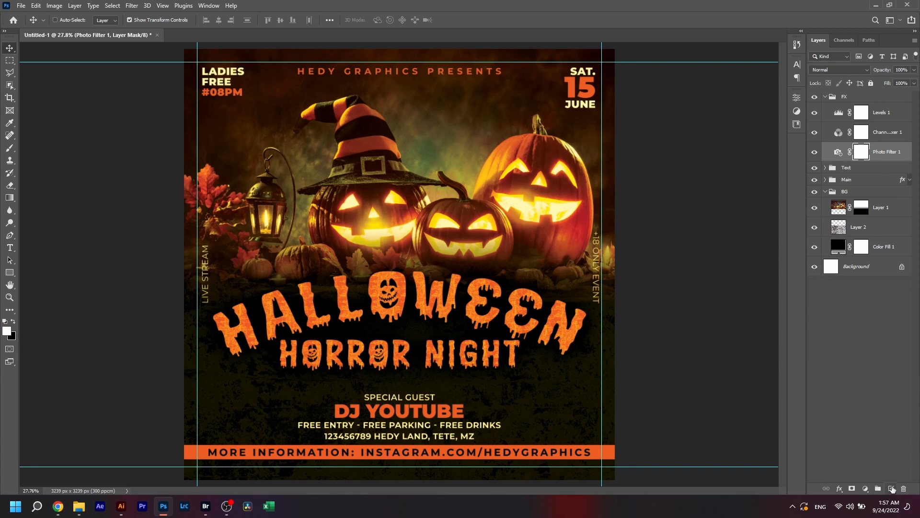
pyautogui.click(891, 489)
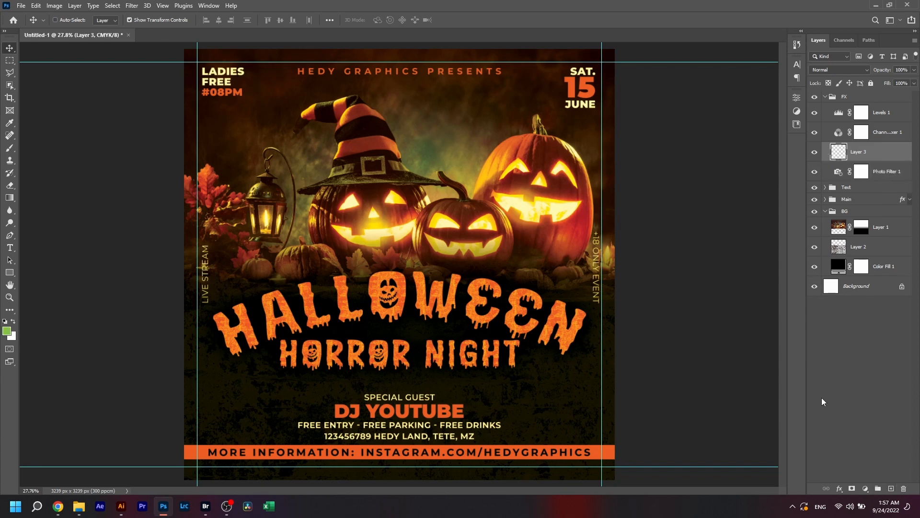
# Step: Choose the Soft Round brush from General Brushes with 0% hardness and set its size to 999 px
pyautogui.click(9, 147)
pyautogui.rightClick(378, 254)
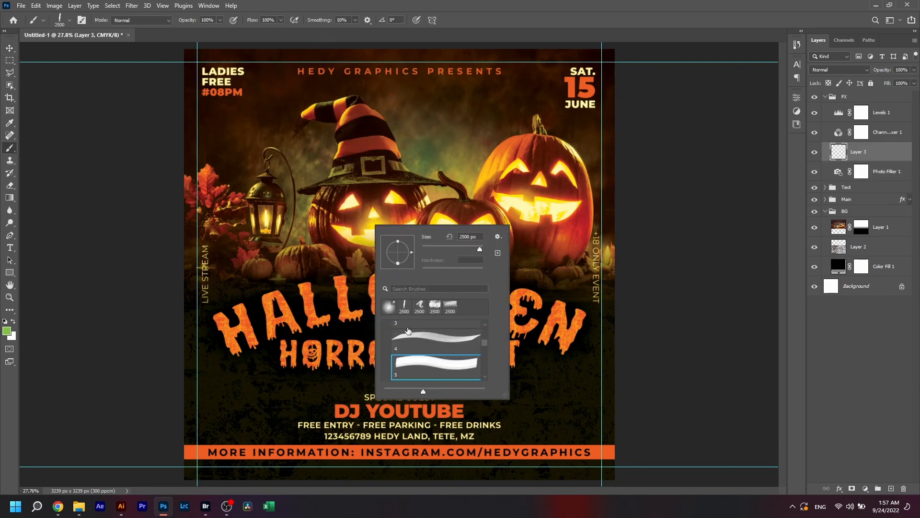
pyautogui.scroll(2, 480, 344)
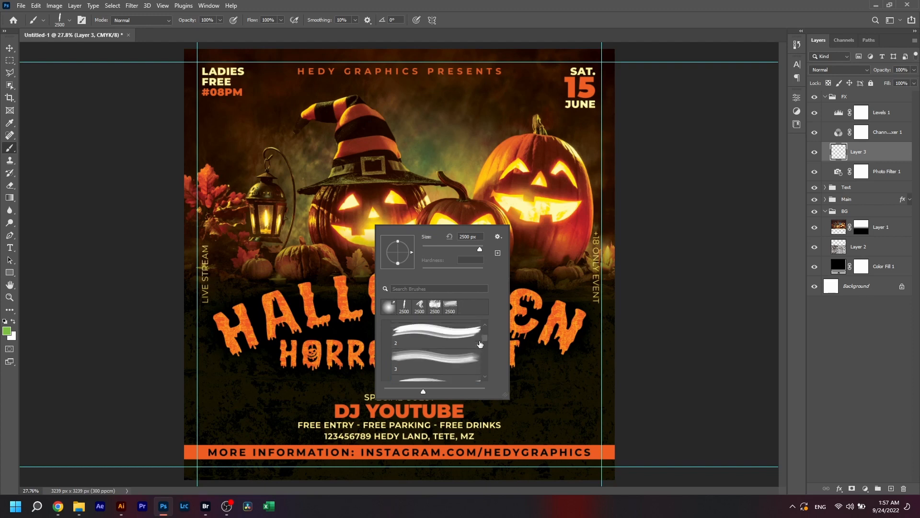
pyautogui.scroll(3, 487, 334)
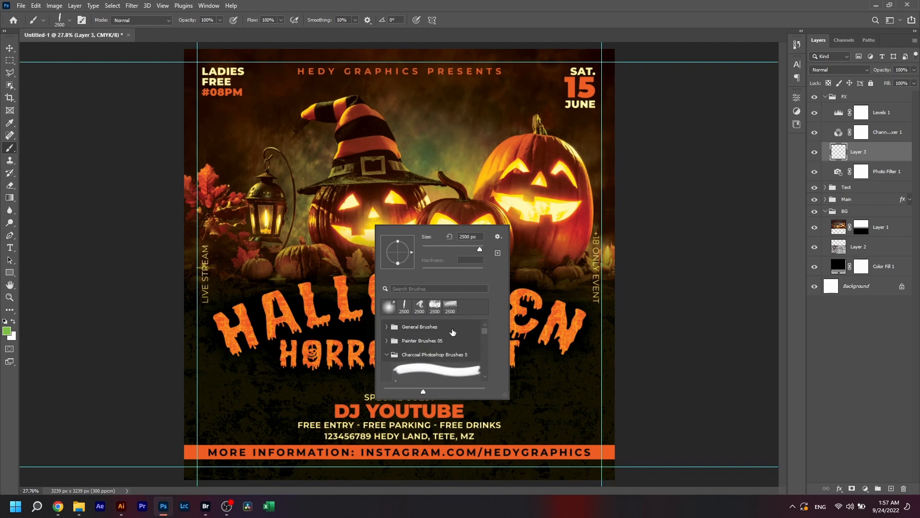
pyautogui.click(391, 328)
pyautogui.click(427, 349)
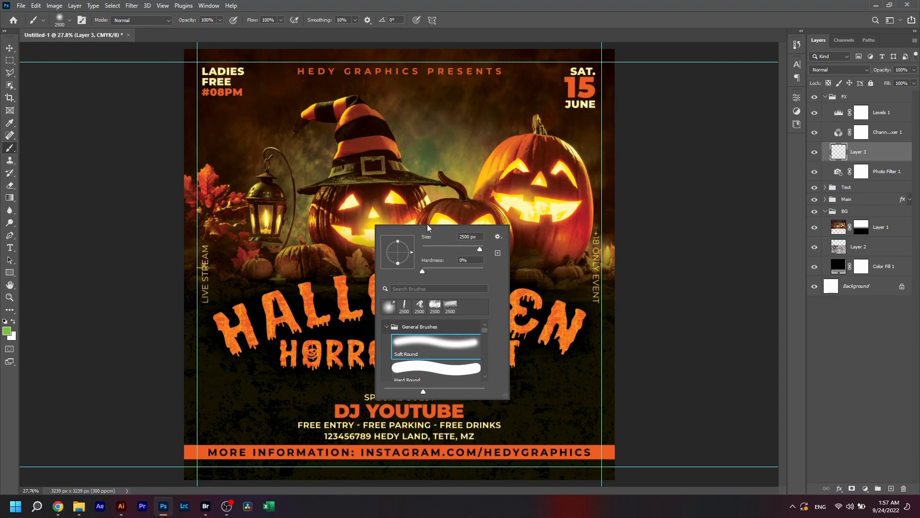
pyautogui.click(468, 247)
pyautogui.click(475, 247)
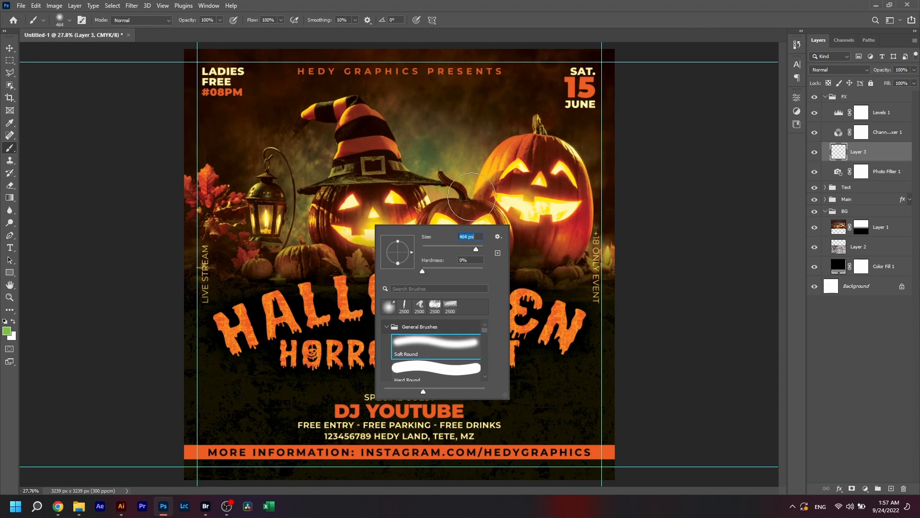
pyautogui.click(478, 249)
pyautogui.write('999')
pyautogui.press('Return')
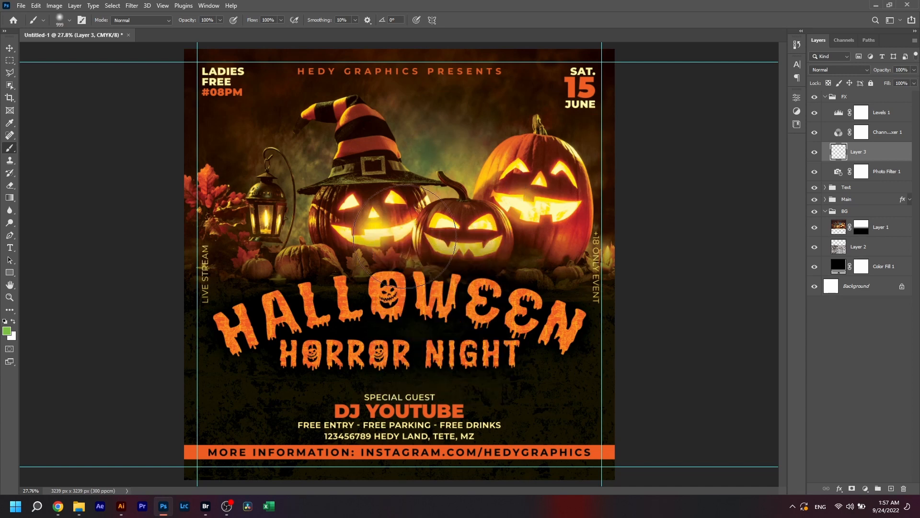
# Step: Set the foreground color to the orange-yellow ffba00 and return to the Brush tool
pyautogui.click(7, 330)
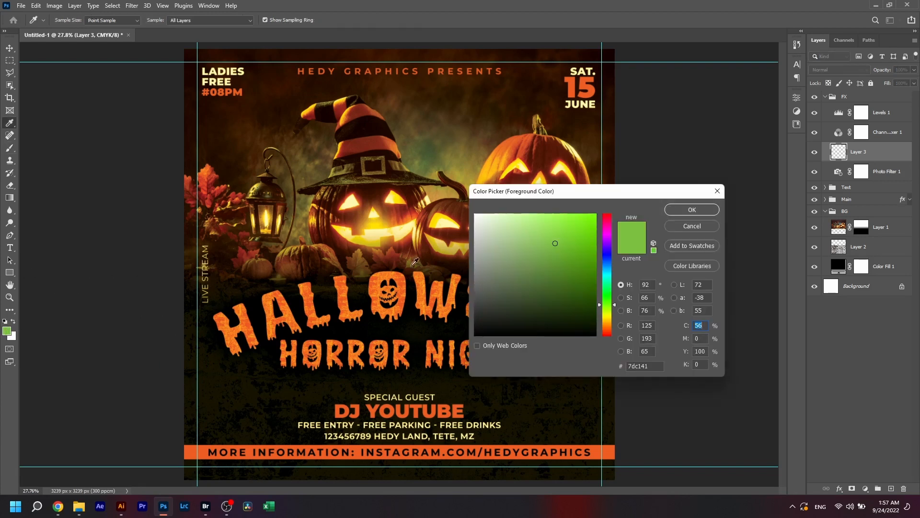
pyautogui.click(443, 212)
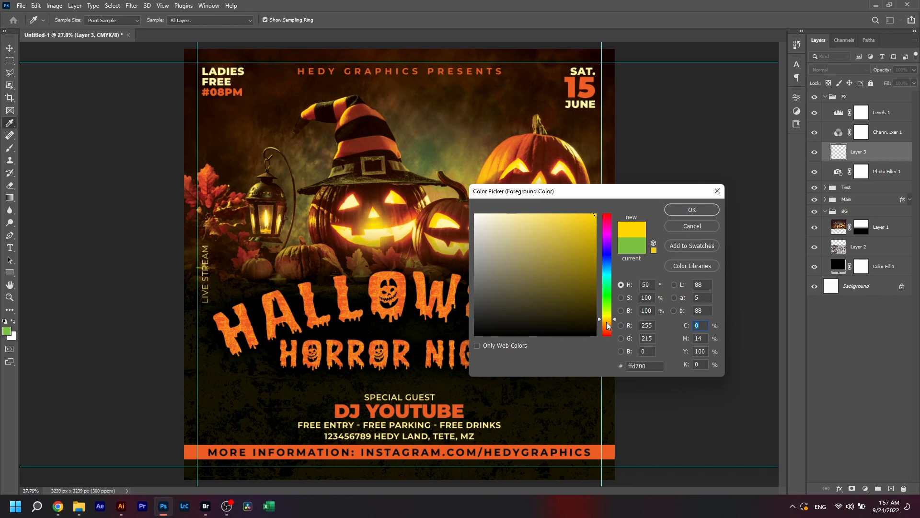
pyautogui.click(608, 321)
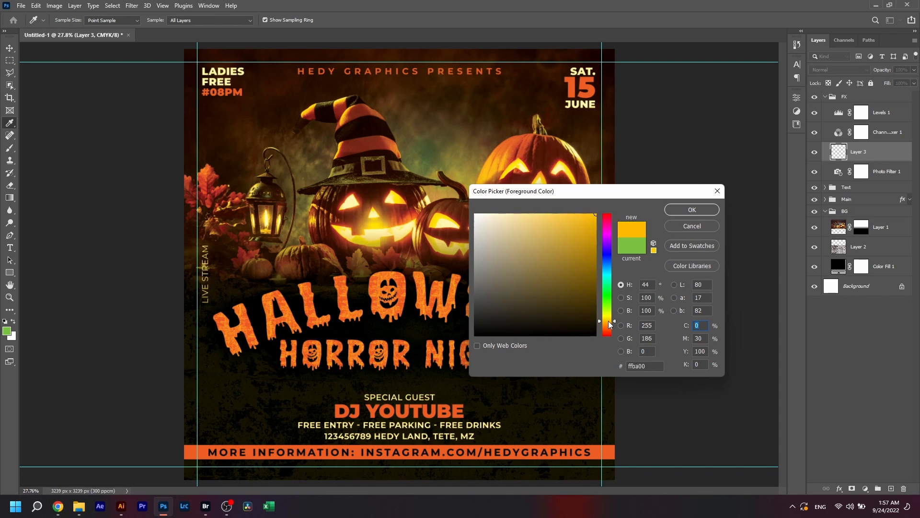
pyautogui.click(679, 209)
pyautogui.press('b')
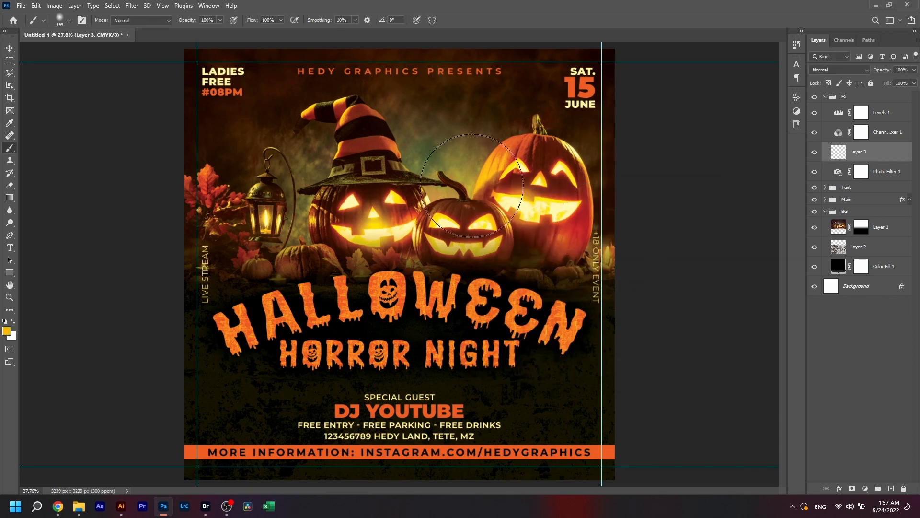
# Step: Reduce the brush to 511 px and dab soft glows on the lantern, the middle pumpkin's stem, the large pumpkin's outer edge and beside the hatted pumpkin
pyautogui.rightClick(471, 187)
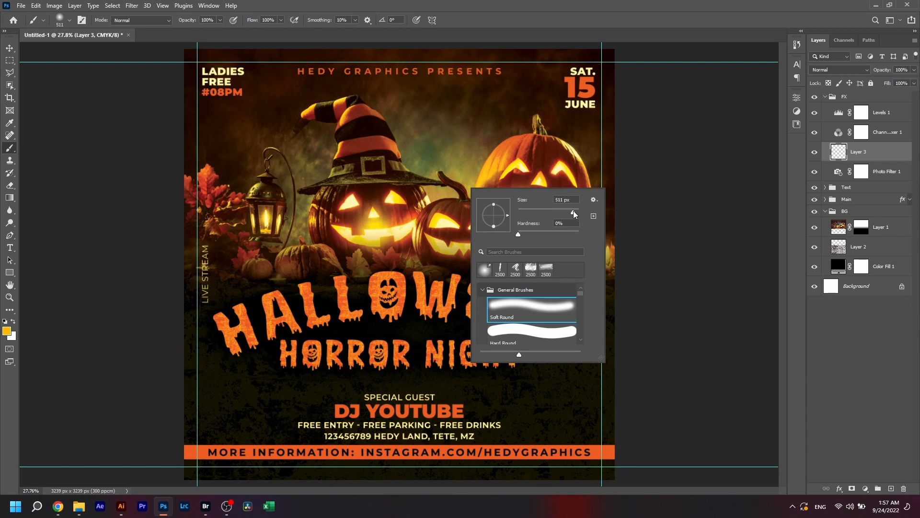
pyautogui.moveTo(574, 211); pyautogui.dragTo(573, 212)
pyautogui.click(472, 190)
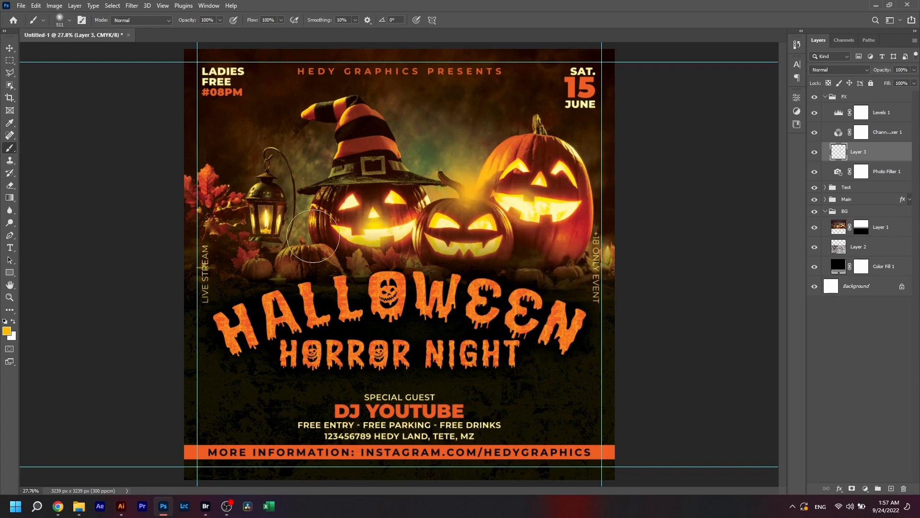
pyautogui.click(266, 220)
pyautogui.click(265, 220)
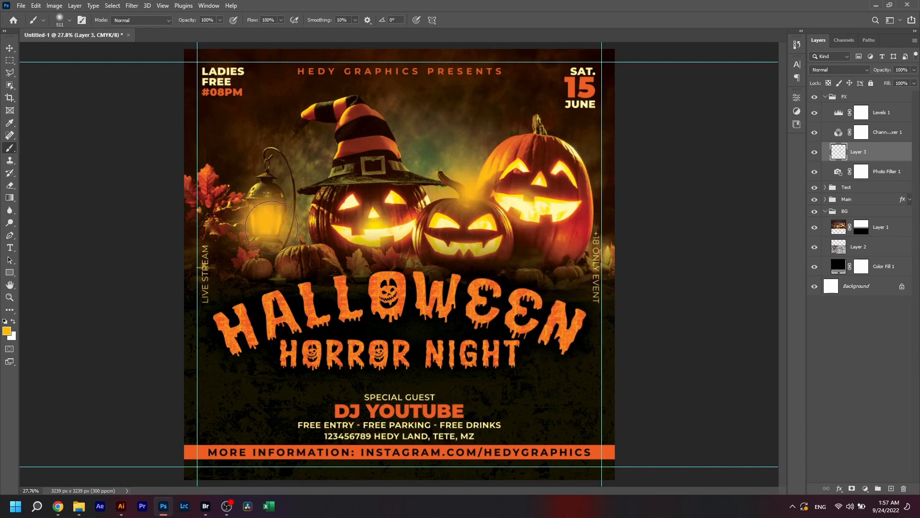
pyautogui.click(574, 161)
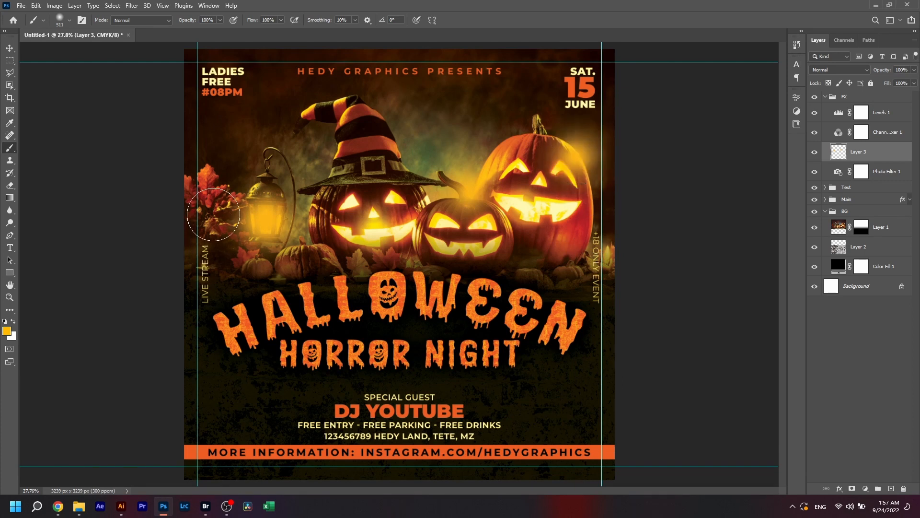
pyautogui.click(420, 207)
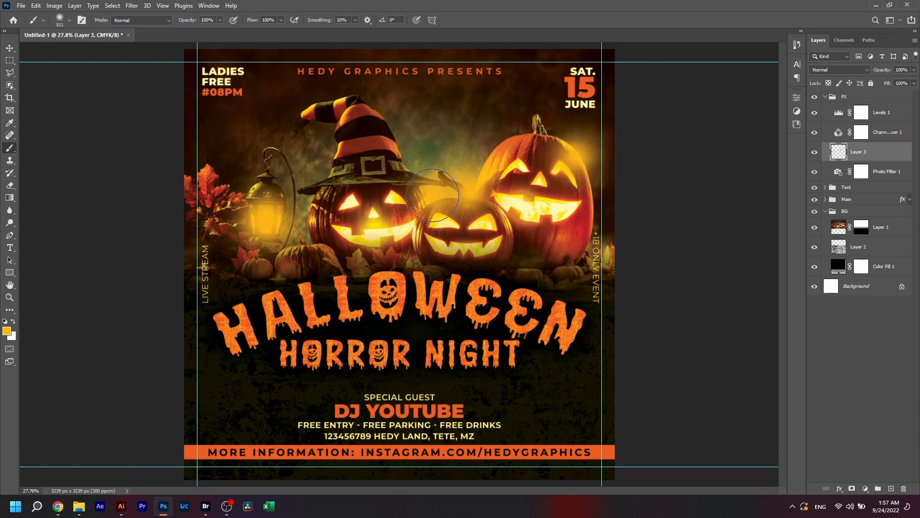
pyautogui.click(420, 207)
# Step: Soften the painted glow layer with a Gaussian Blur and compare the flyer with the layer hidden and shown
pyautogui.press('v')
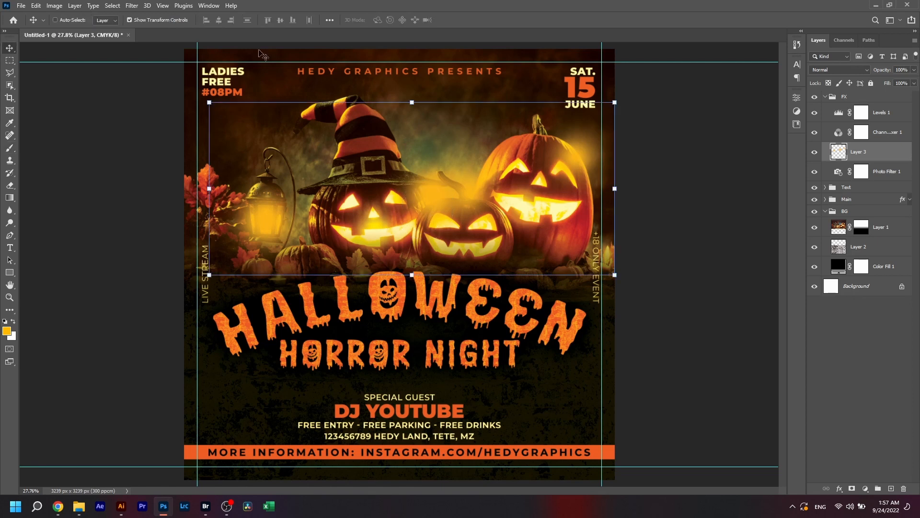
pyautogui.click(131, 6)
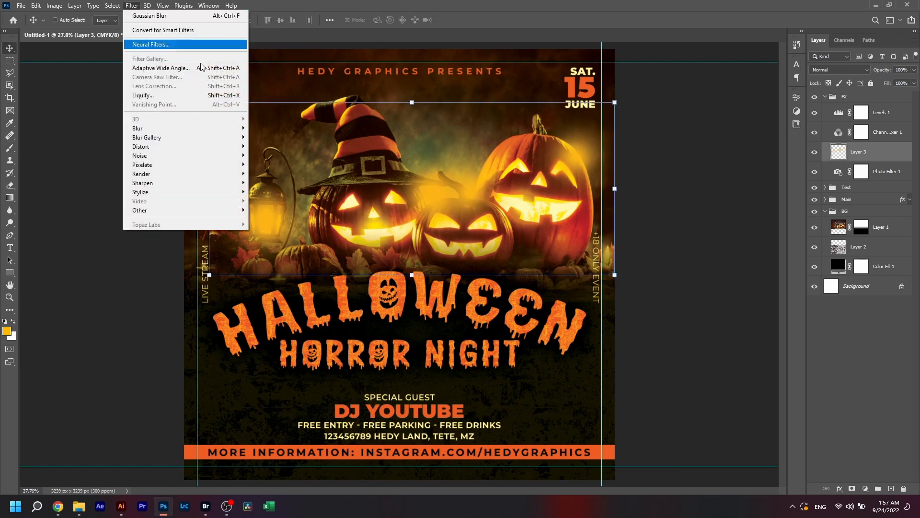
pyautogui.moveTo(243, 133)
pyautogui.click(271, 164)
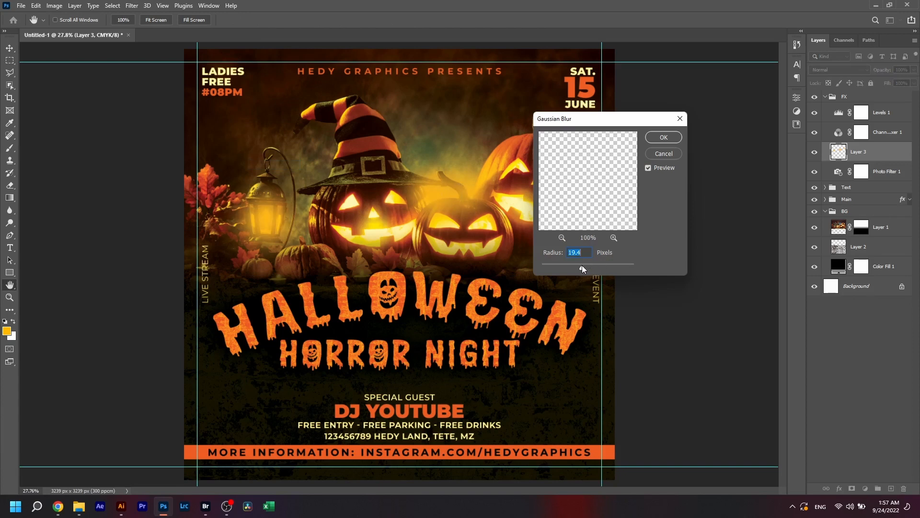
pyautogui.moveTo(582, 267); pyautogui.dragTo(589, 266)
pyautogui.click(670, 138)
pyautogui.press('v')
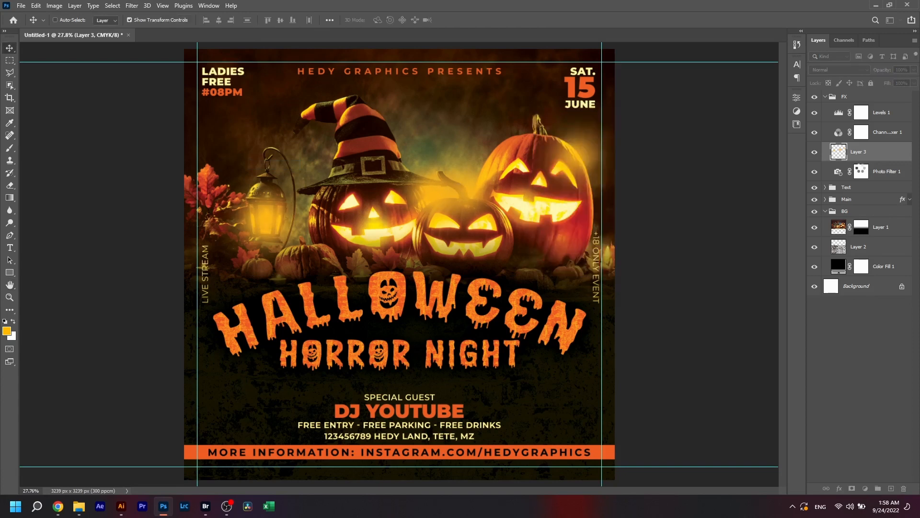
pyautogui.click(816, 153)
pyautogui.click(816, 153)
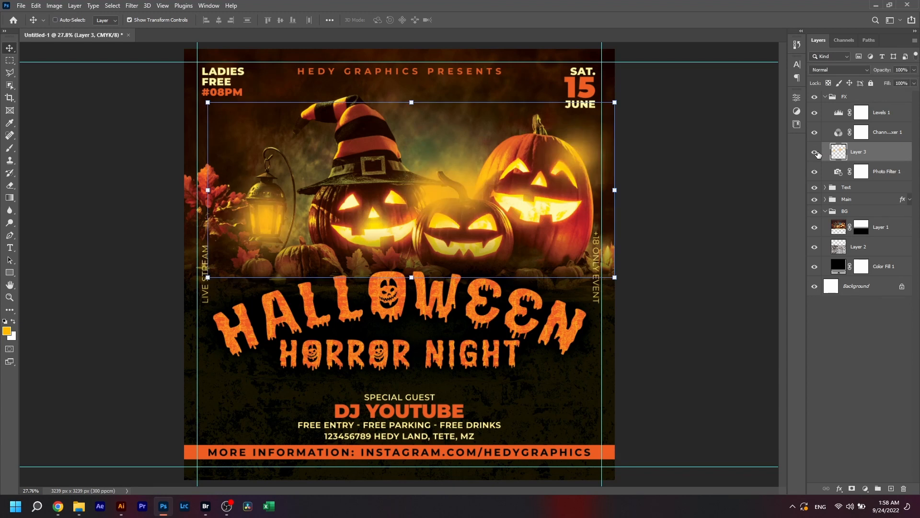
# Step: Reapply the same Gaussian Blur twice to the glow layer and compare the flyer without it
pyautogui.click(133, 5)
pyautogui.click(147, 15)
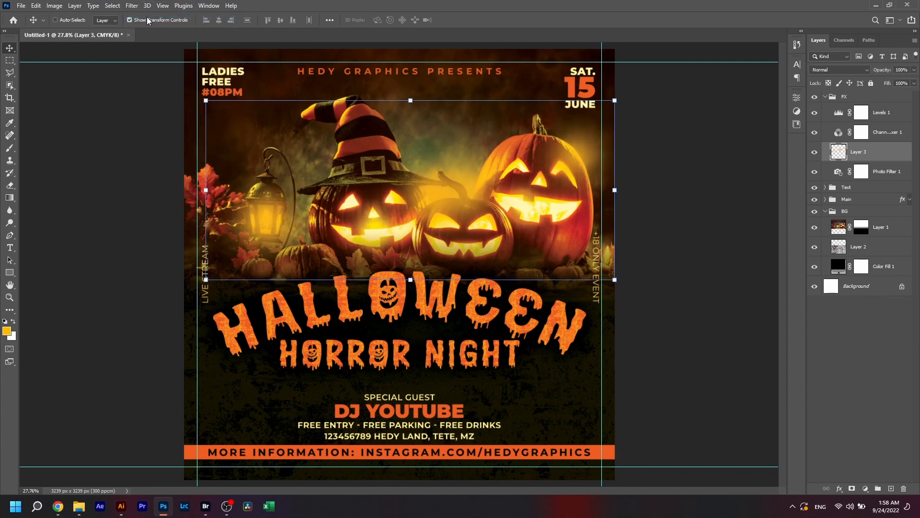
pyautogui.click(139, 6)
pyautogui.click(138, 17)
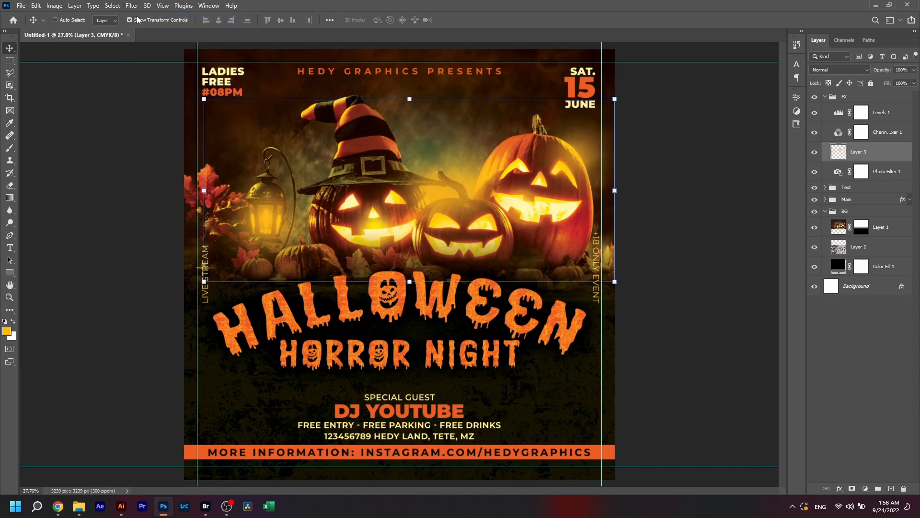
pyautogui.click(815, 152)
pyautogui.click(815, 153)
# Step: Set the glow layer's blend mode to Linear Dodge (Add) and compare the flyer with and without the layer
pyautogui.click(835, 72)
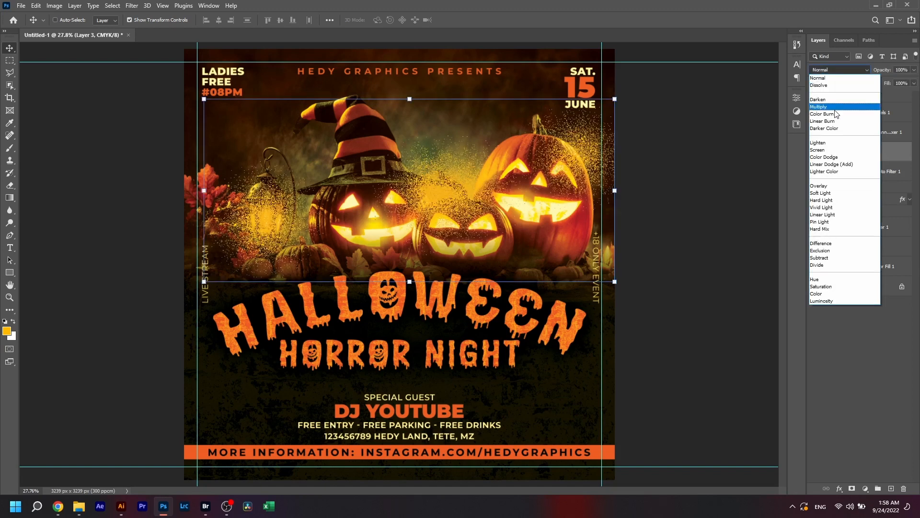
pyautogui.click(830, 165)
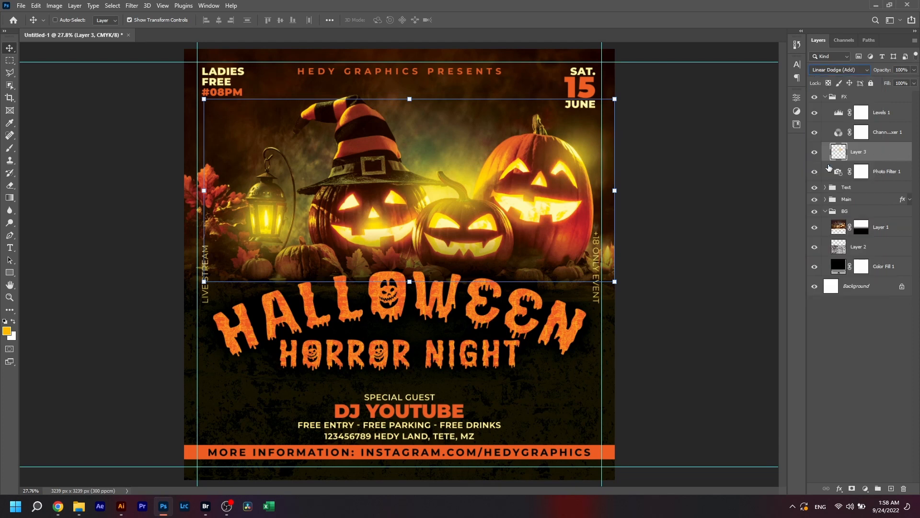
pyautogui.click(815, 153)
pyautogui.click(815, 153)
# Step: Blur the painted glow layer again with an 81.2-pixel Gaussian Blur and compare the flyer with the layer hidden and shown
pyautogui.click(132, 6)
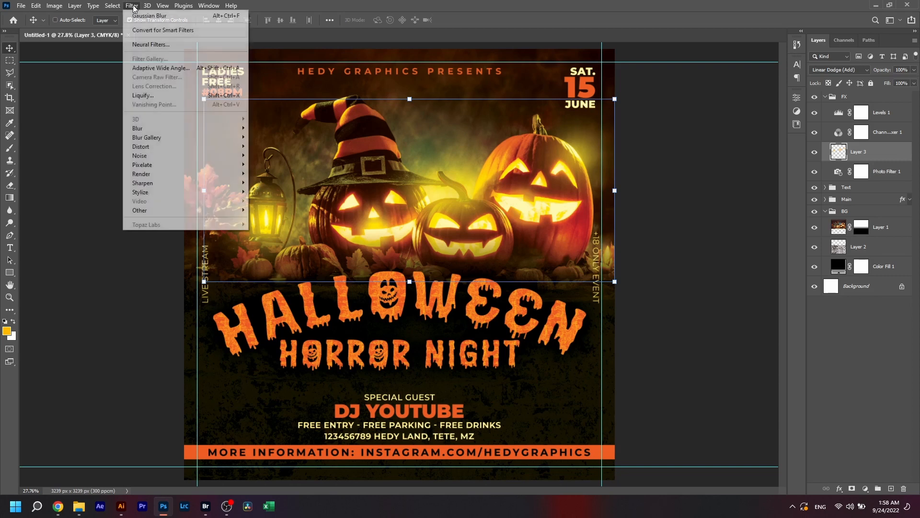
pyautogui.moveTo(187, 128)
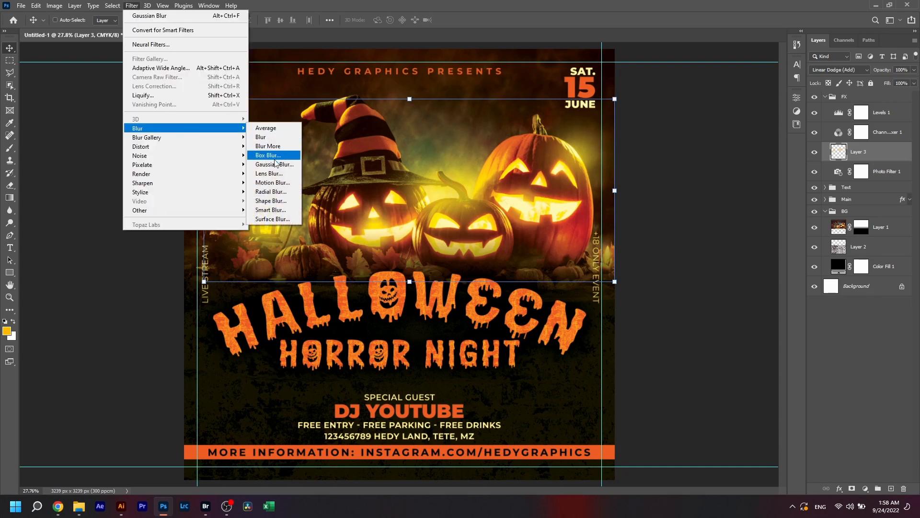
pyautogui.click(274, 164)
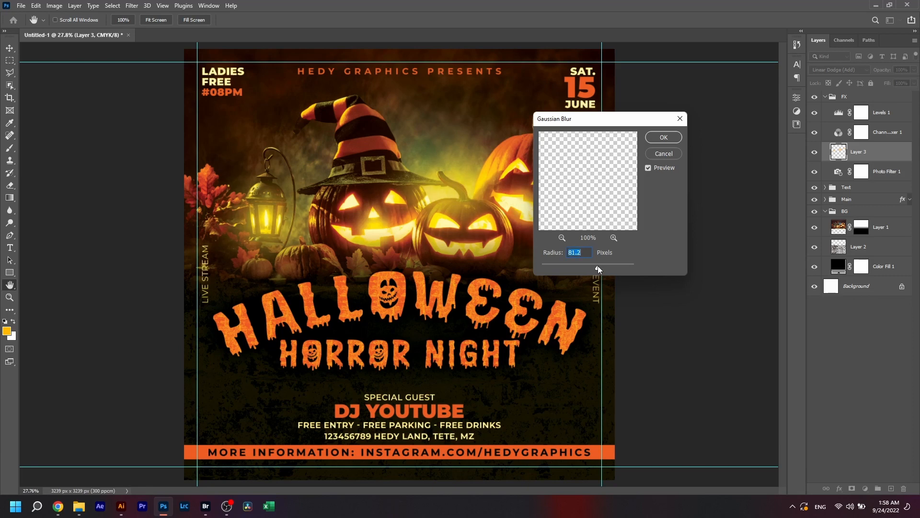
pyautogui.click(658, 139)
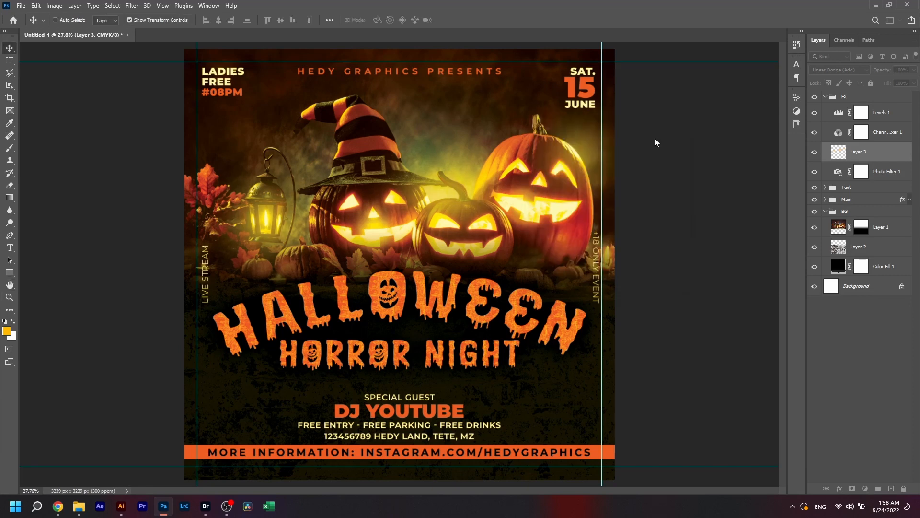
pyautogui.click(815, 153)
pyautogui.click(814, 152)
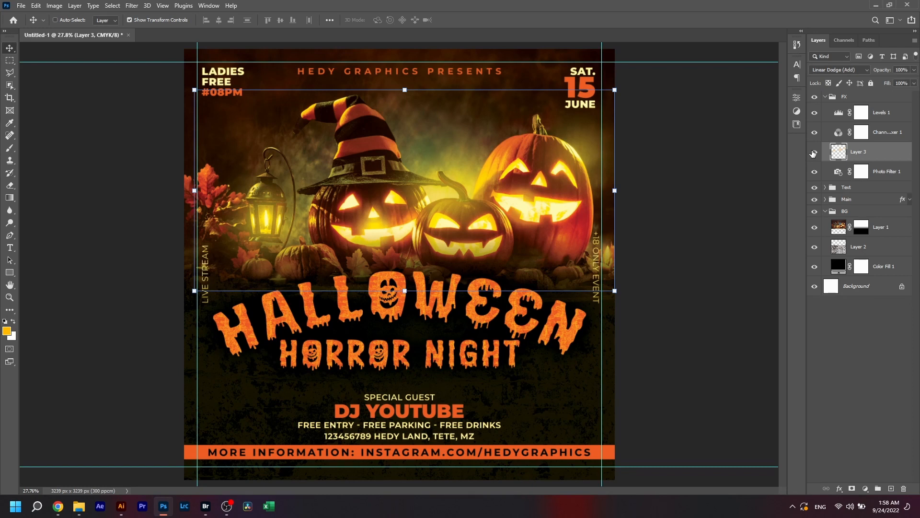
# Step: Collapse the FX and BG layer groups, deselect all layers and hide the guides on the flyer
pyautogui.click(825, 97)
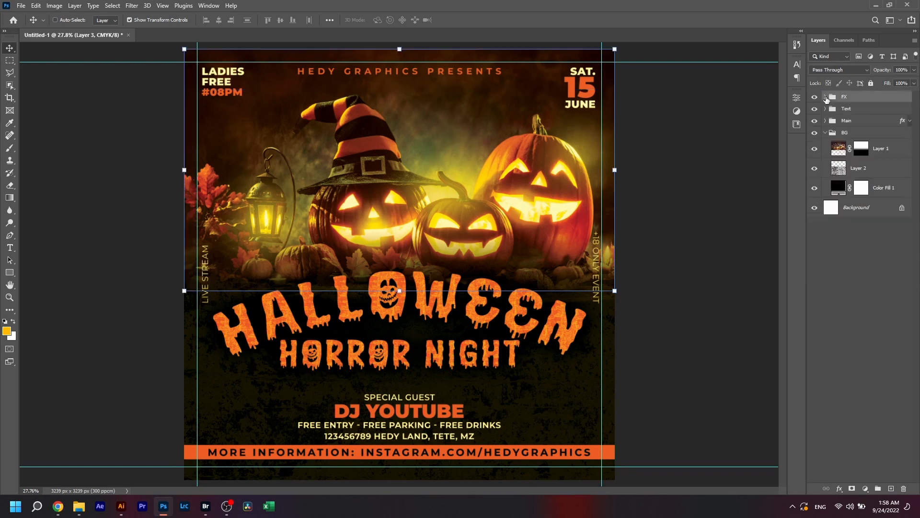
pyautogui.click(844, 253)
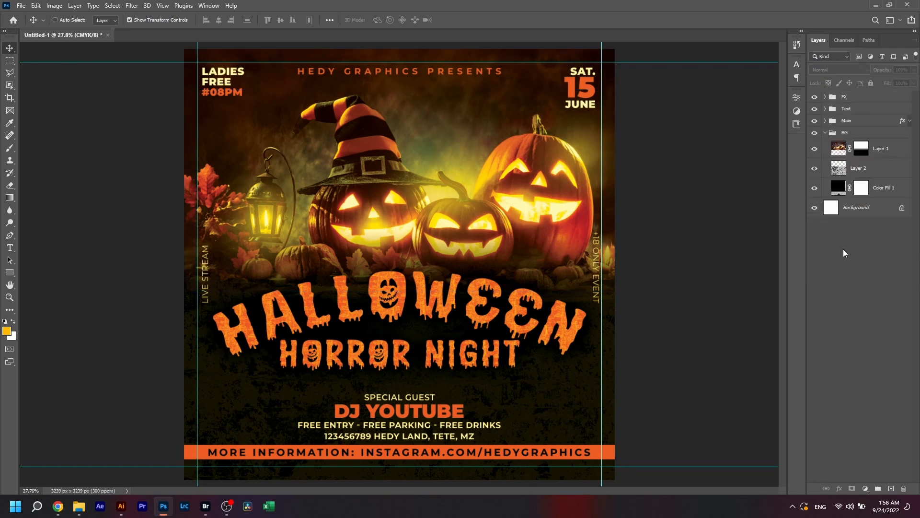
pyautogui.press('ctrl')
pyautogui.hotkey('ctrl', ';')
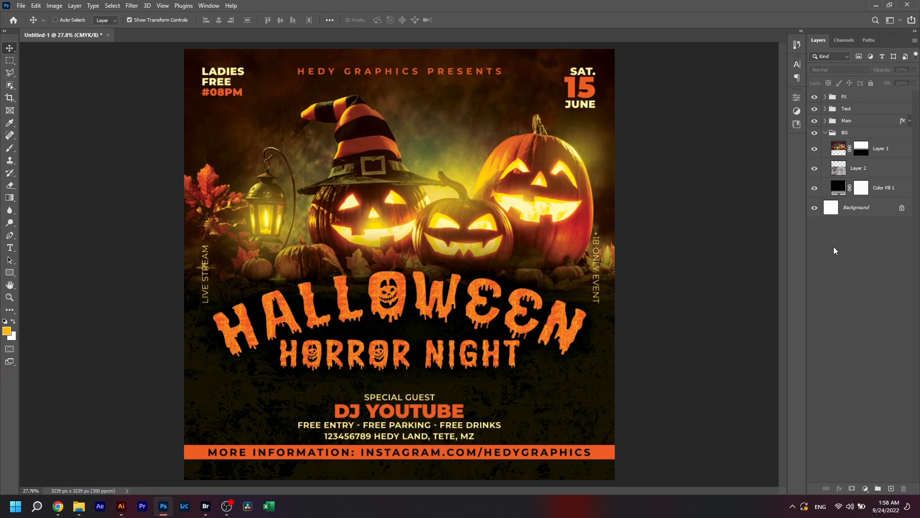
pyautogui.click(825, 132)
# Step: Color-label the layer groups: FX red, Text orange, Main green and BG blue, leaving no layer selected
pyautogui.rightClick(815, 96)
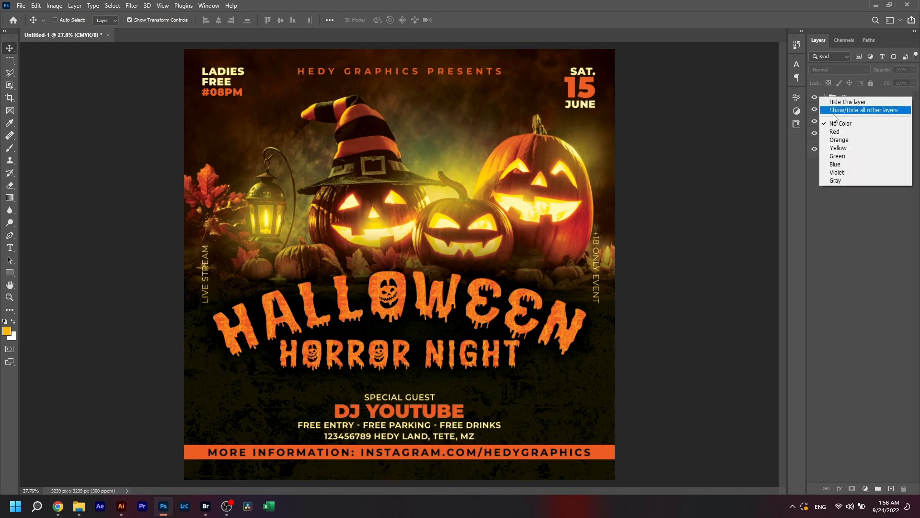
pyautogui.click(829, 123)
pyautogui.rightClick(816, 110)
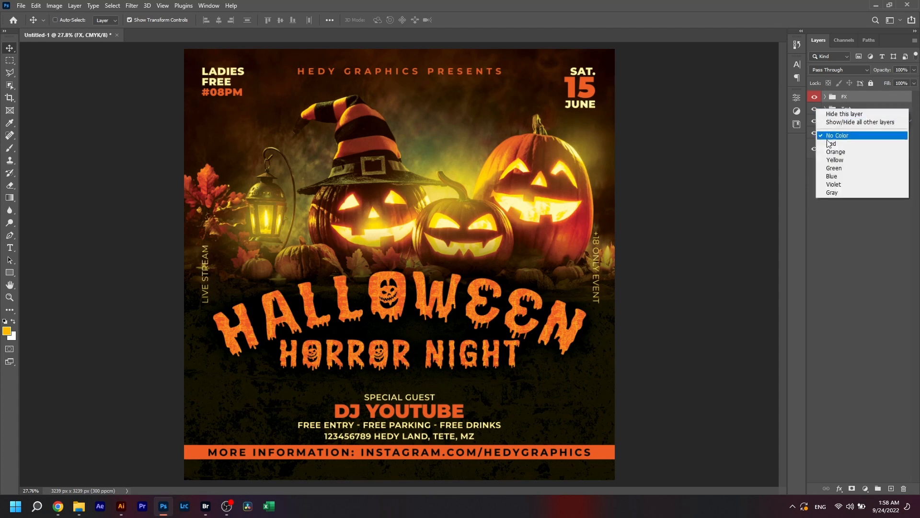
pyautogui.click(829, 146)
pyautogui.rightClick(813, 121)
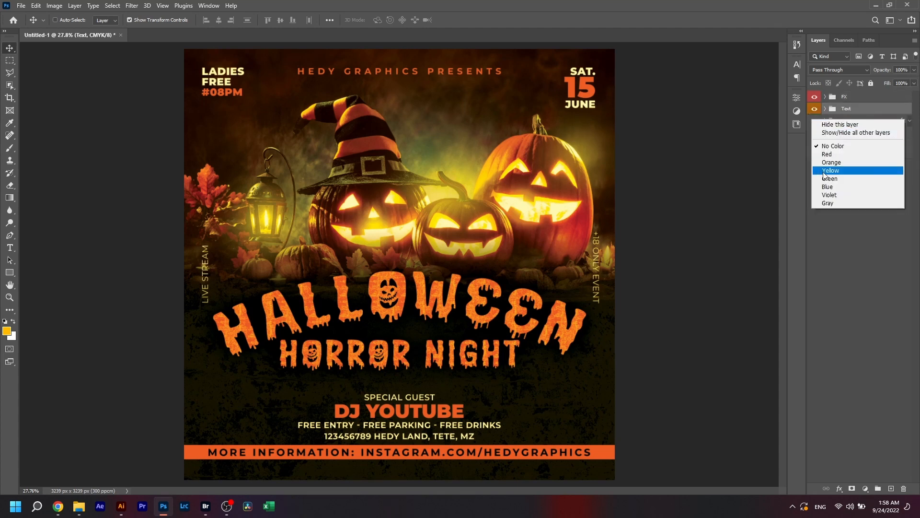
pyautogui.click(829, 181)
pyautogui.rightClick(814, 134)
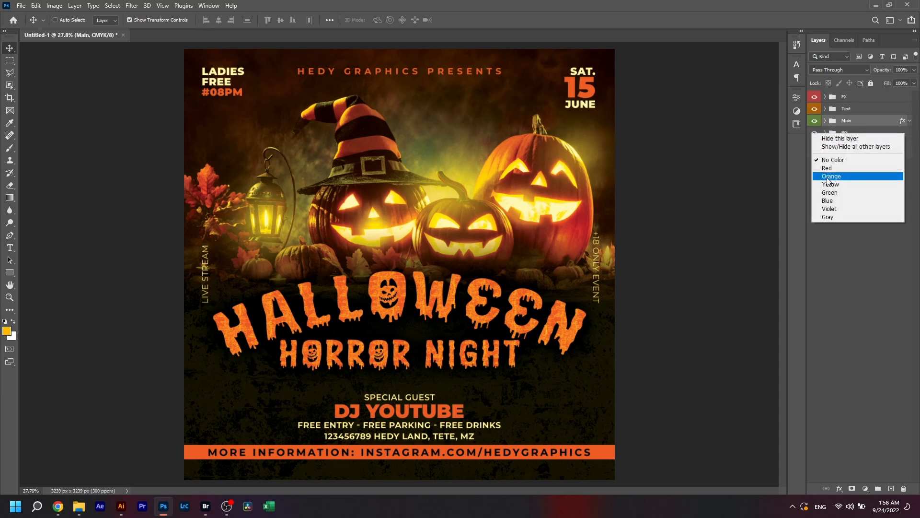
pyautogui.click(830, 201)
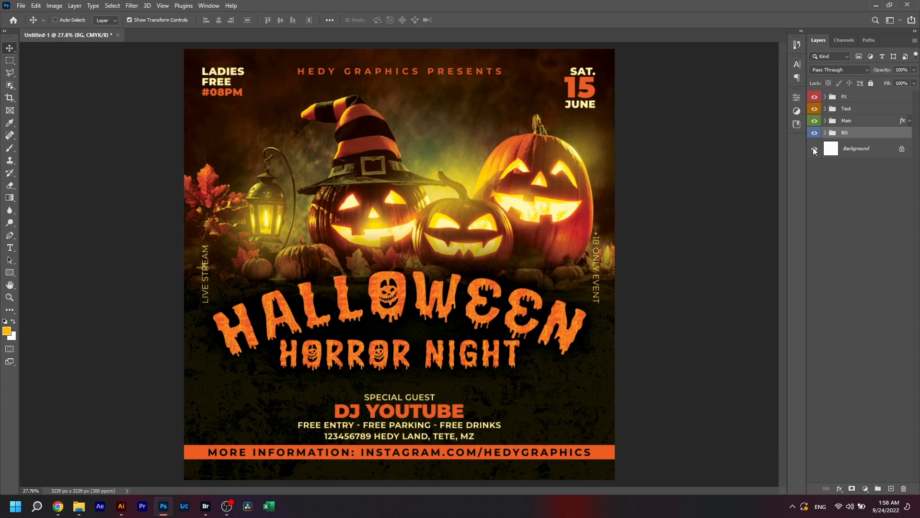
pyautogui.click(838, 194)
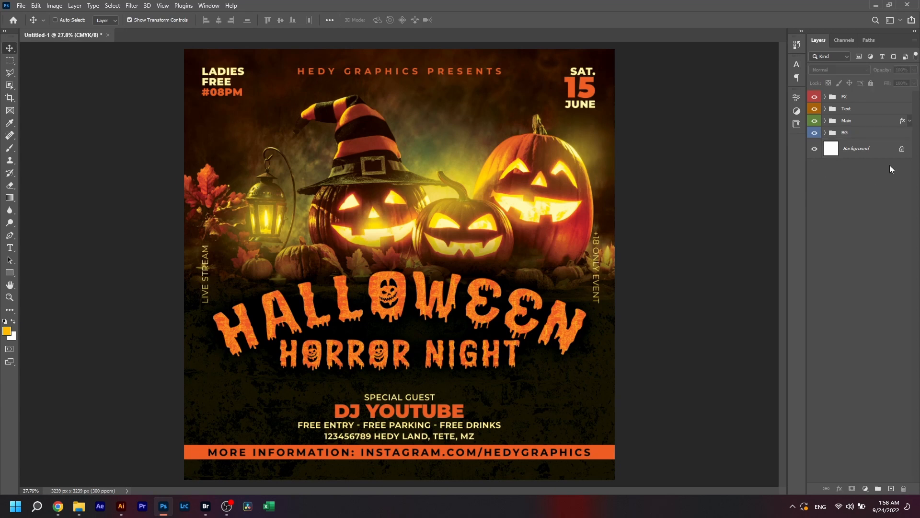